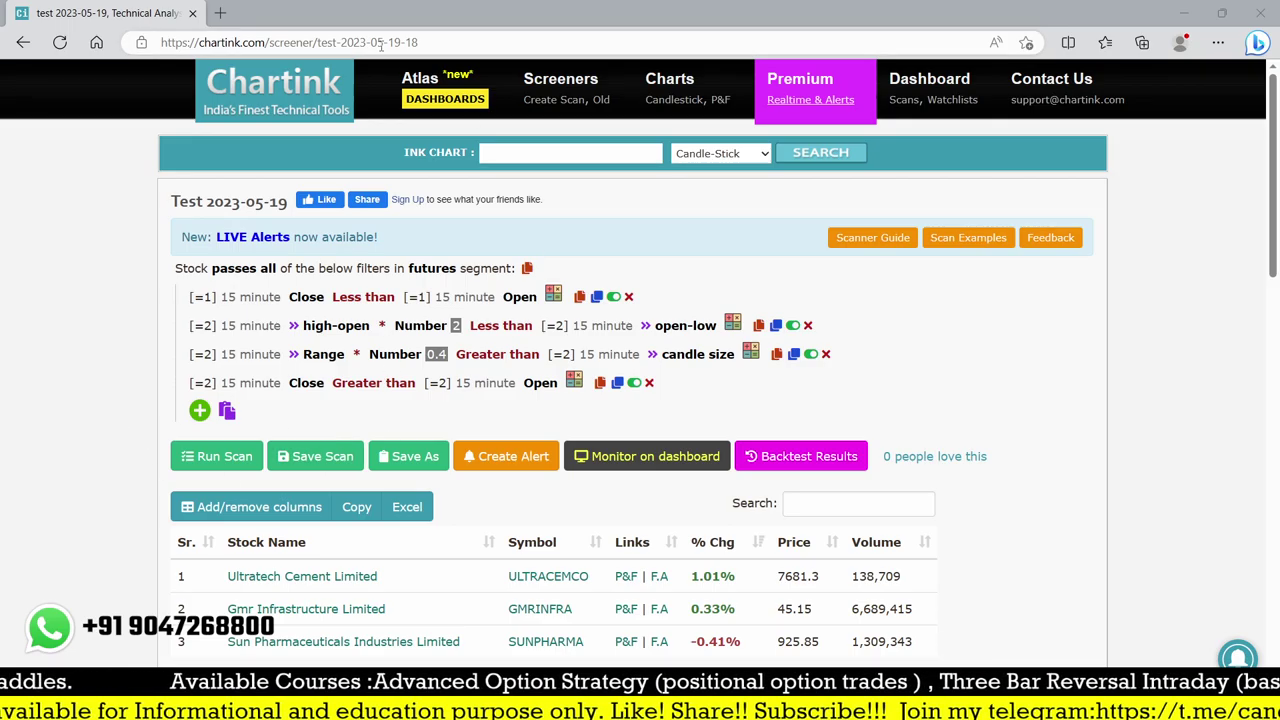
Open the Chartink site in a new browser tab, start a new scan, and set its segment to futures
{"action": "left_click", "coordinate": [220, 13]}
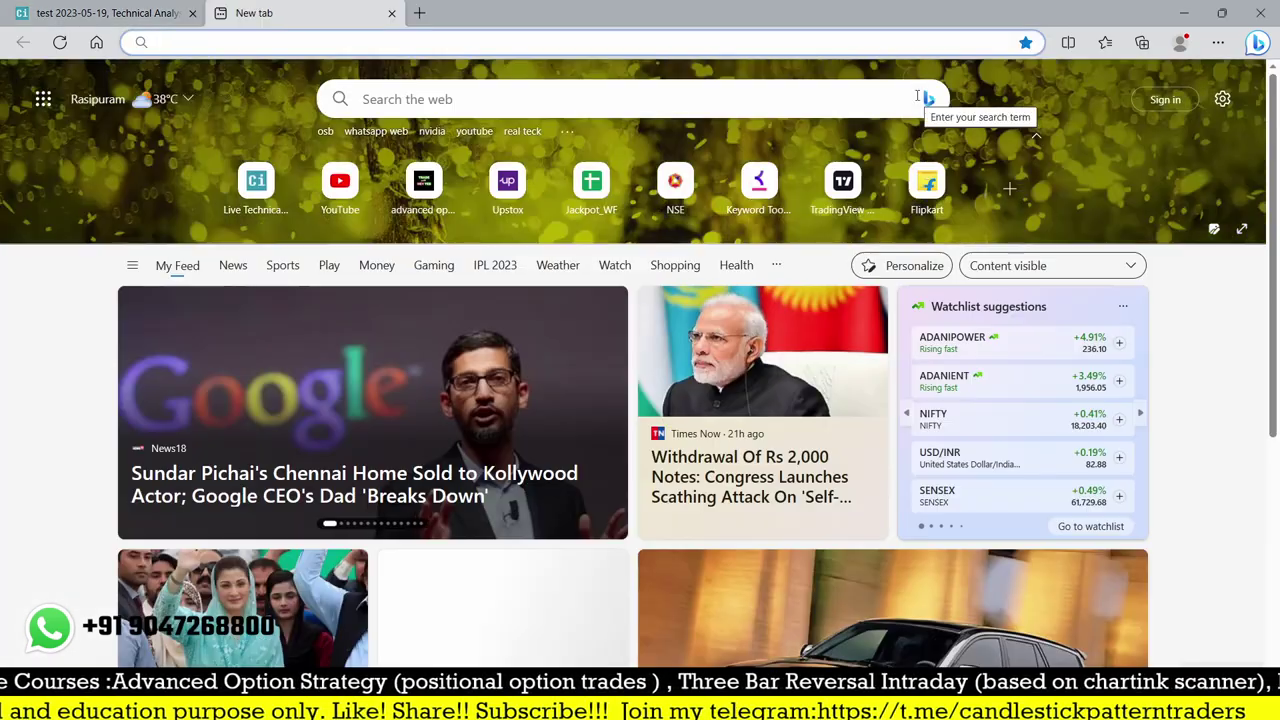
{"action": "type", "text": "ch"}
{"action": "key", "text": "Return"}
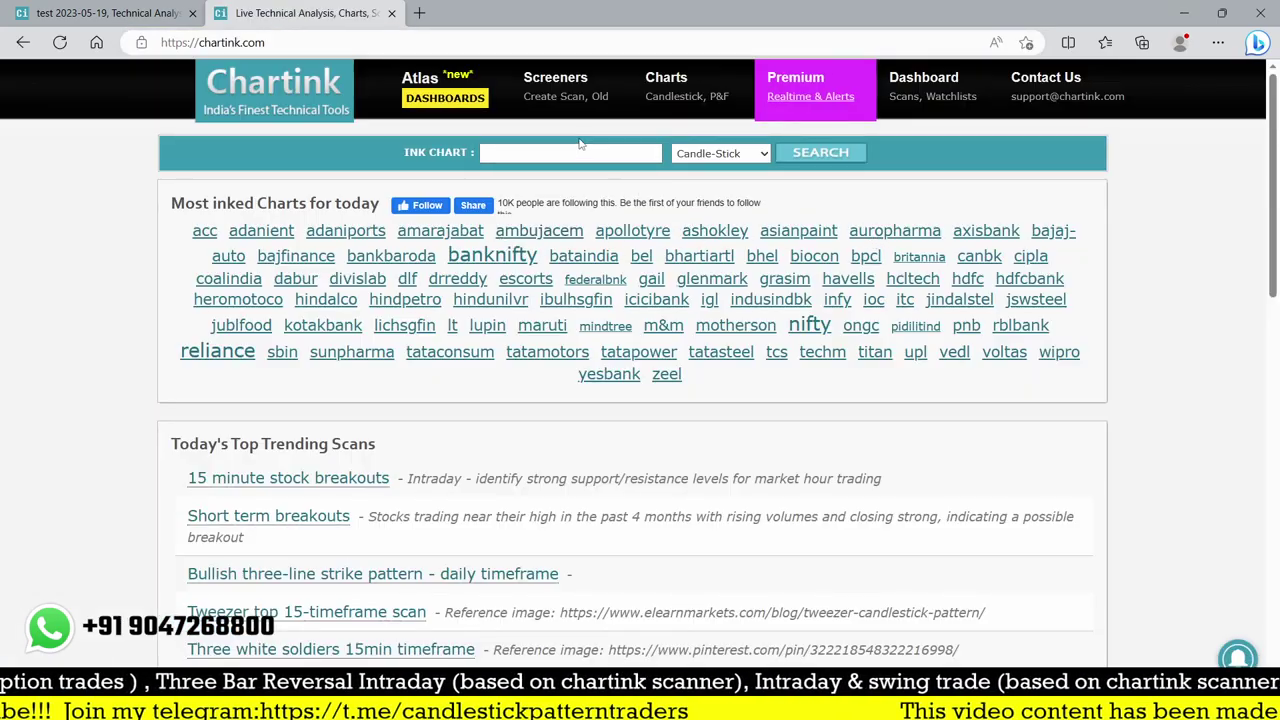
{"action": "left_click", "coordinate": [554, 102]}
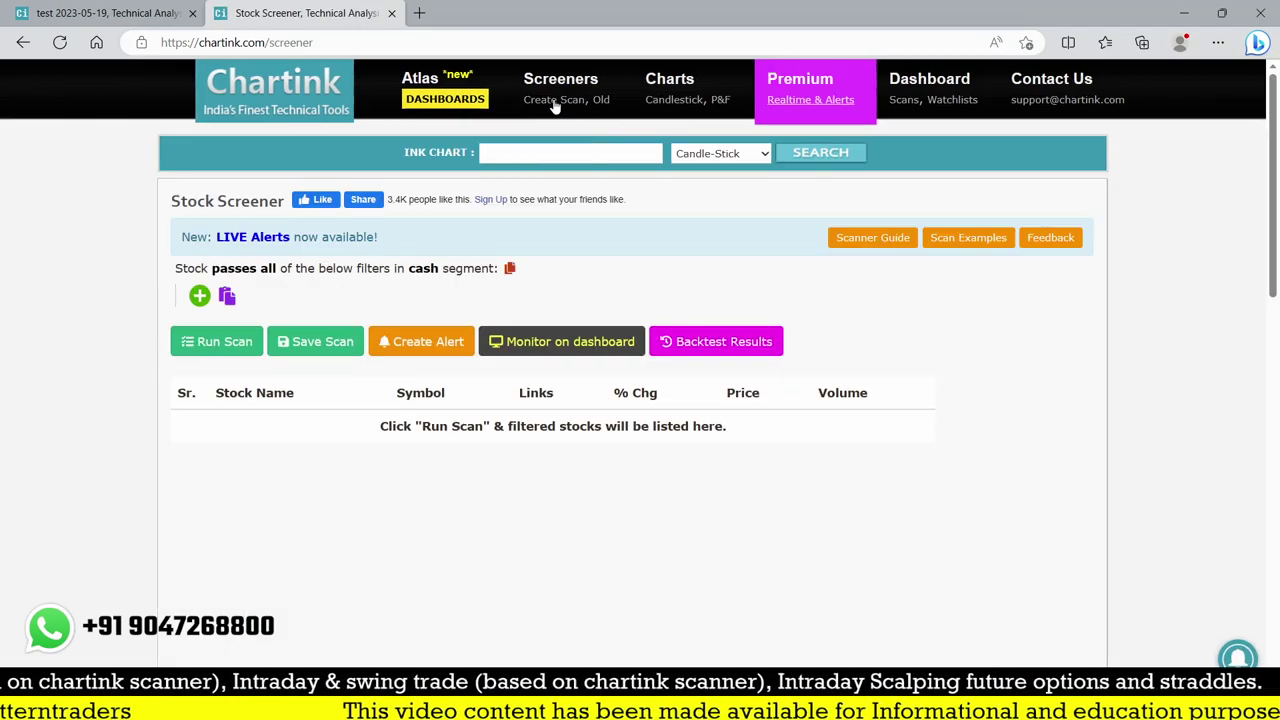
{"action": "left_click", "coordinate": [423, 279]}
{"action": "left_click", "coordinate": [452, 395]}
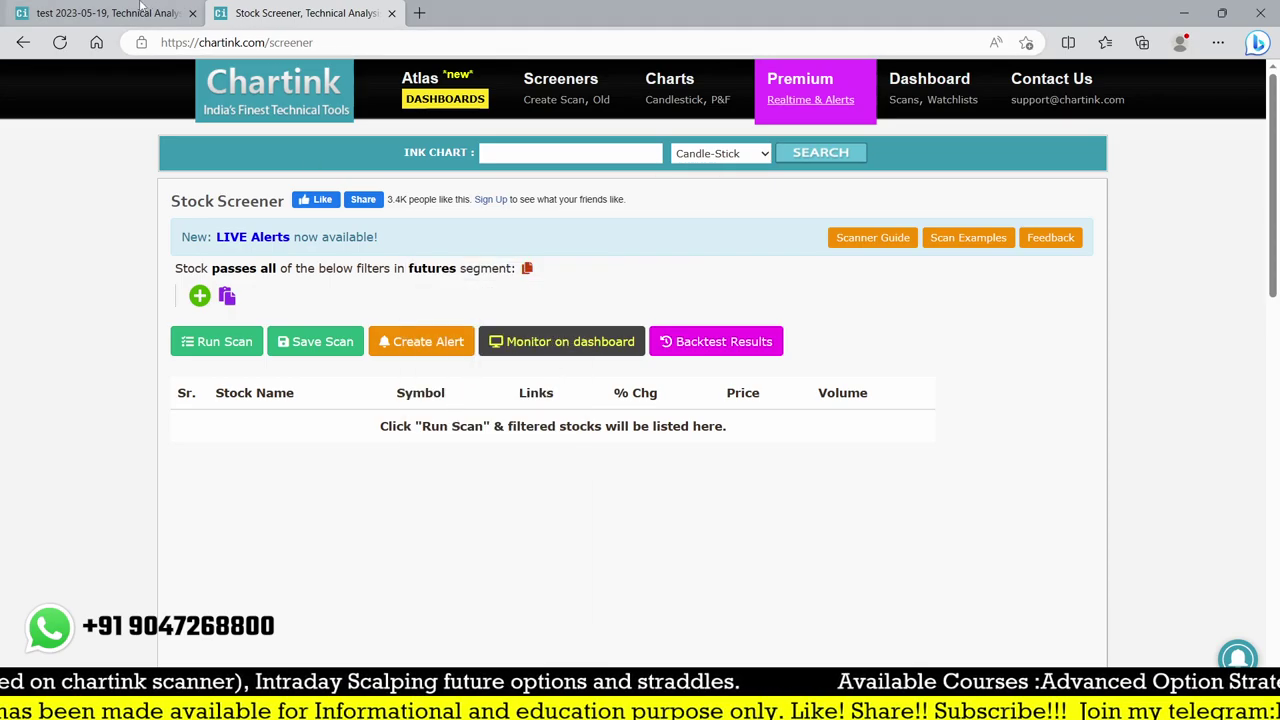
Copy the "high-open * 2 Less than open-low" filter from the Test 2023-05-19 scan into the new screener
{"action": "left_click", "coordinate": [110, 13]}
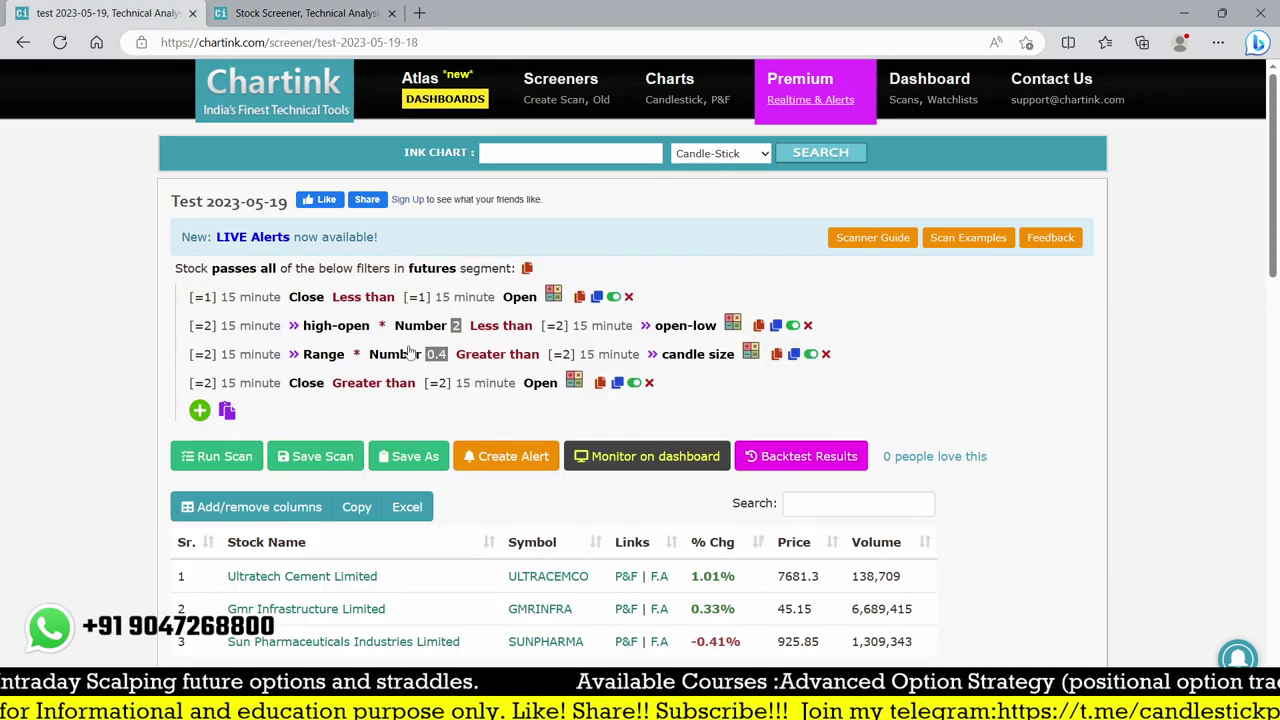
{"action": "left_click", "coordinate": [758, 326]}
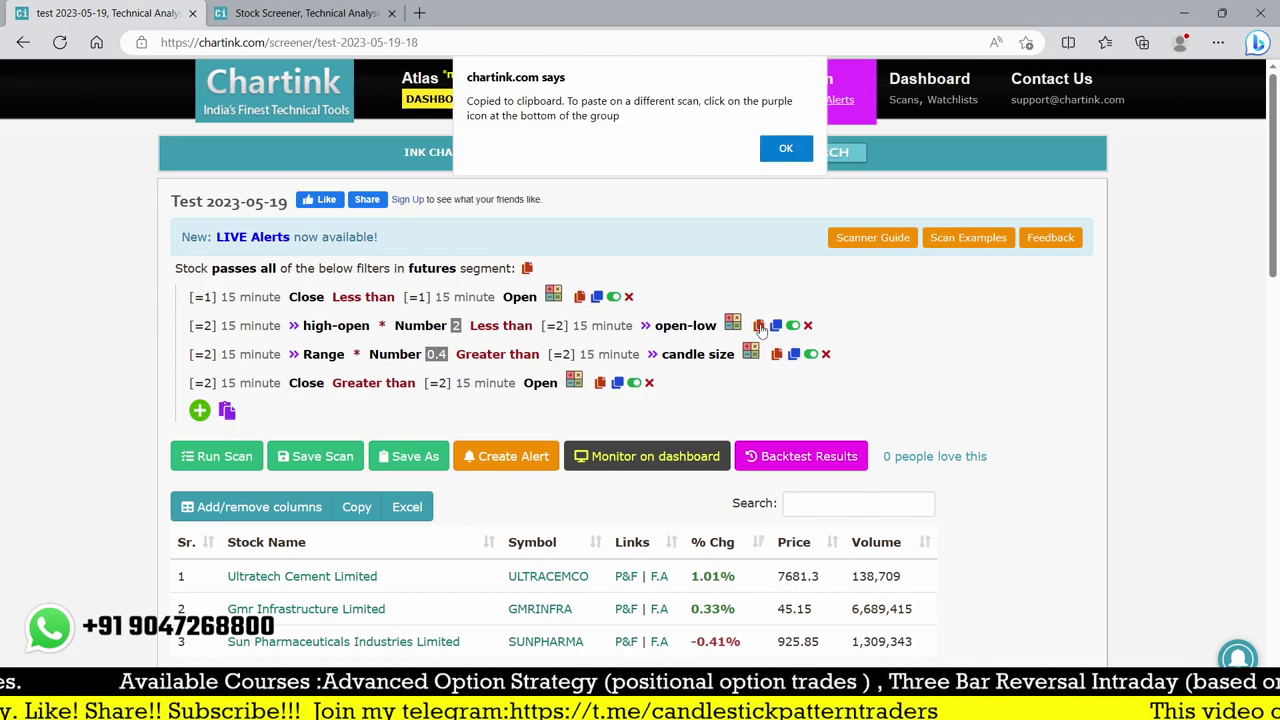
{"action": "left_click", "coordinate": [786, 151]}
{"action": "key", "text": "ctrl+Tab"}
{"action": "left_click", "coordinate": [226, 297]}
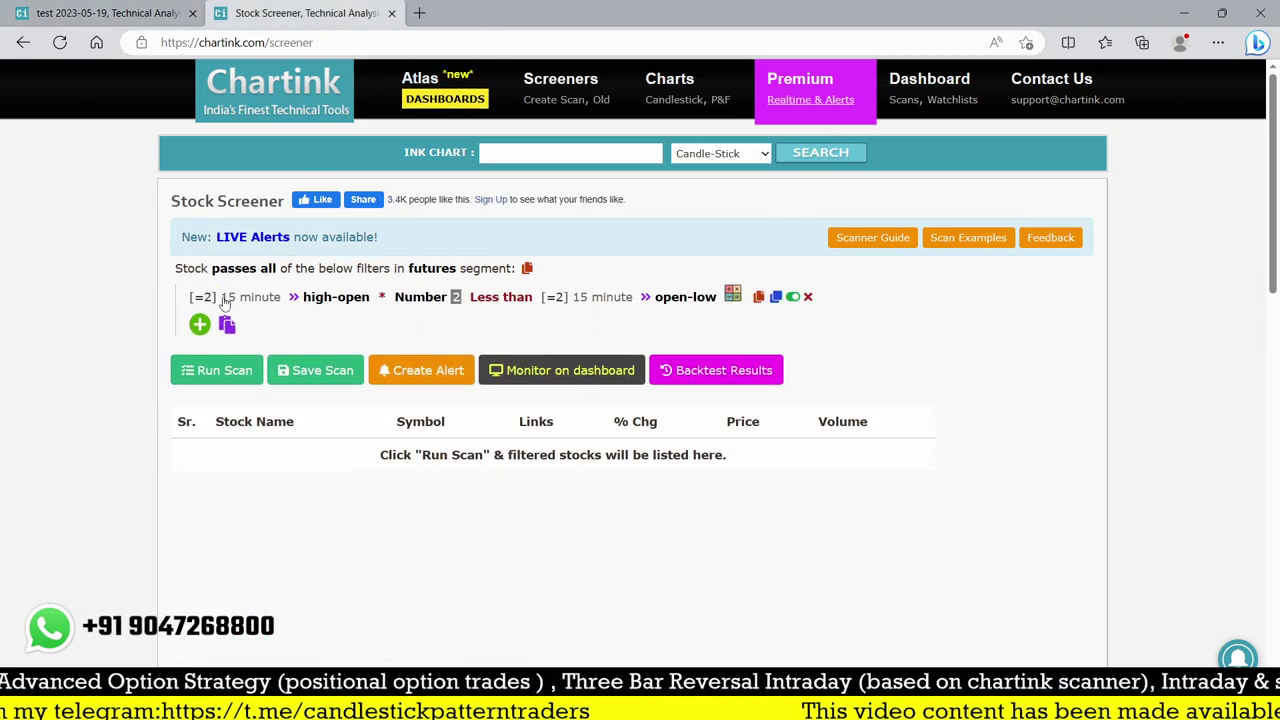
Copy the "Range * 0.4 Greater than candle size" filter from the Test 2023-05-19 scan into the new screener
{"action": "left_click", "coordinate": [125, 12]}
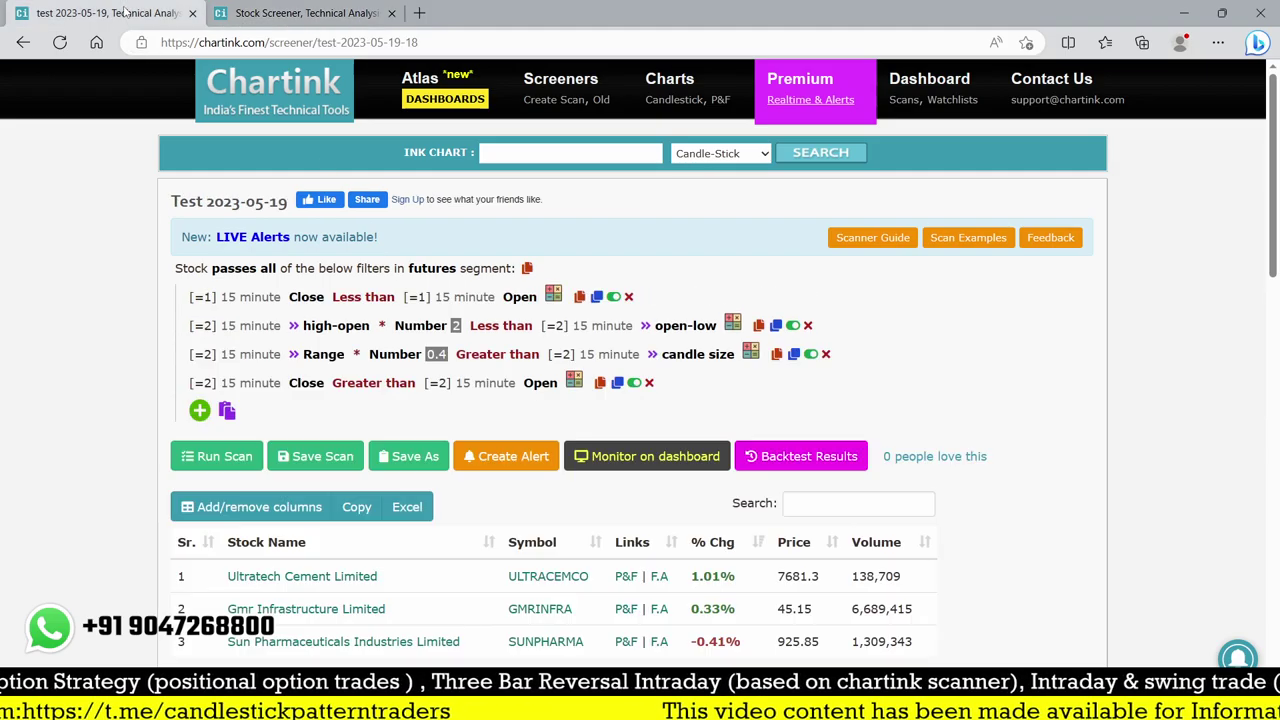
{"action": "left_click", "coordinate": [793, 354]}
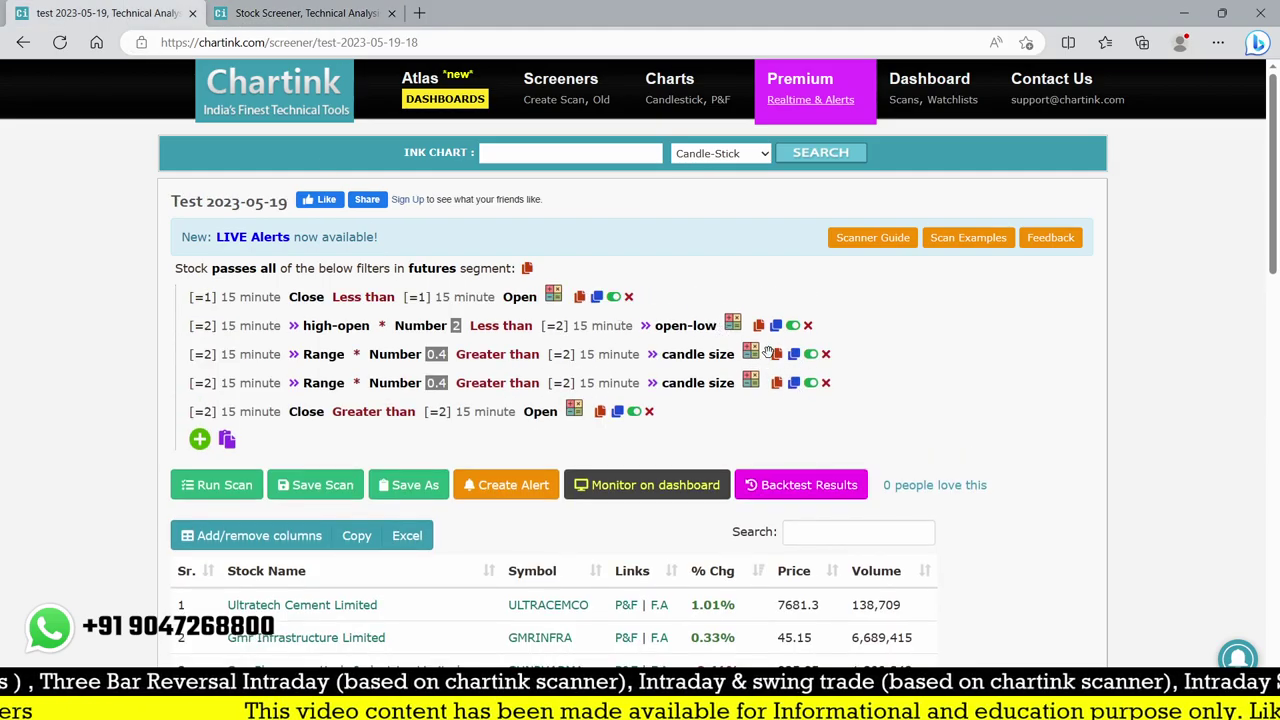
{"action": "left_click", "coordinate": [777, 355]}
{"action": "left_click", "coordinate": [786, 148]}
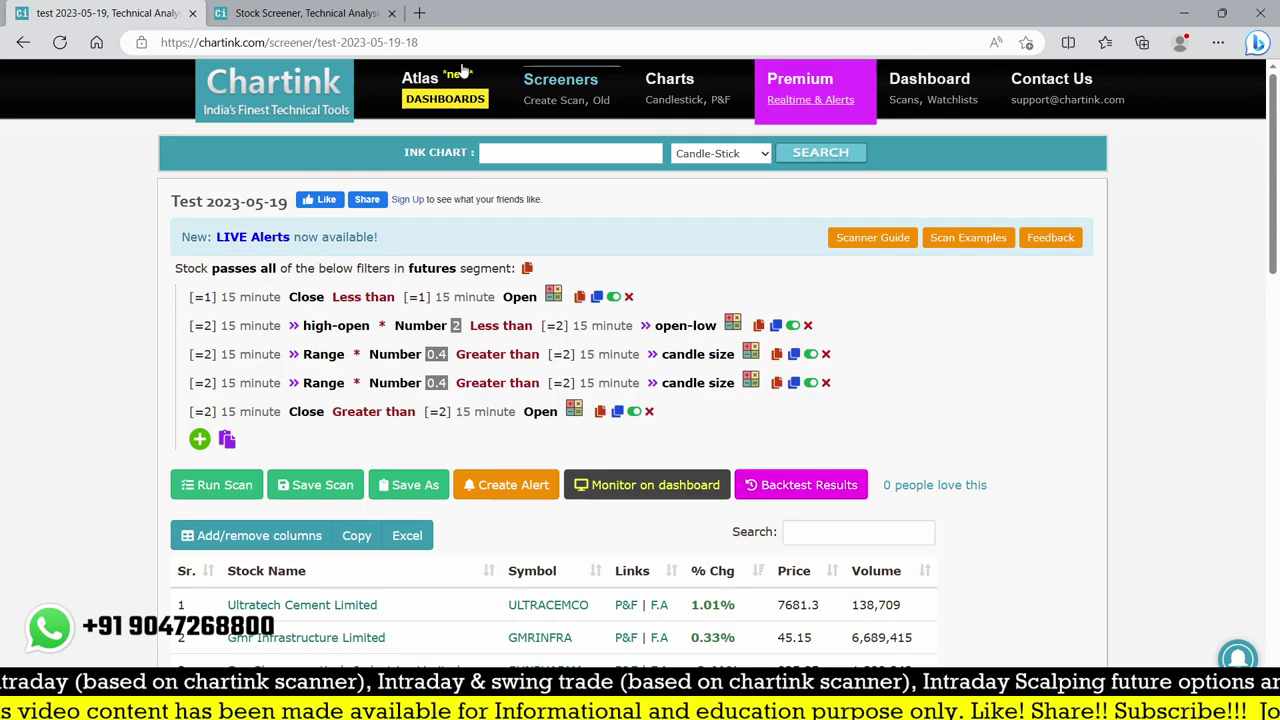
{"action": "left_click", "coordinate": [300, 13]}
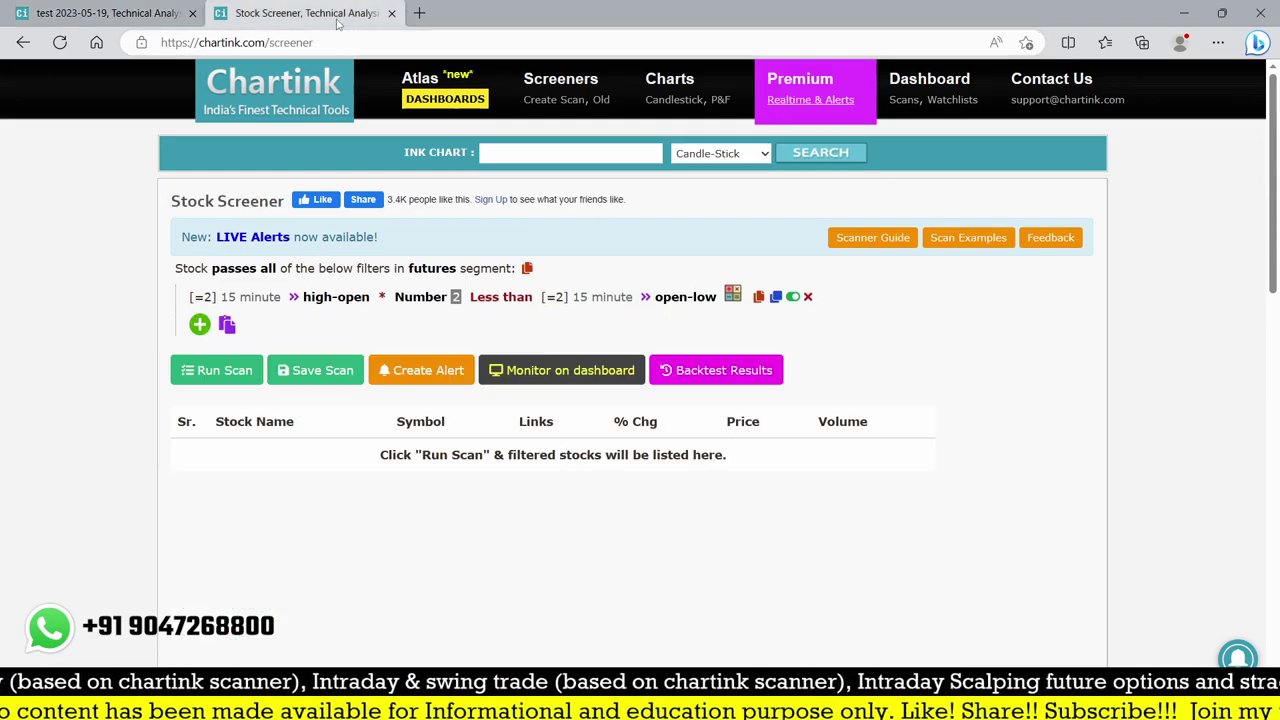
{"action": "left_click", "coordinate": [200, 324]}
{"action": "key", "text": "Escape"}
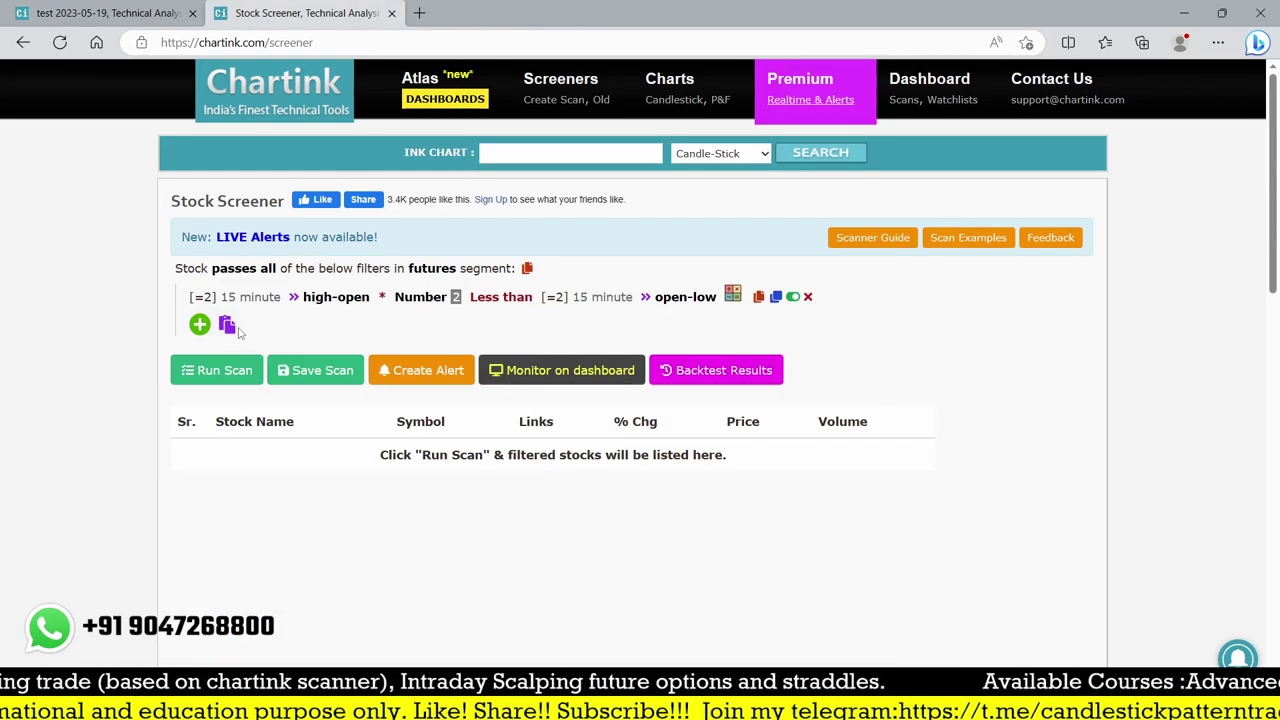
{"action": "left_click", "coordinate": [228, 326]}
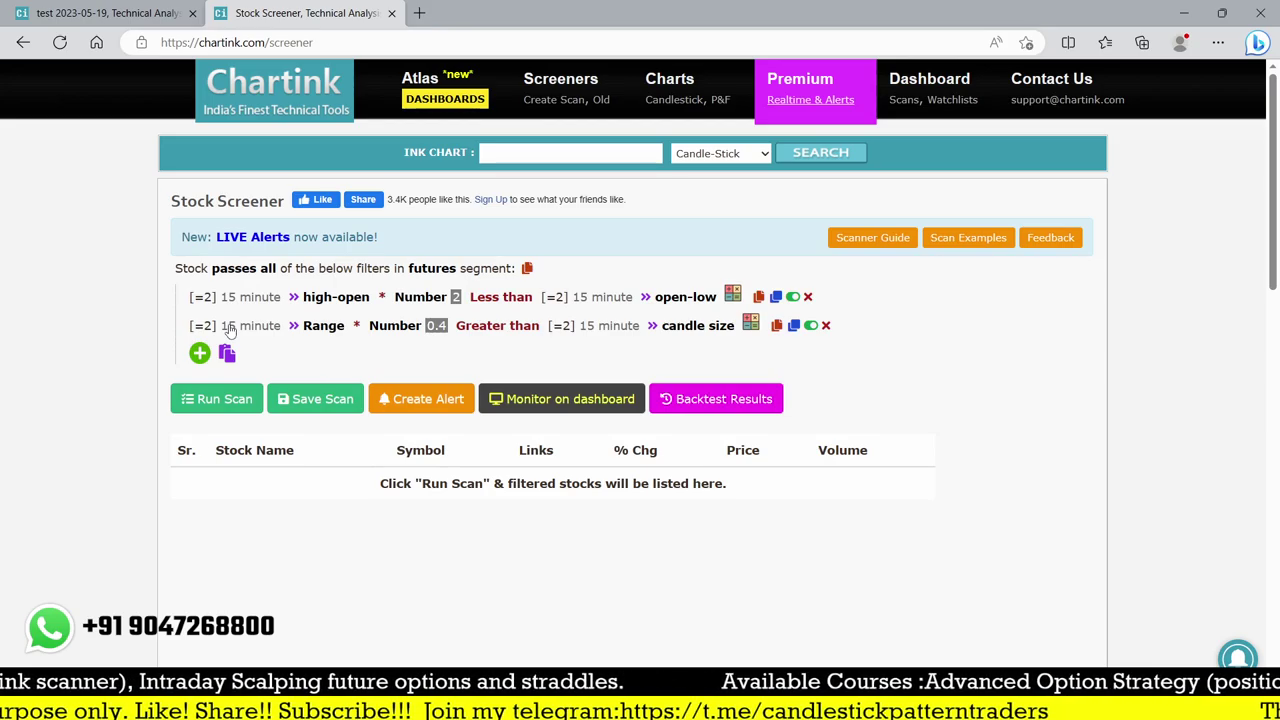
Set both offsets of the high-open versus open-low filter to the Latest daily candle
{"action": "left_click", "coordinate": [238, 298]}
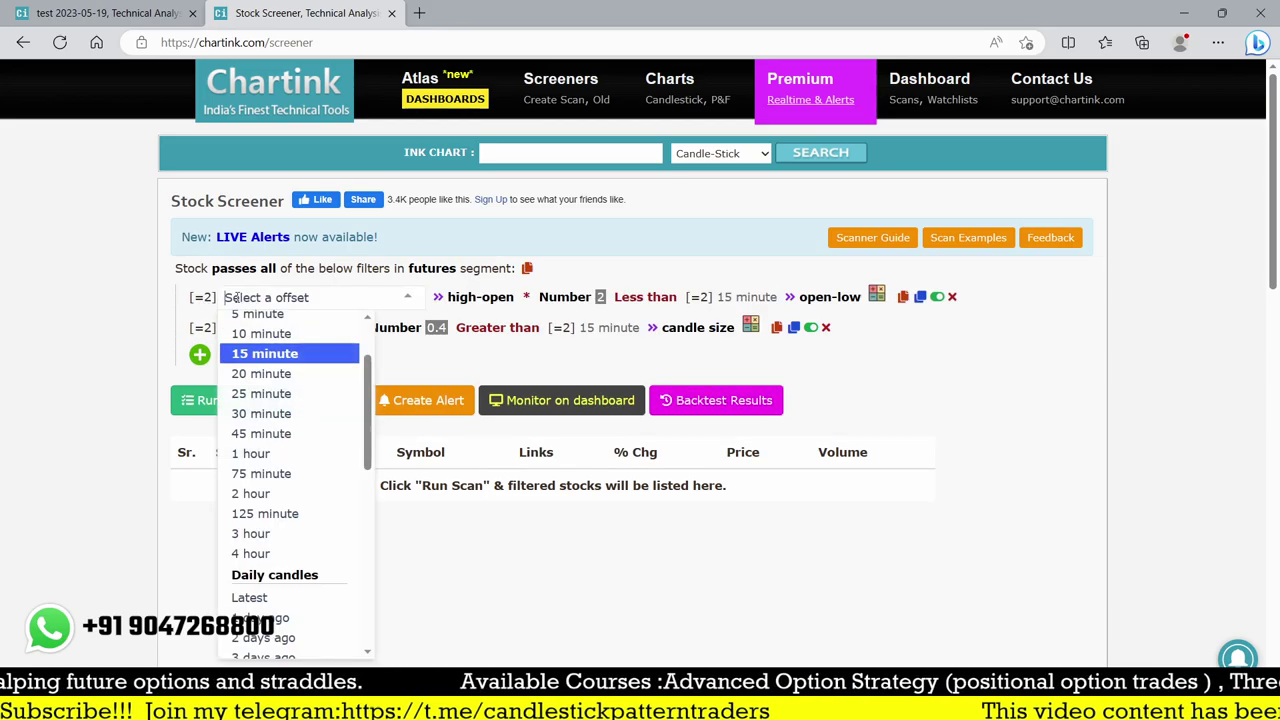
{"action": "left_click", "coordinate": [252, 598]}
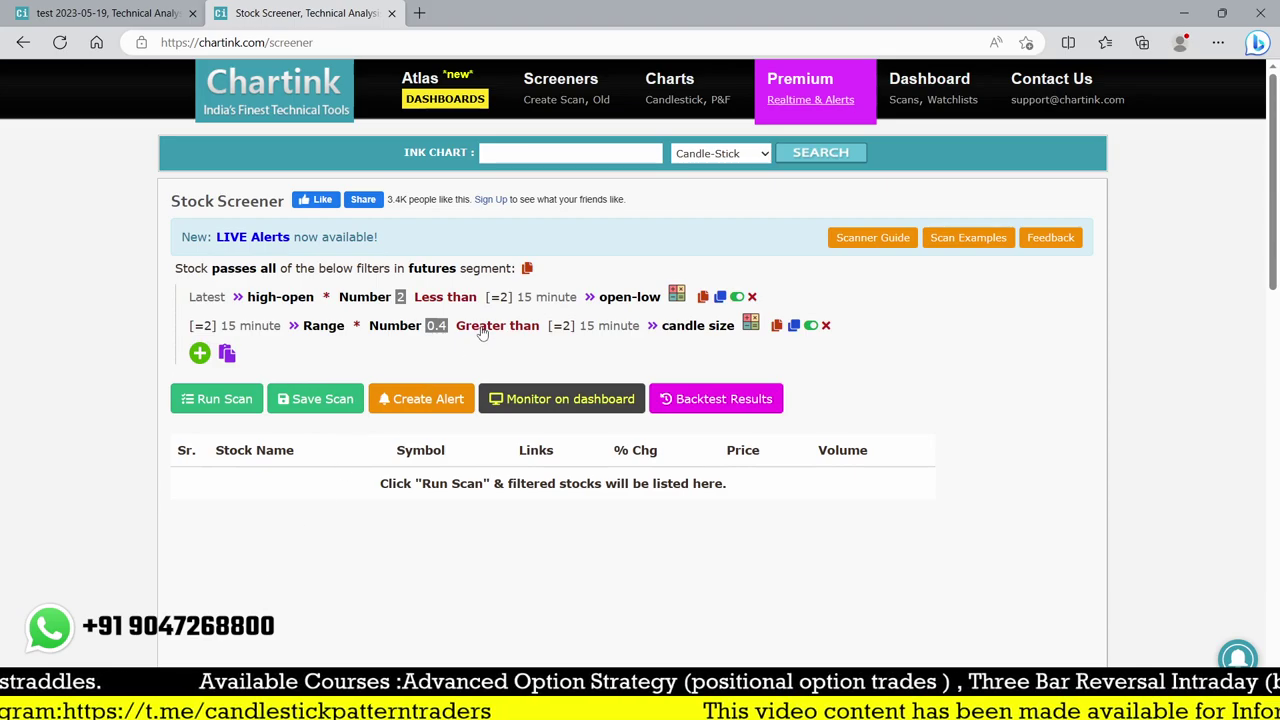
{"action": "left_click", "coordinate": [543, 299]}
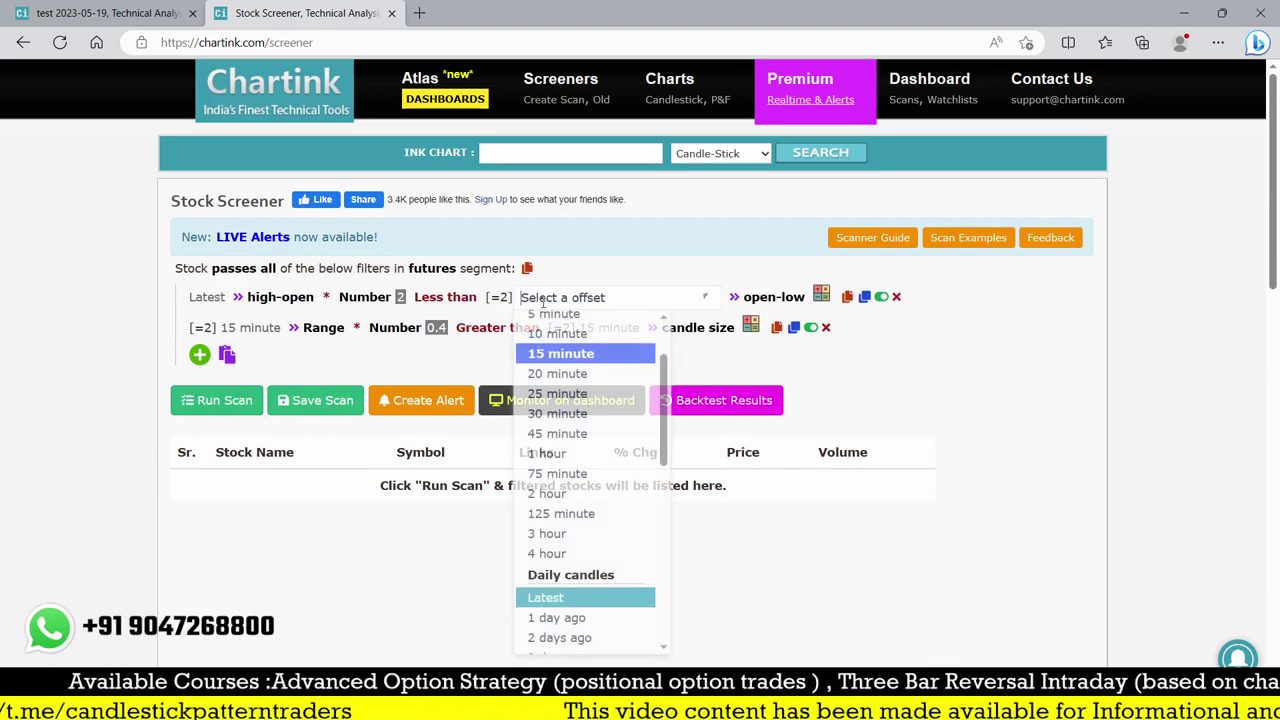
{"action": "left_click", "coordinate": [545, 596]}
Change the Range versus candle size filter to the Latest daily candle on both sides of the comparison
{"action": "left_click", "coordinate": [245, 326]}
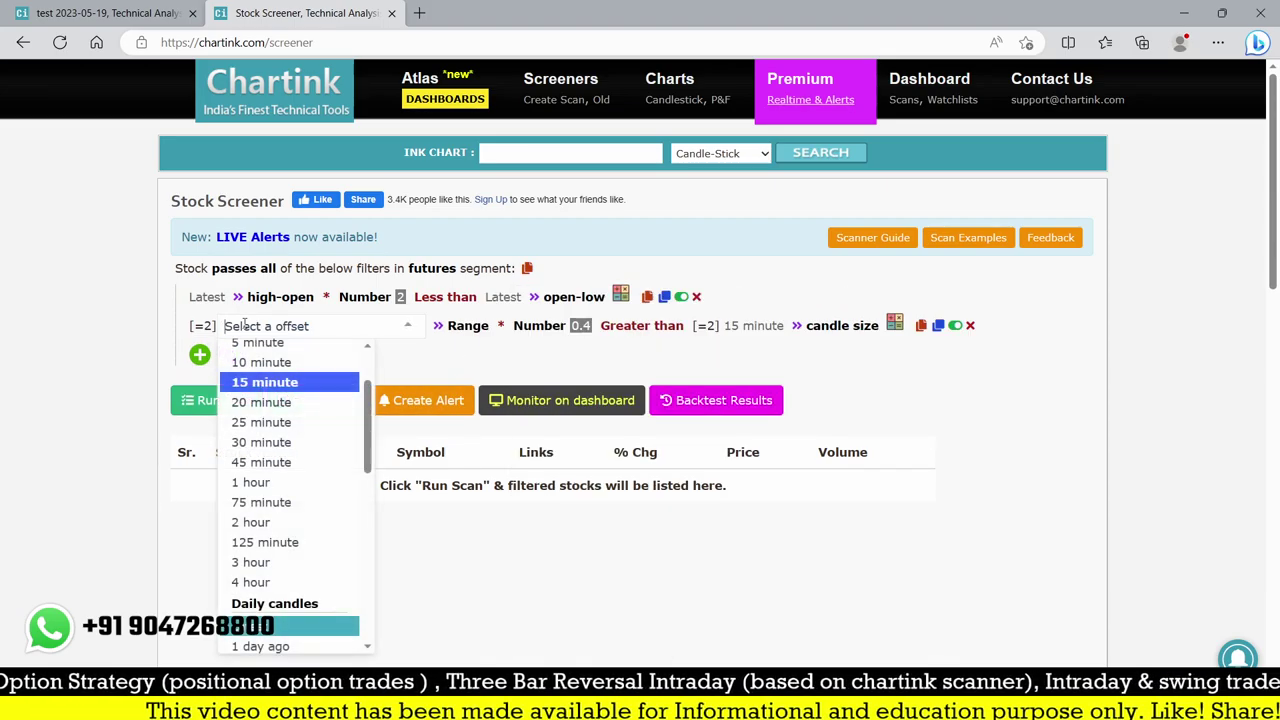
{"action": "left_click", "coordinate": [264, 628]}
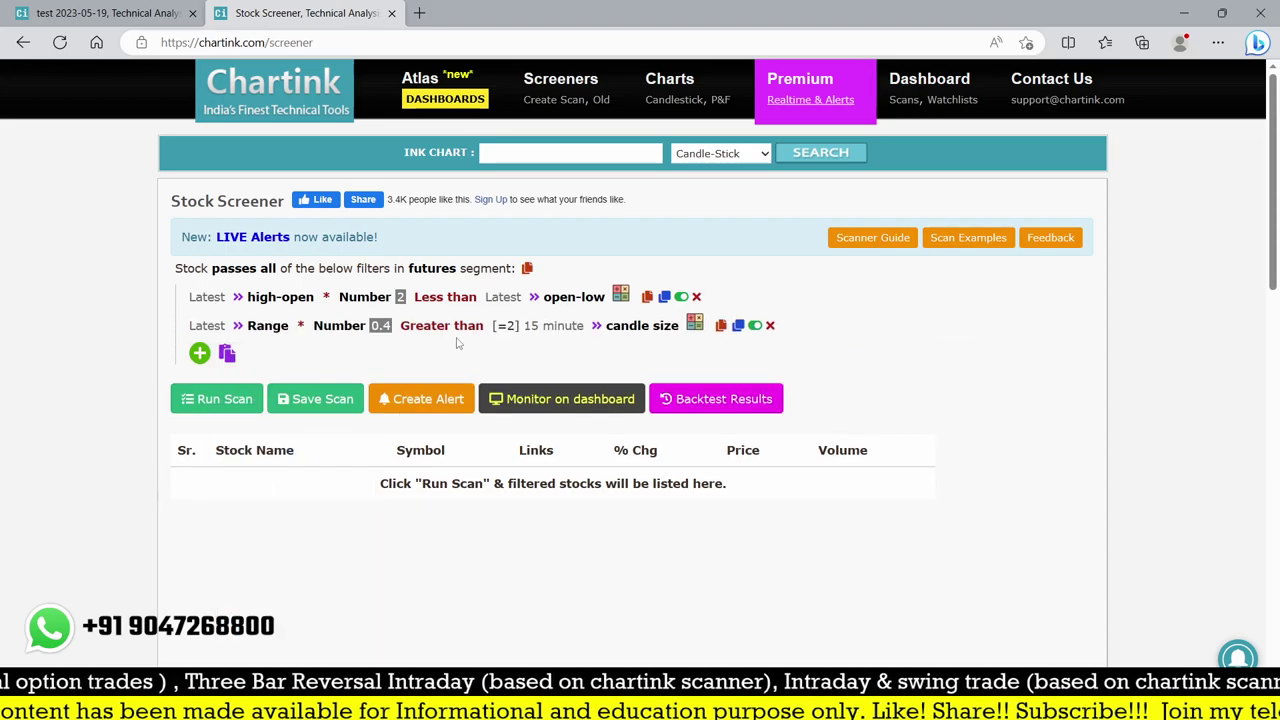
{"action": "left_click", "coordinate": [534, 326]}
{"action": "left_click", "coordinate": [545, 626]}
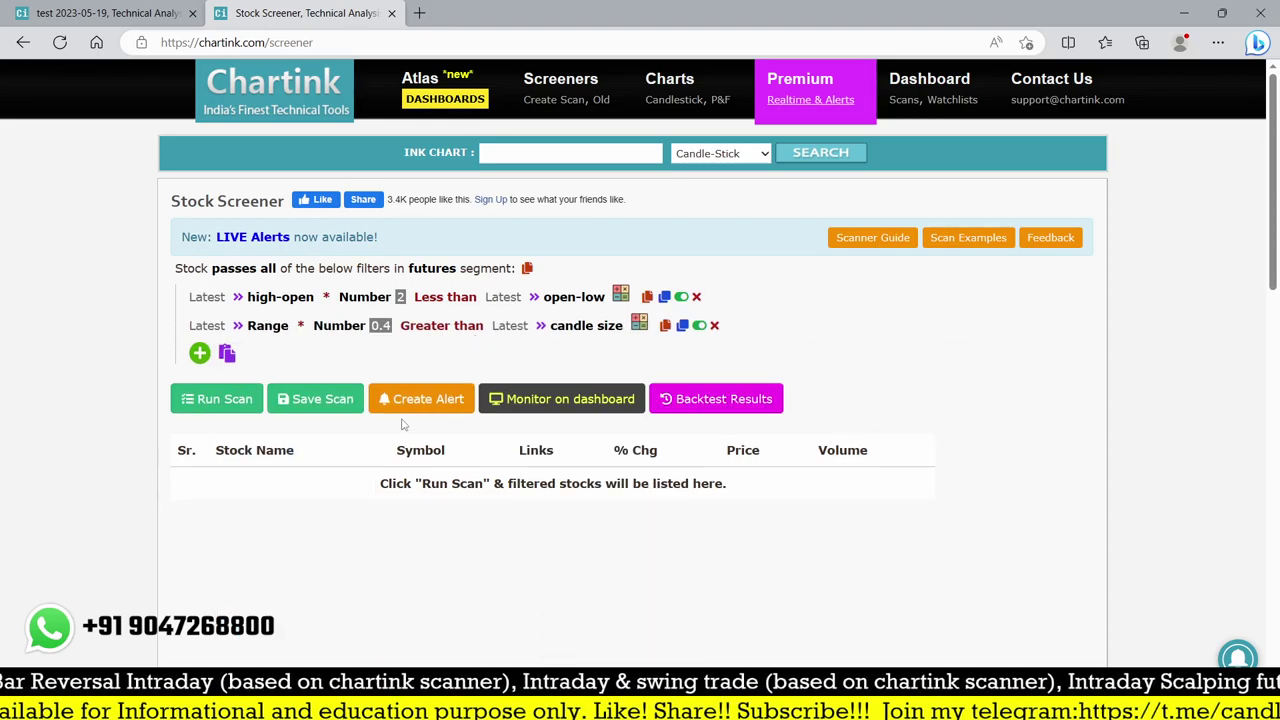
Run the scan with the two daily filters and look through the list of matching stocks
{"action": "left_click", "coordinate": [224, 400]}
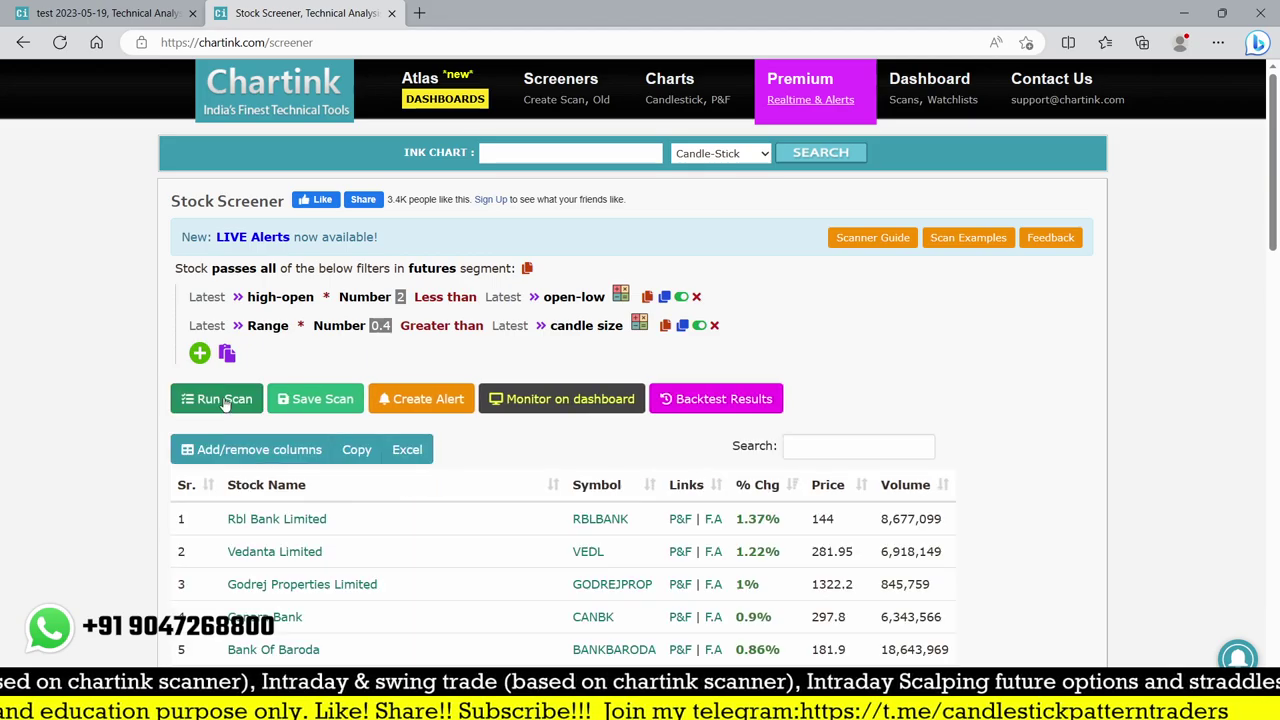
{"action": "scroll", "coordinate": [443, 333], "scroll_direction": "down", "scroll_amount": 4}
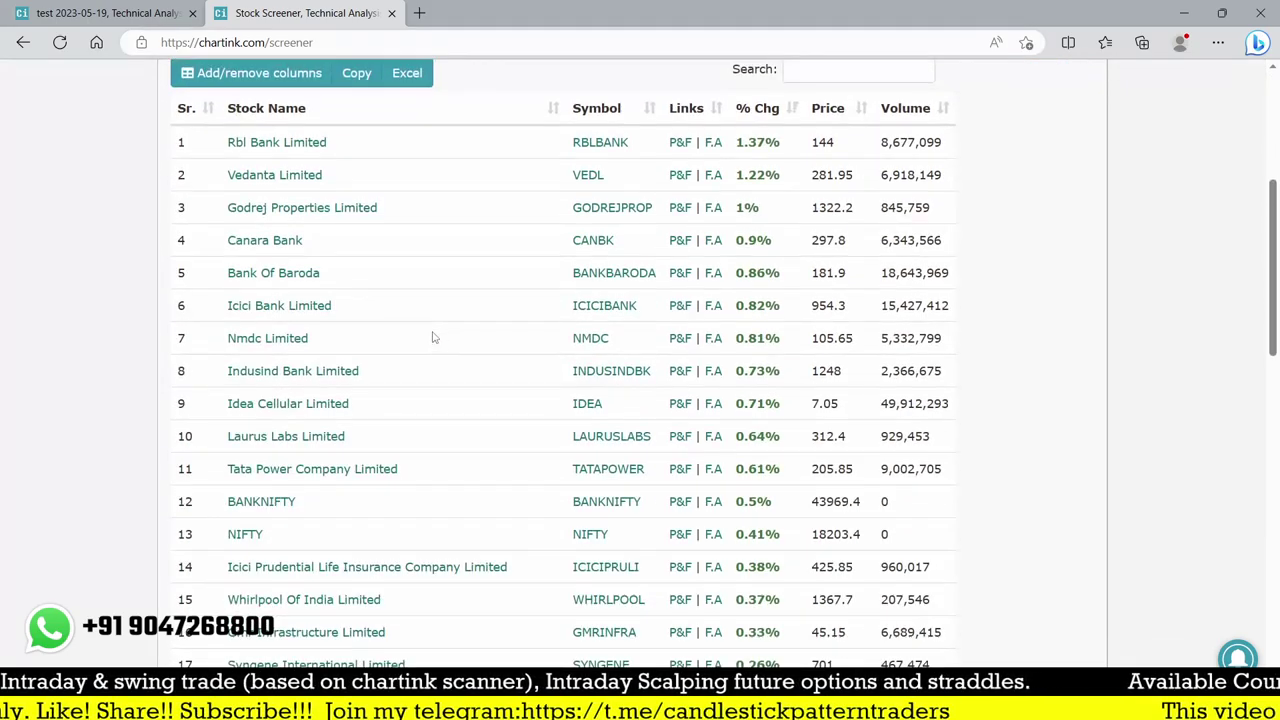
{"action": "scroll", "coordinate": [433, 337], "scroll_direction": "down", "scroll_amount": 2}
{"action": "scroll", "coordinate": [433, 337], "scroll_direction": "up", "scroll_amount": 6}
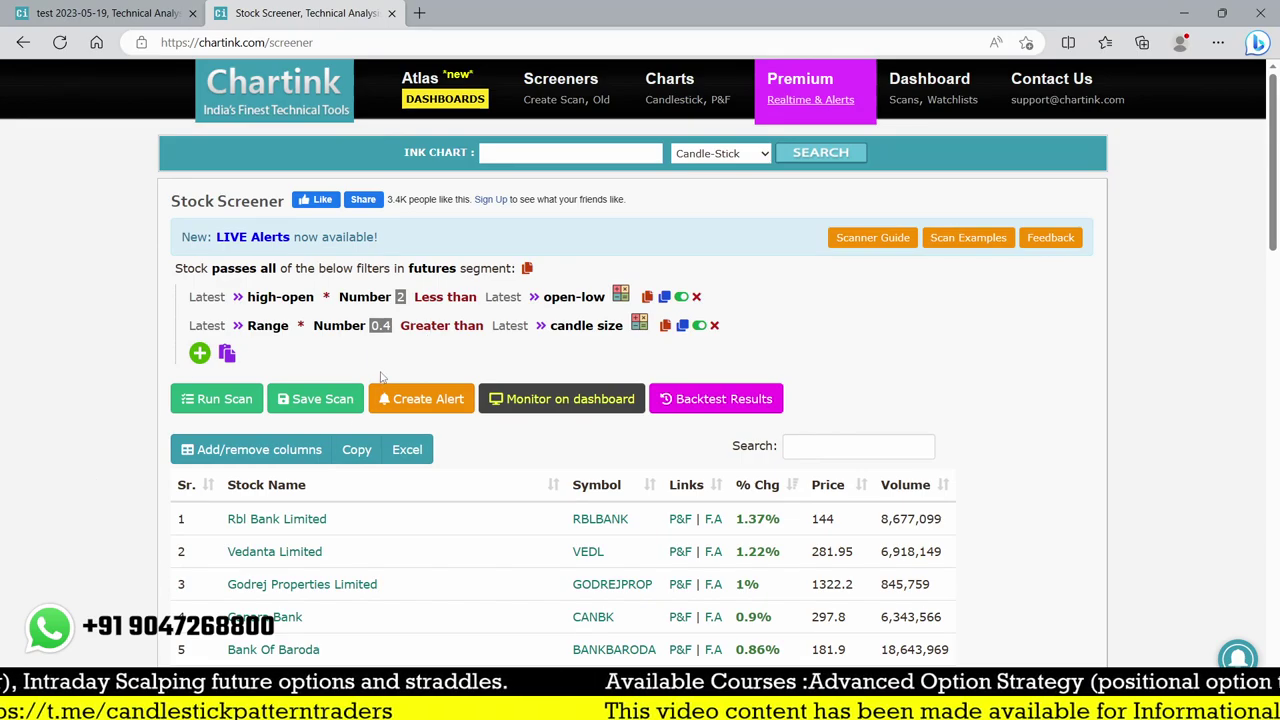
Close the Test 2023-05-19 scan and open the Upstox Nifty 50 chart in a new browser tab
{"action": "left_click", "coordinate": [60, 8]}
{"action": "left_click", "coordinate": [193, 13]}
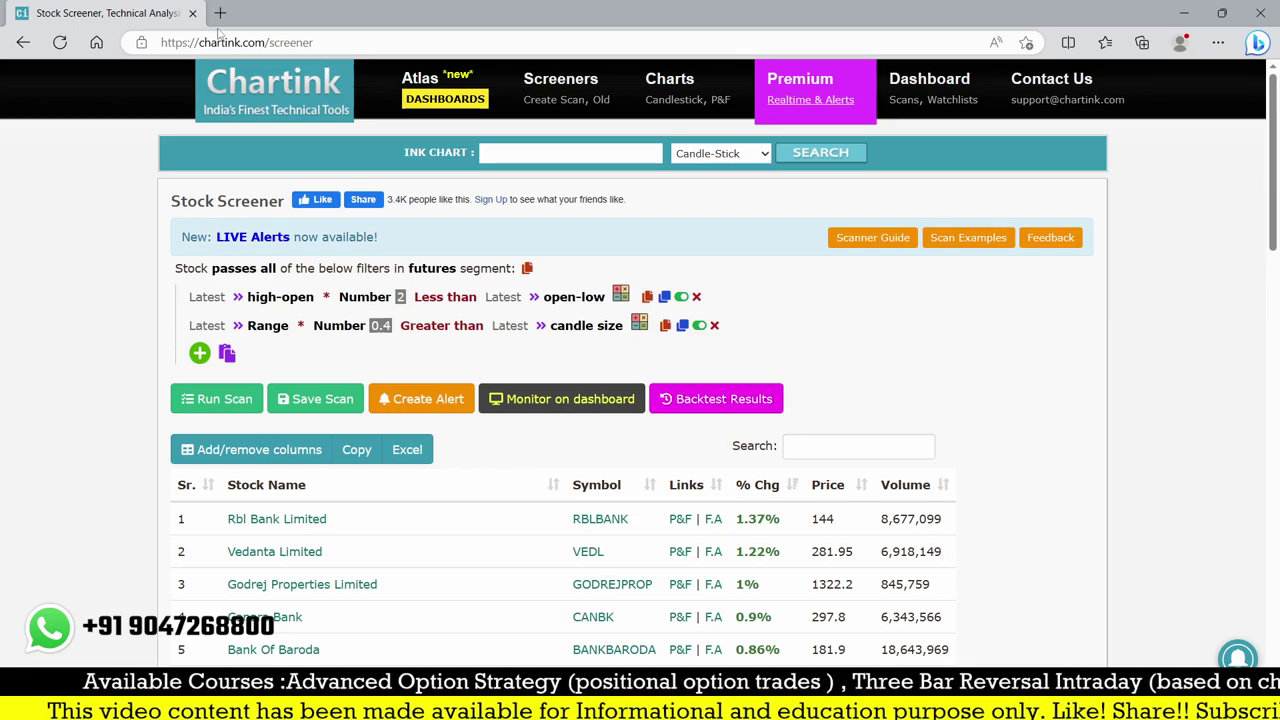
{"action": "left_click", "coordinate": [220, 14]}
{"action": "type", "text": "TV"}
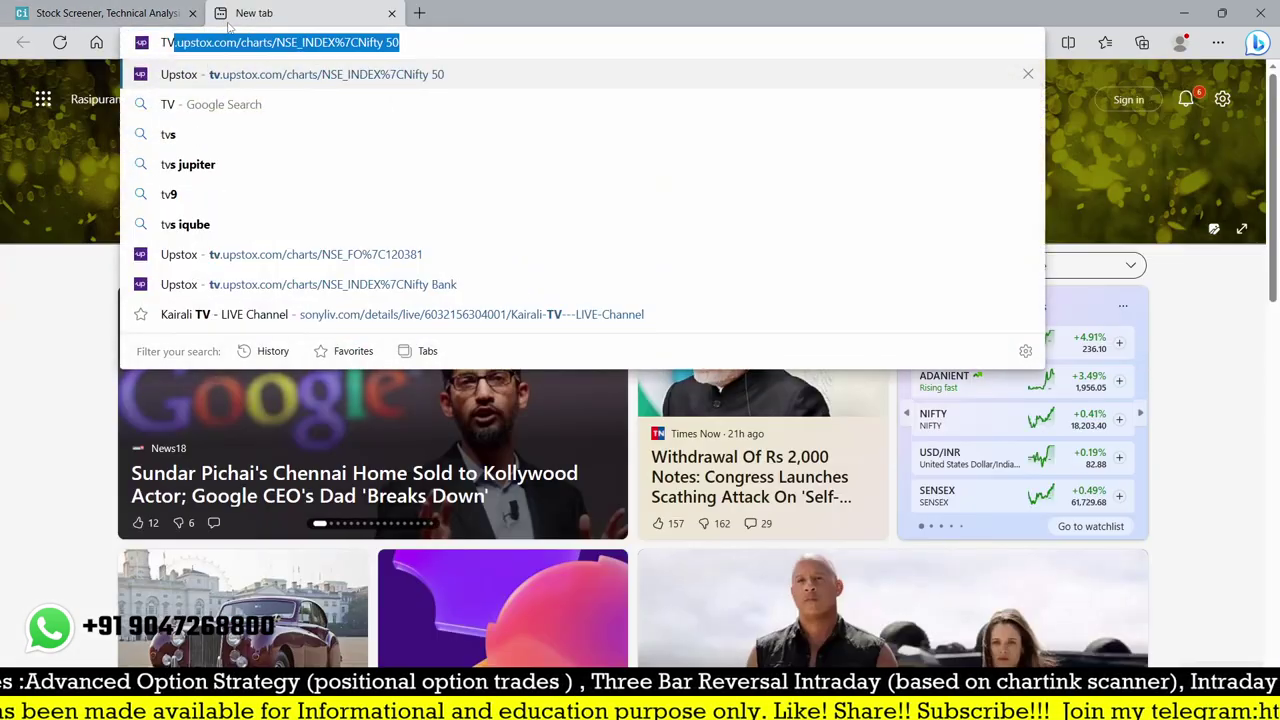
{"action": "key", "text": "Return"}
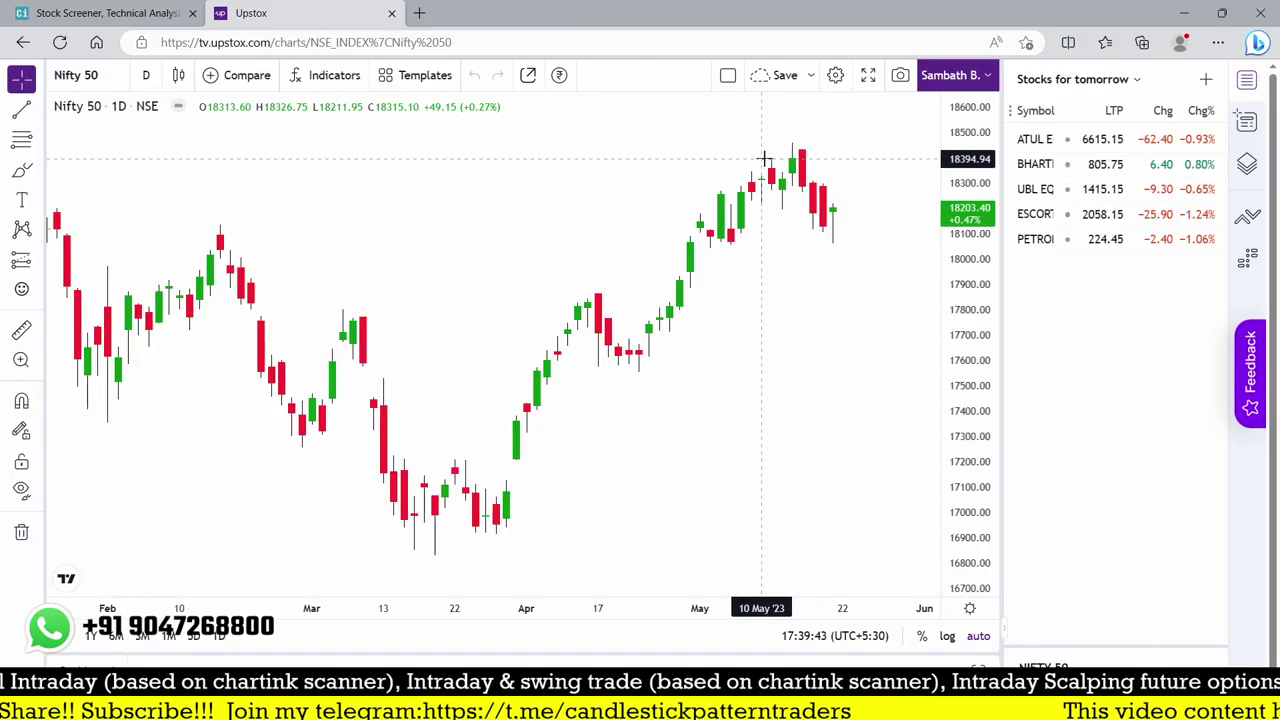
Load the RBLBANK equity chart, hide the watchlist, and enlarge the most recent daily candles
{"action": "scroll", "coordinate": [597, 318], "scroll_direction": "up", "scroll_amount": 2}
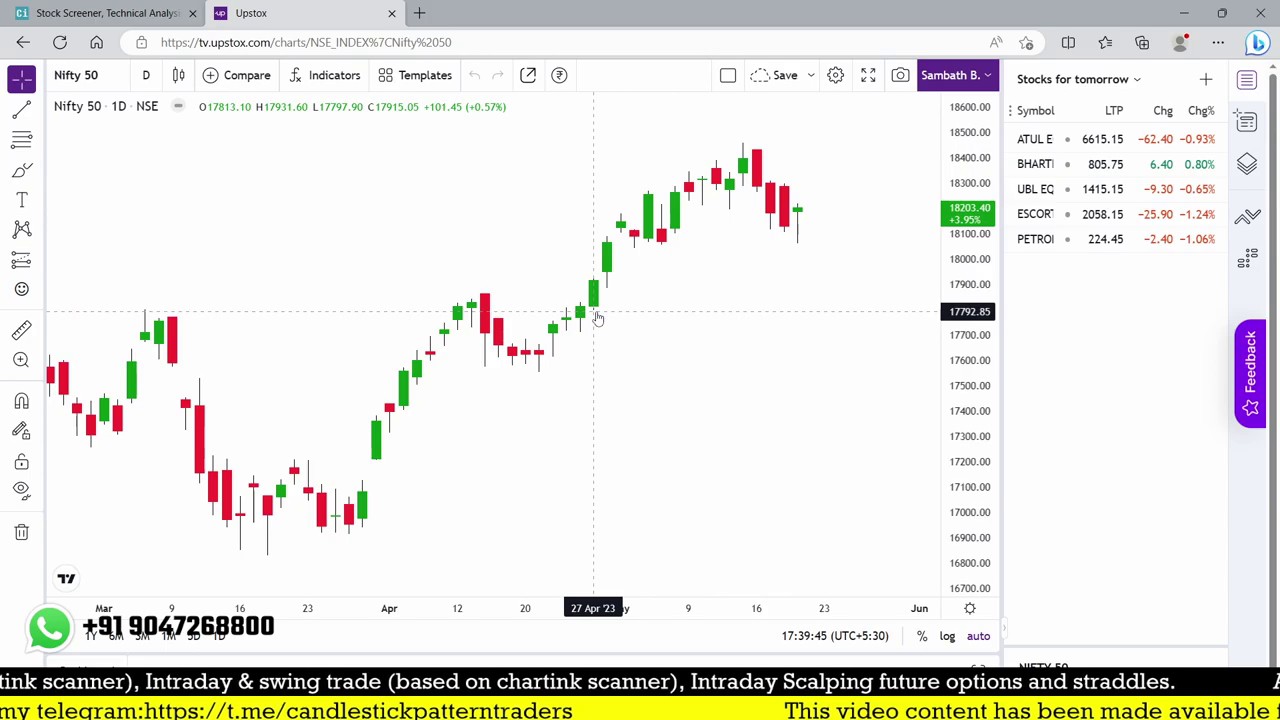
{"action": "type", "text": "RBL"}
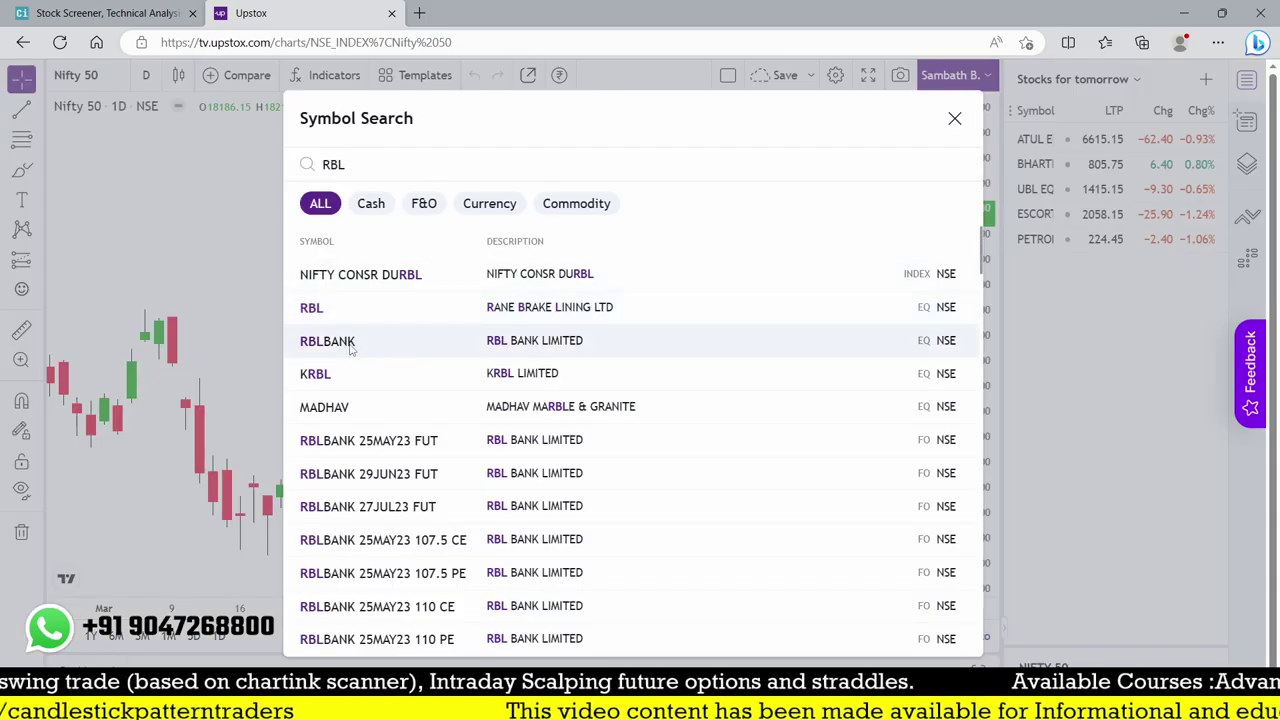
{"action": "left_click", "coordinate": [345, 341]}
{"action": "left_click", "coordinate": [1246, 80]}
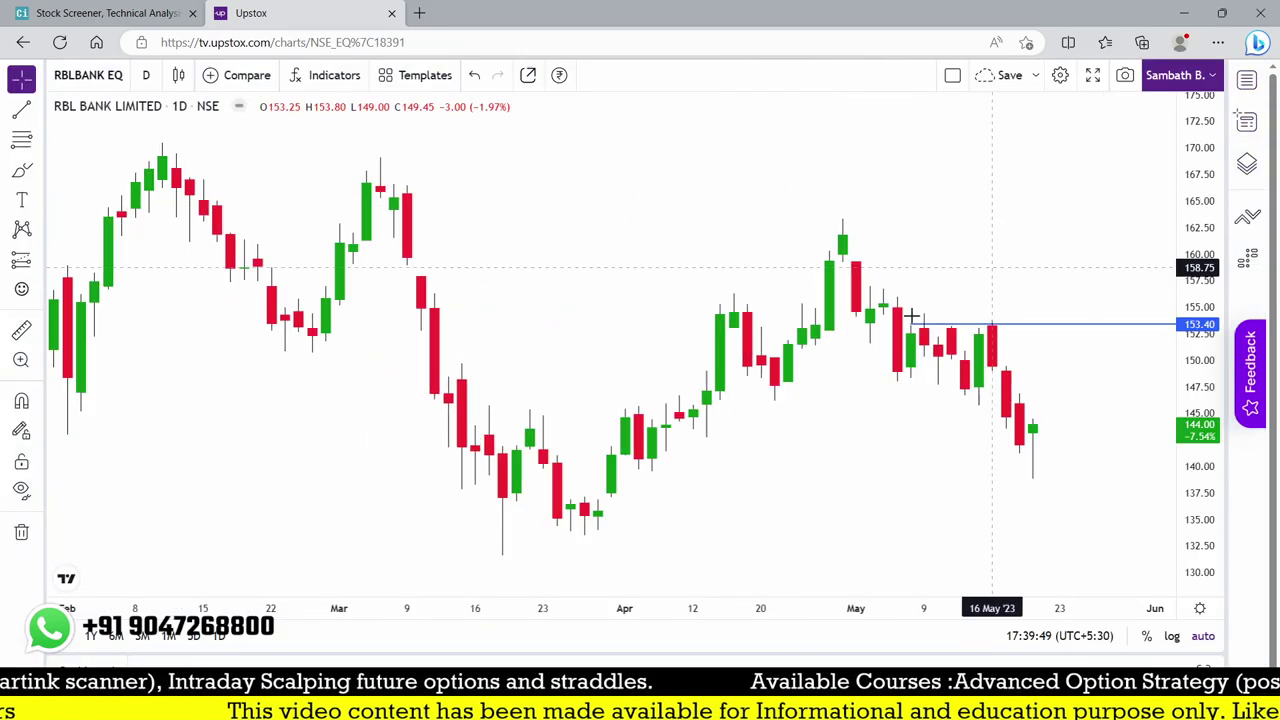
{"action": "scroll", "coordinate": [776, 337], "scroll_direction": "up", "scroll_amount": 3}
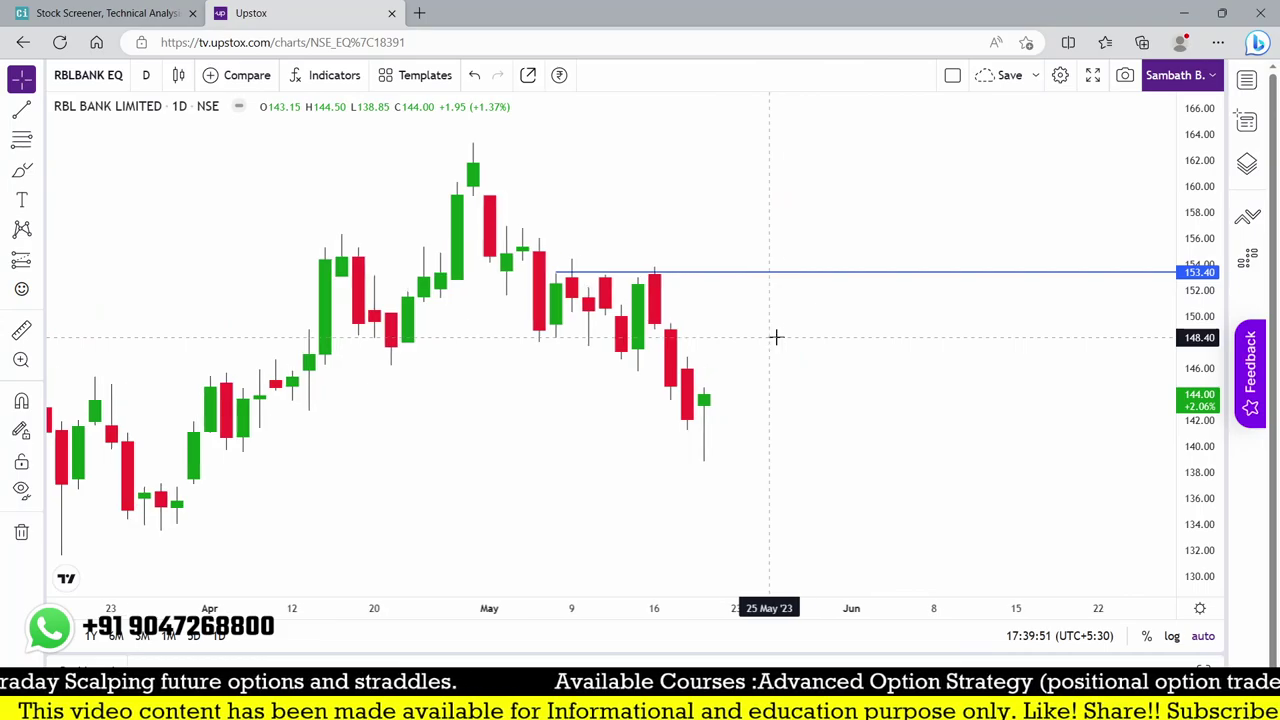
Check the remaining stocks in the Chartink scan results, and load the COALINDIA equity chart in Upstox
{"action": "left_click", "coordinate": [180, 13]}
{"action": "scroll", "coordinate": [540, 215], "scroll_direction": "down", "scroll_amount": 5}
{"action": "scroll", "coordinate": [533, 223], "scroll_direction": "down", "scroll_amount": 4}
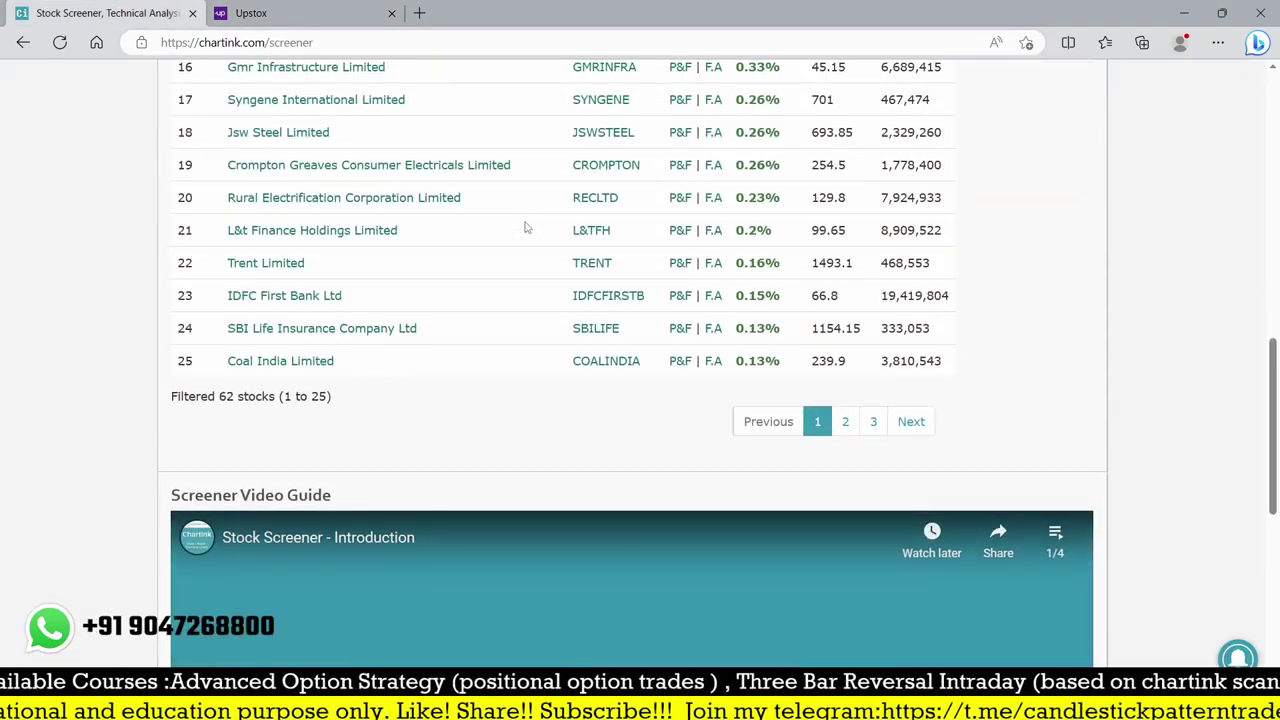
{"action": "scroll", "coordinate": [523, 226], "scroll_direction": "up", "scroll_amount": 5}
{"action": "left_click", "coordinate": [251, 13]}
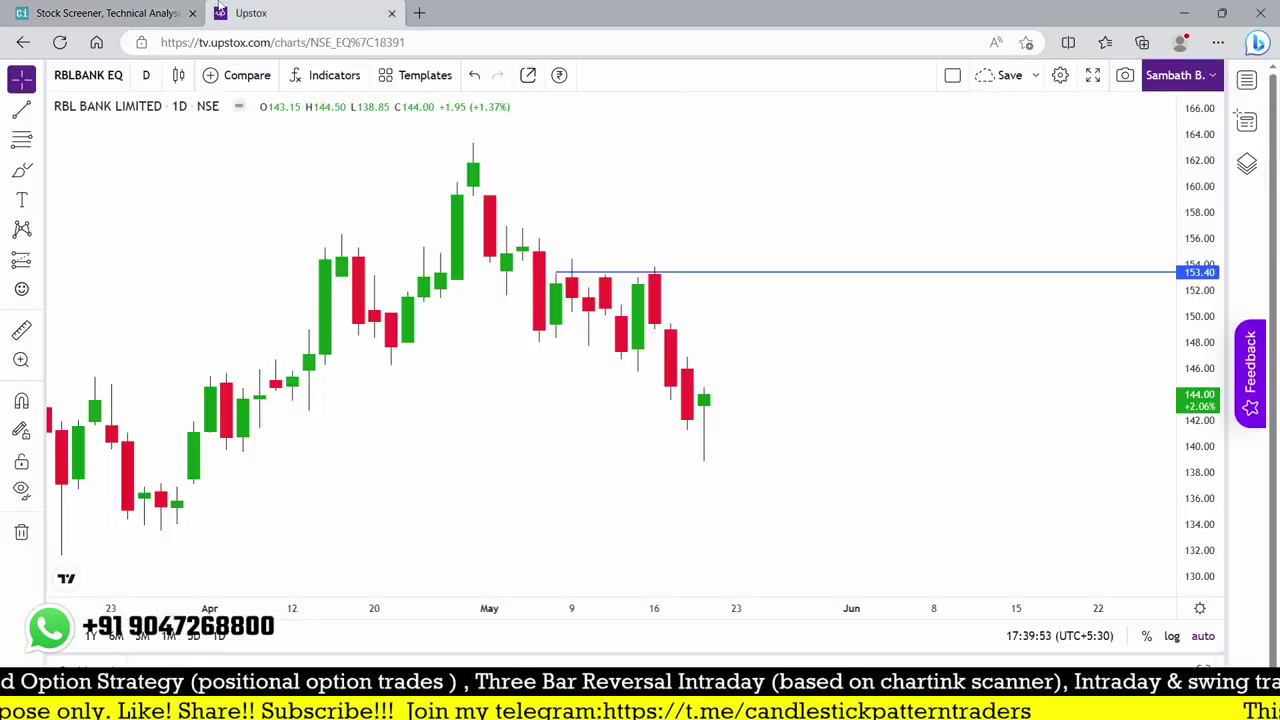
{"action": "type", "text": "COAL"}
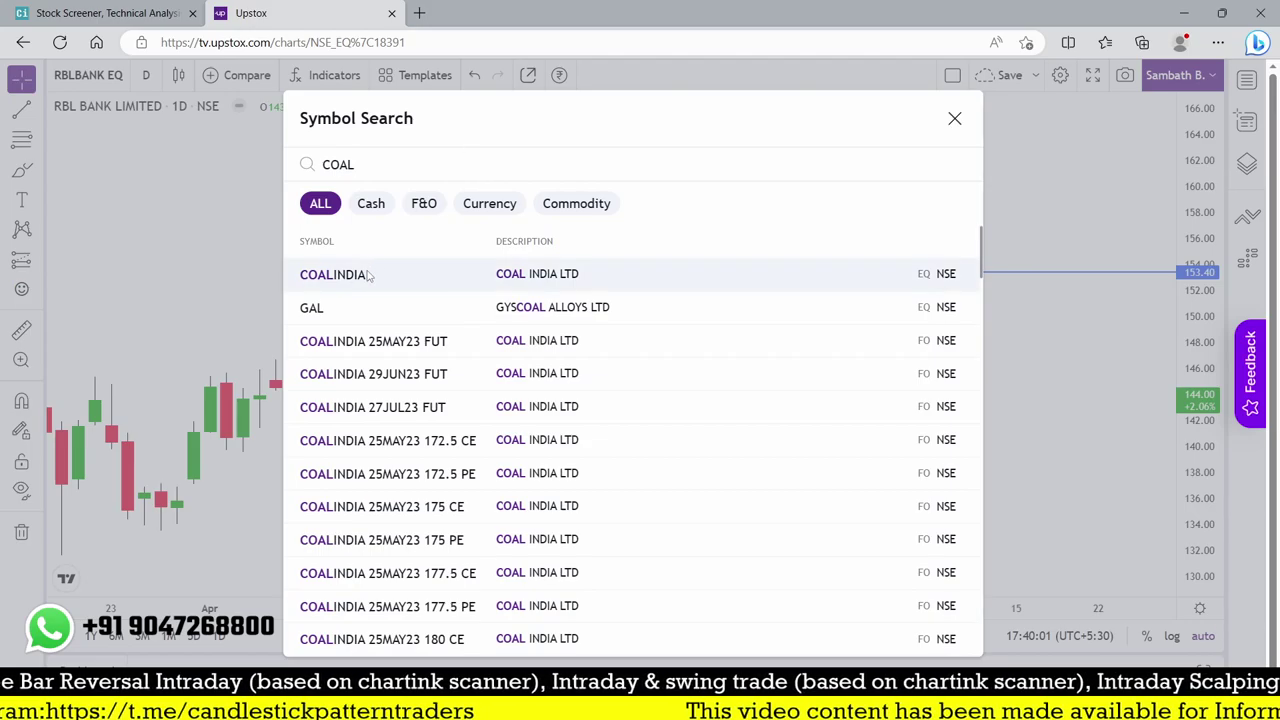
{"action": "left_click", "coordinate": [398, 274]}
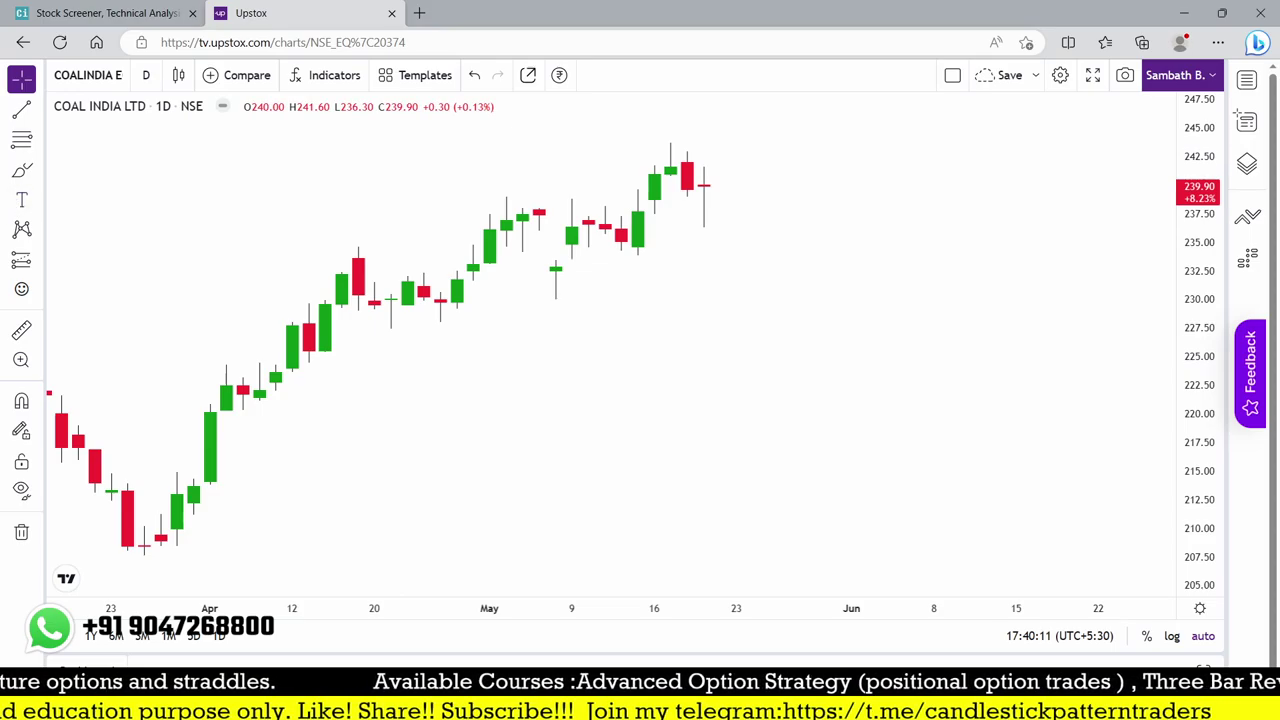
Trace the Coal India uptrend freehand, circle the early-May dip candle and the latest candle, and write an underlined "Higer" below the latter
{"action": "mouse_move", "coordinate": [301, 386]}
{"action": "left_mouse_down"}
{"action": "mouse_move", "coordinate": [345, 358]}
{"action": "mouse_move", "coordinate": [418, 348]}
{"action": "mouse_move", "coordinate": [550, 264]}
{"action": "mouse_move", "coordinate": [562, 297]}
{"action": "mouse_move", "coordinate": [658, 172]}
{"action": "left_mouse_up"}
{"action": "left_click_drag", "start_coordinate": [692, 220], "coordinate": [688, 214]}
{"action": "mouse_move", "coordinate": [681, 286]}
{"action": "left_mouse_down"}
{"action": "mouse_move", "coordinate": [671, 280]}
{"action": "mouse_move", "coordinate": [683, 277]}
{"action": "mouse_move", "coordinate": [677, 290]}
{"action": "mouse_move", "coordinate": [736, 267]}
{"action": "left_mouse_up"}
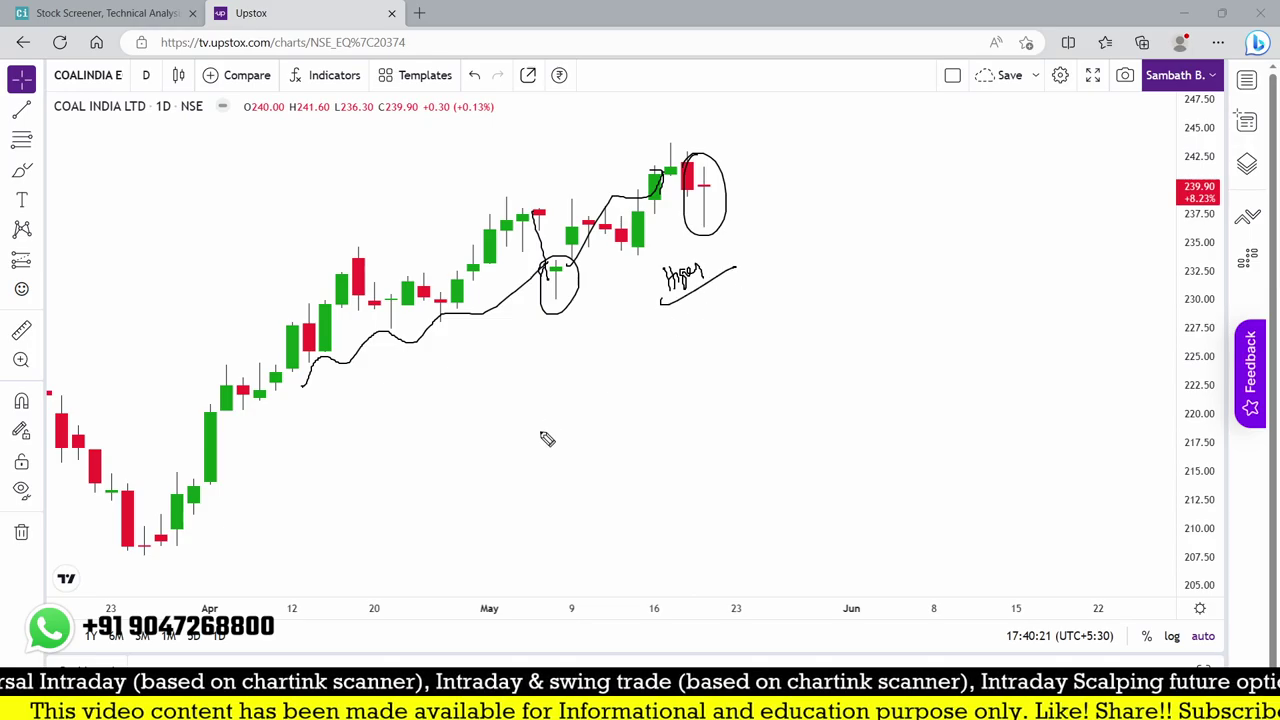
Handwrite the label "Hamer" below the circled early-May candle and underline it
{"action": "left_click_drag", "start_coordinate": [540, 391], "coordinate": [545, 420]}
{"action": "mouse_move", "coordinate": [545, 405]}
{"action": "left_mouse_down"}
{"action": "mouse_move", "coordinate": [572, 408]}
{"action": "mouse_move", "coordinate": [602, 380]}
{"action": "left_mouse_up"}
{"action": "left_click_drag", "start_coordinate": [540, 446], "coordinate": [617, 394]}
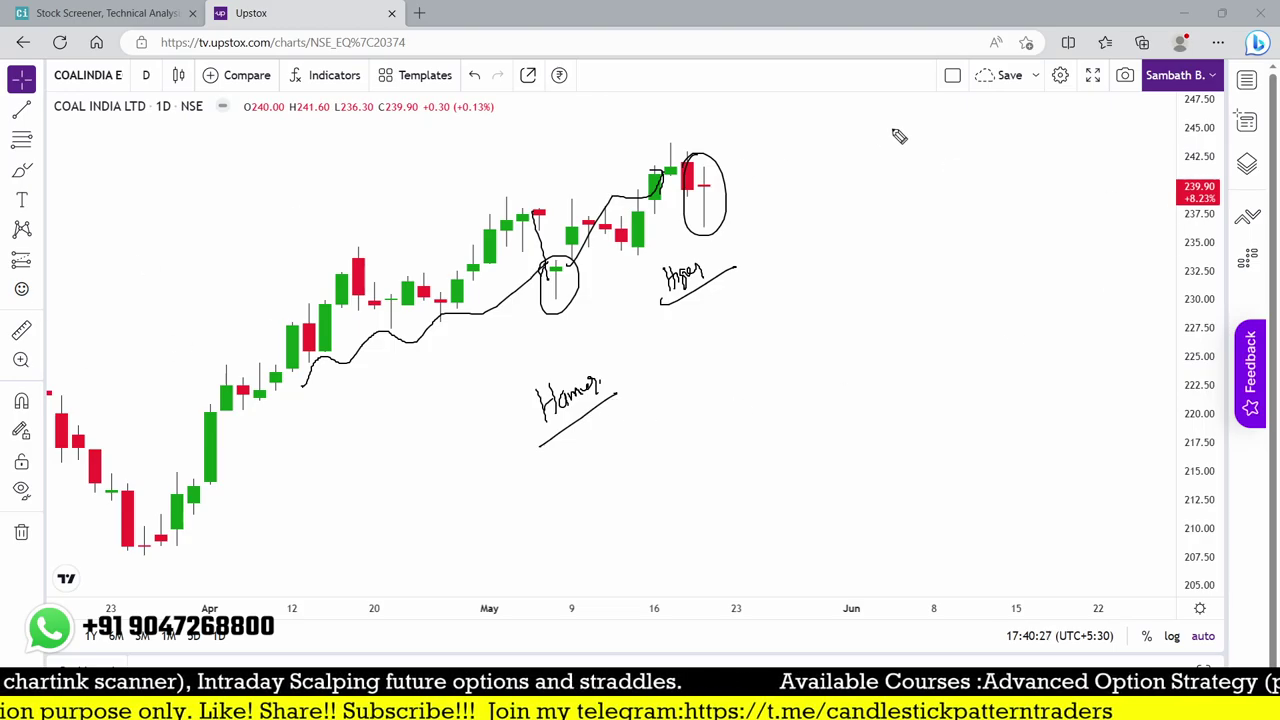
Clear the freehand annotations from the Coal India chart, pick another stock from the Chartink results, and load the IDFCFIRSTB equity chart in Upstox
{"action": "key", "text": "Escape"}
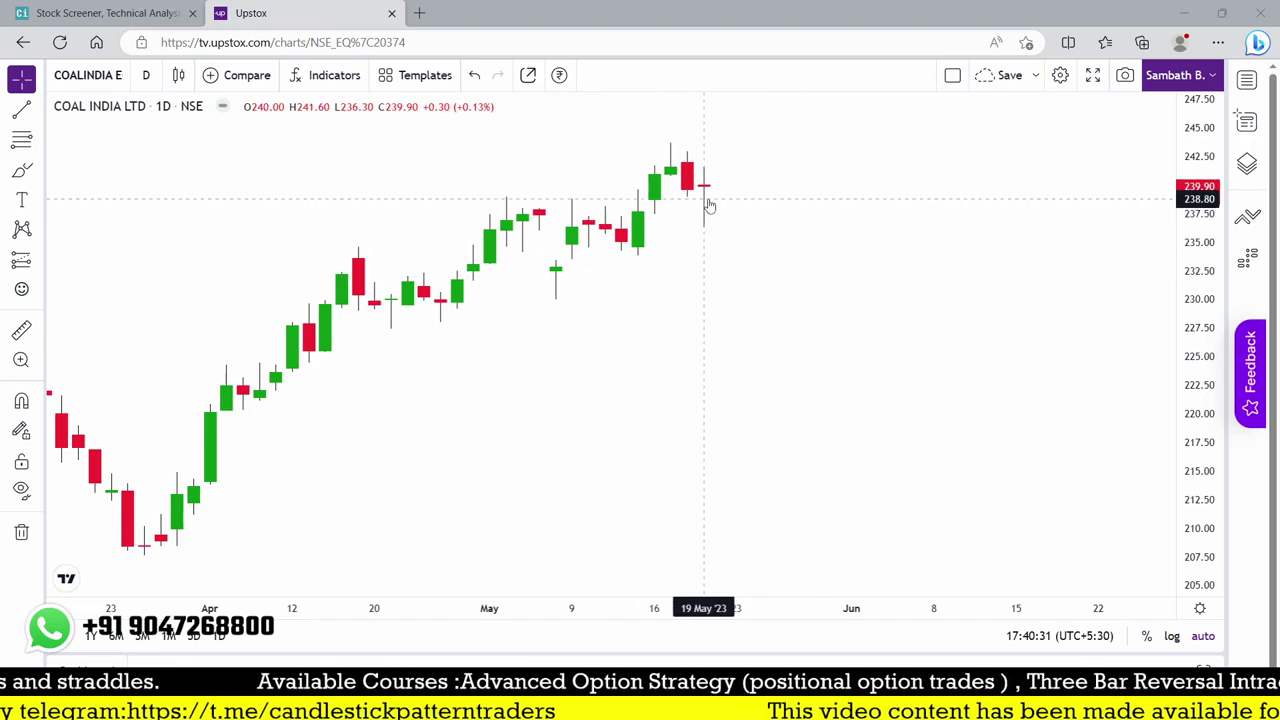
{"action": "left_click", "coordinate": [100, 13]}
{"action": "scroll", "coordinate": [560, 430], "scroll_direction": "down", "scroll_amount": 3}
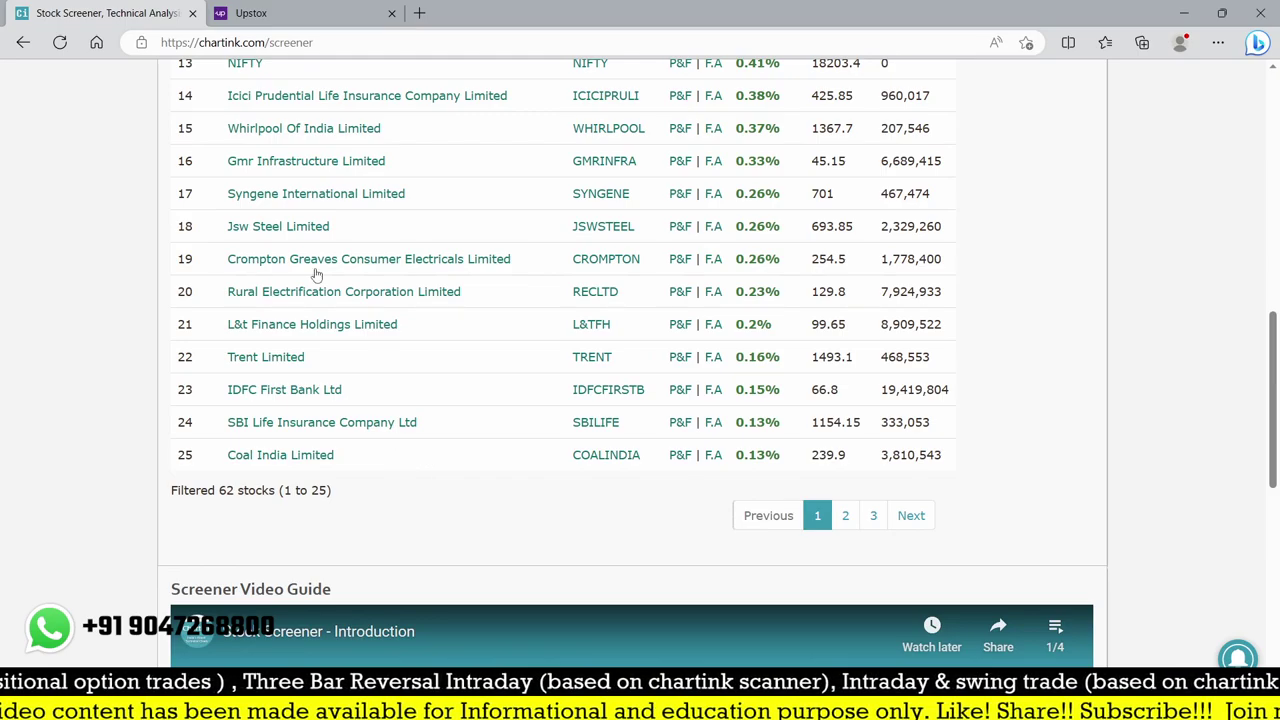
{"action": "left_click", "coordinate": [250, 13]}
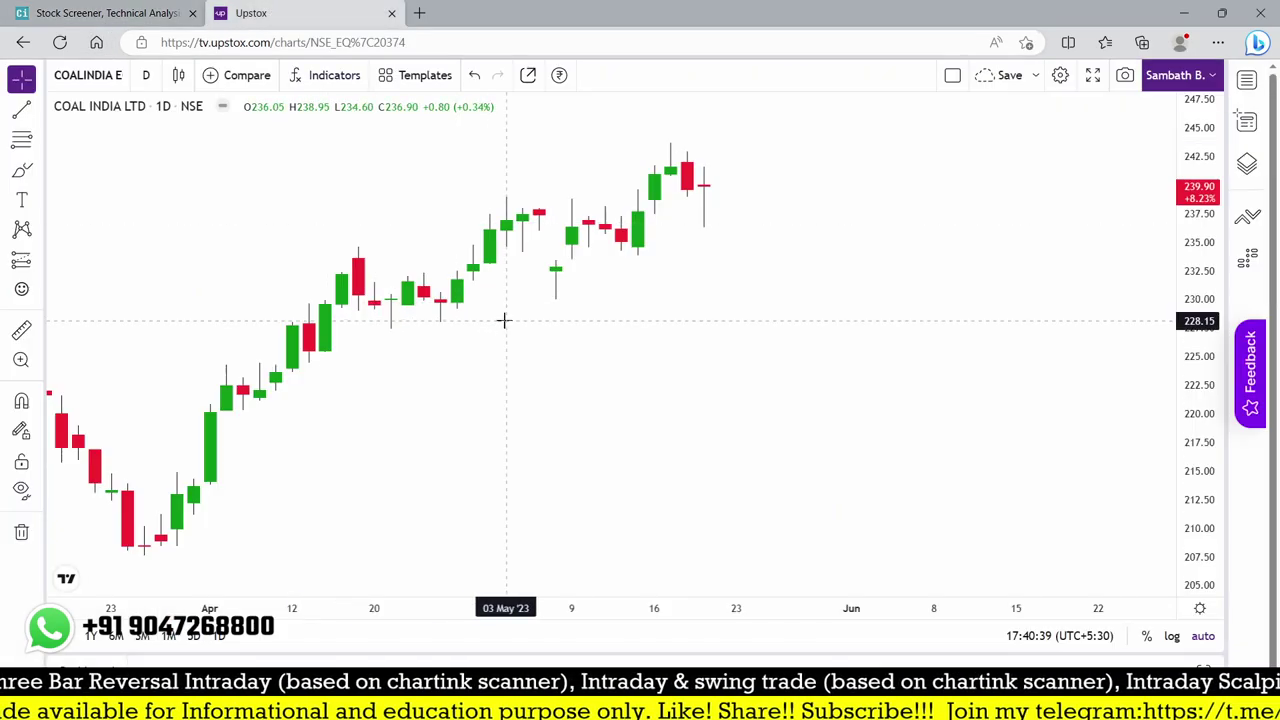
{"action": "type", "text": "IDFCF"}
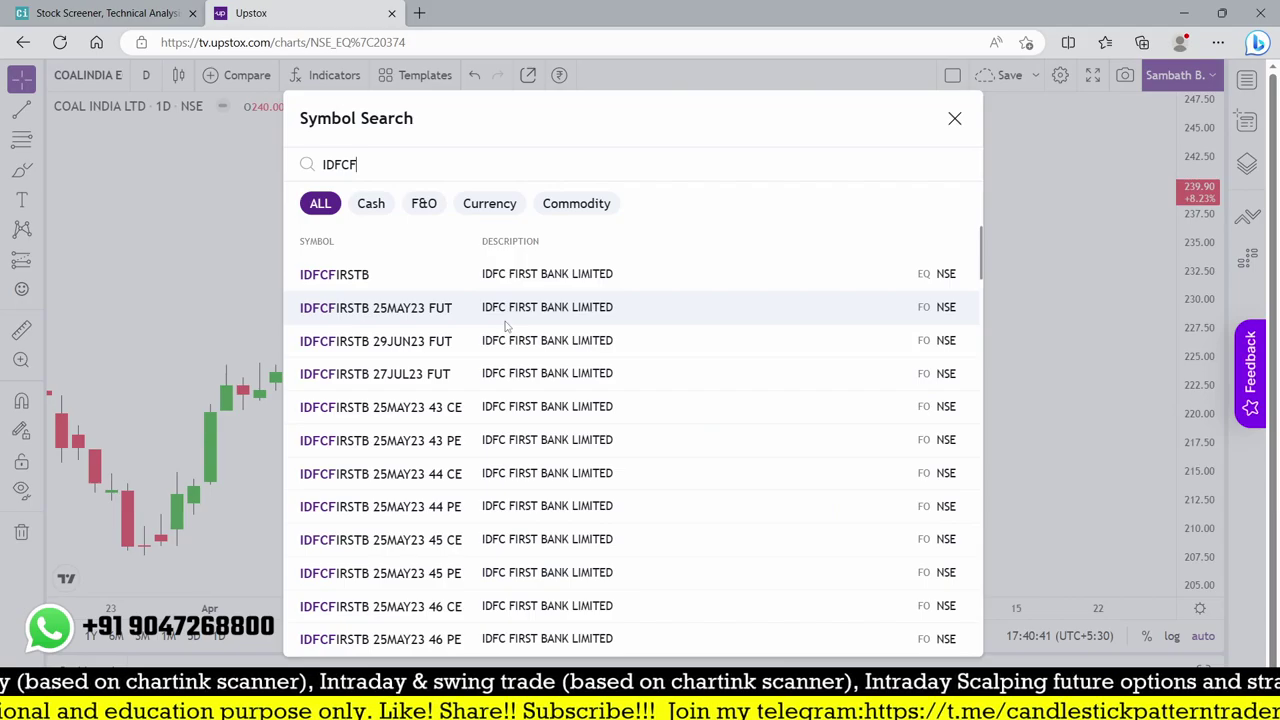
{"action": "type", "text": "IRSTB"}
{"action": "key", "text": "Return"}
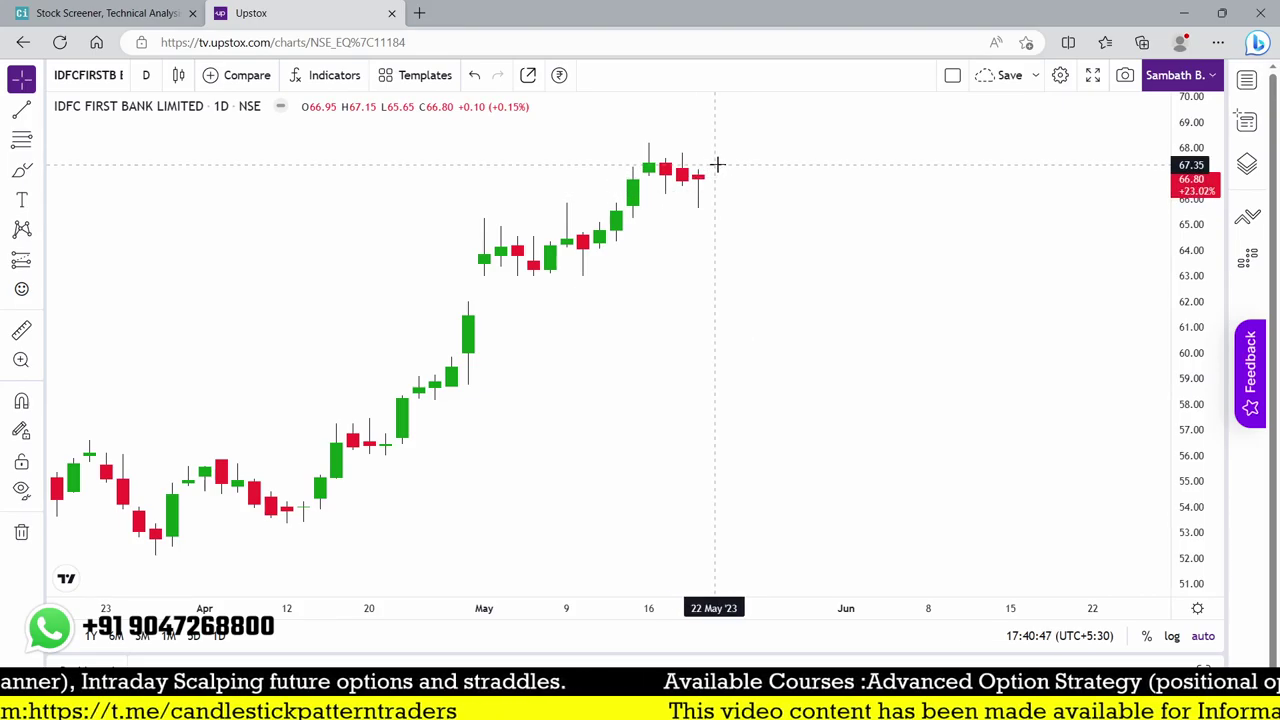
Return to the Chartink screener and add a filter requiring the latest Close to be Greater than the latest Open
{"action": "left_click", "coordinate": [108, 13]}
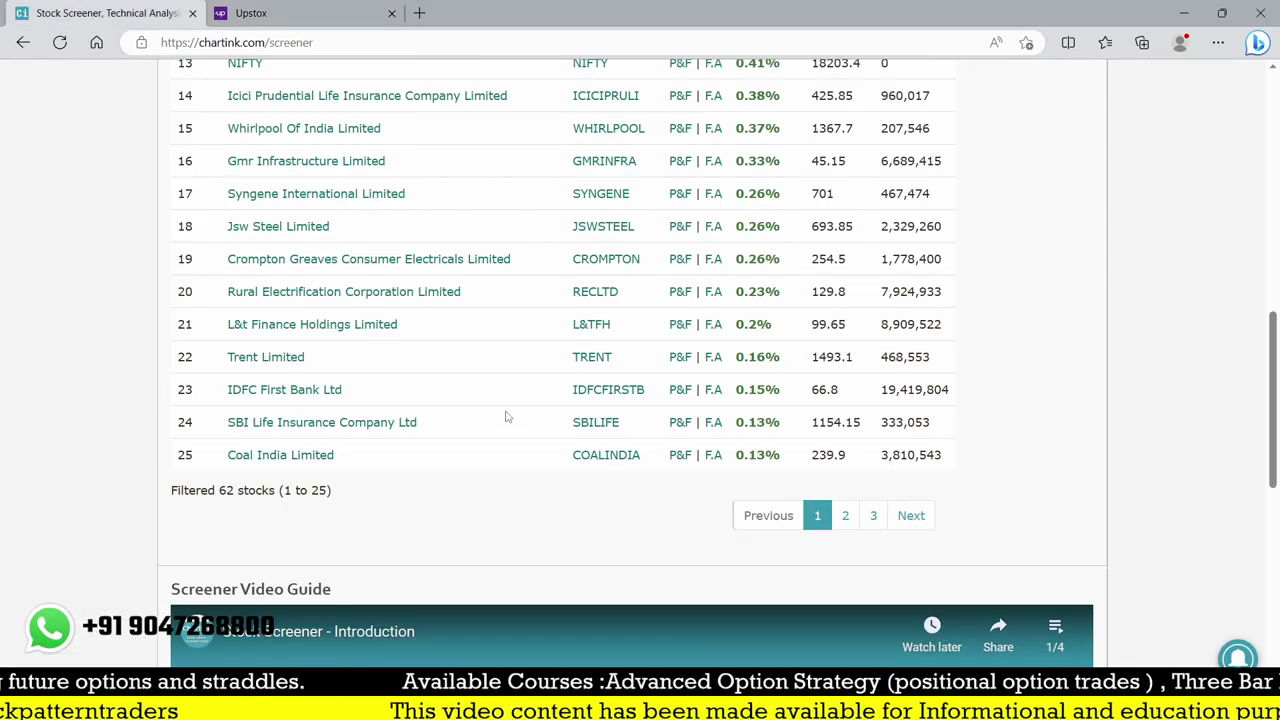
{"action": "scroll", "coordinate": [507, 417], "scroll_direction": "up", "scroll_amount": 9}
{"action": "left_click", "coordinate": [203, 352]}
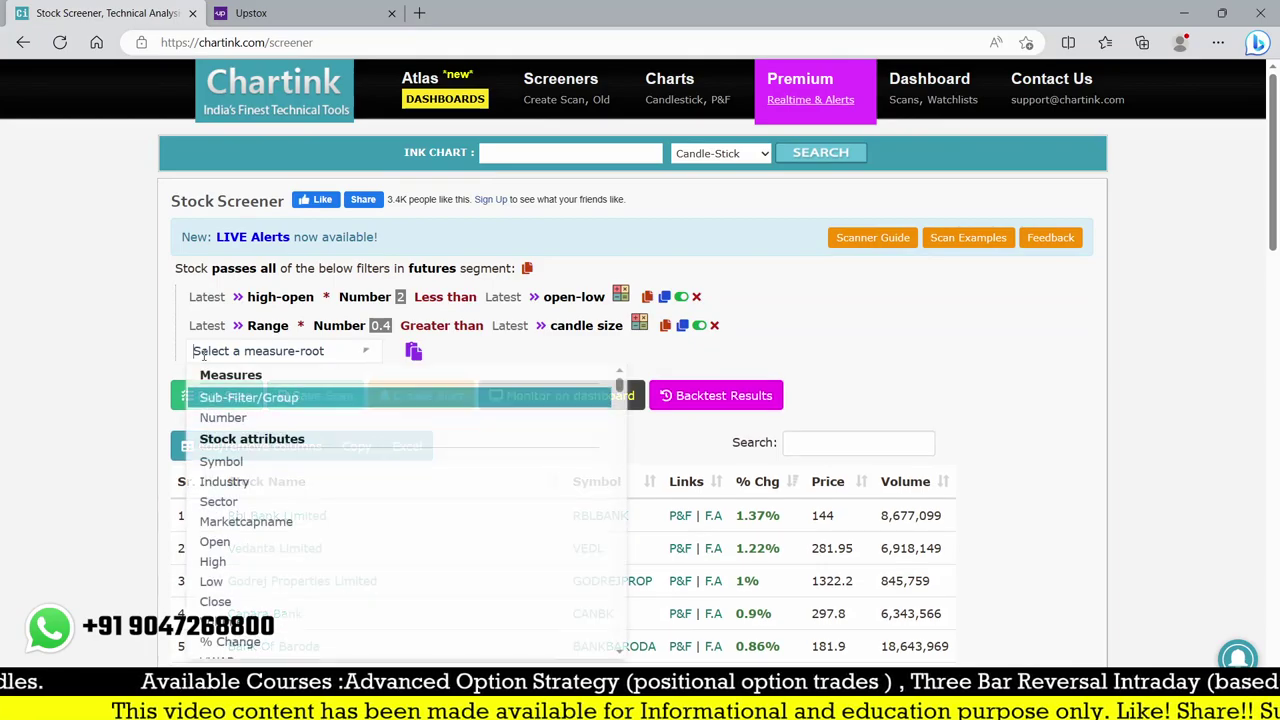
{"action": "type", "text": "CLOSE"}
{"action": "left_click", "coordinate": [216, 398]}
{"action": "type", "text": "GRE"}
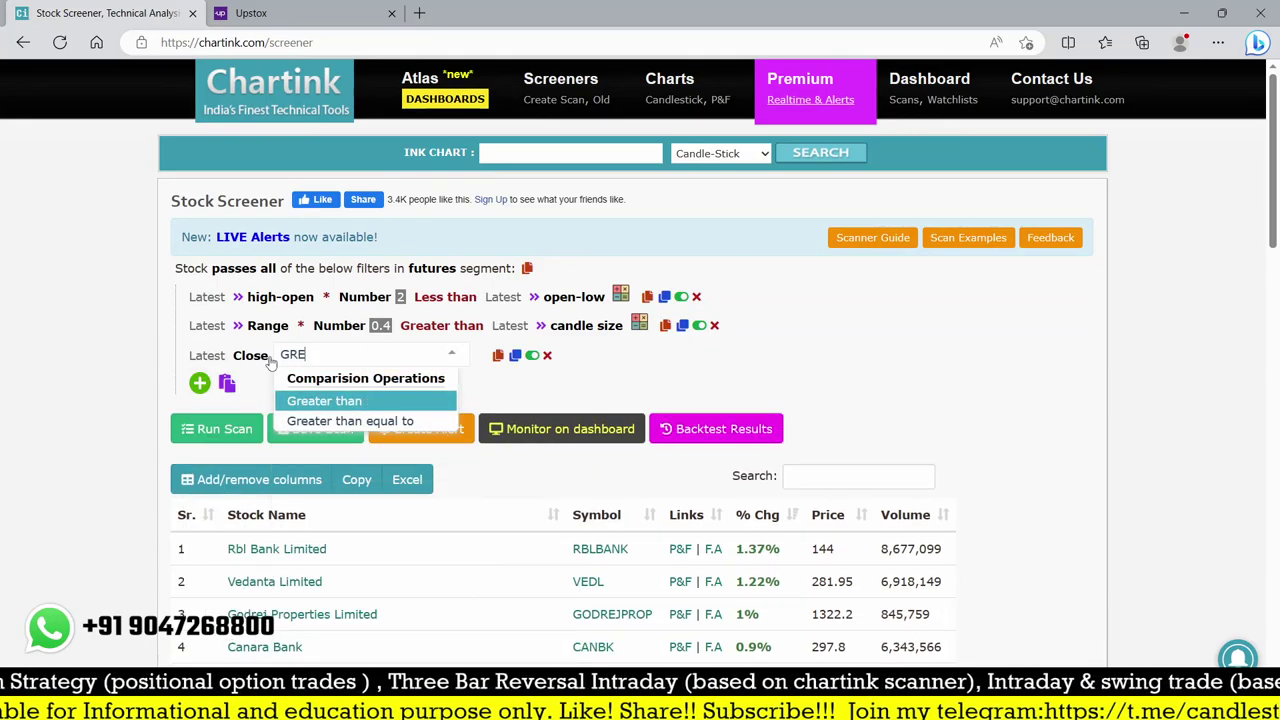
{"action": "left_click", "coordinate": [340, 420]}
{"action": "left_click", "coordinate": [340, 355]}
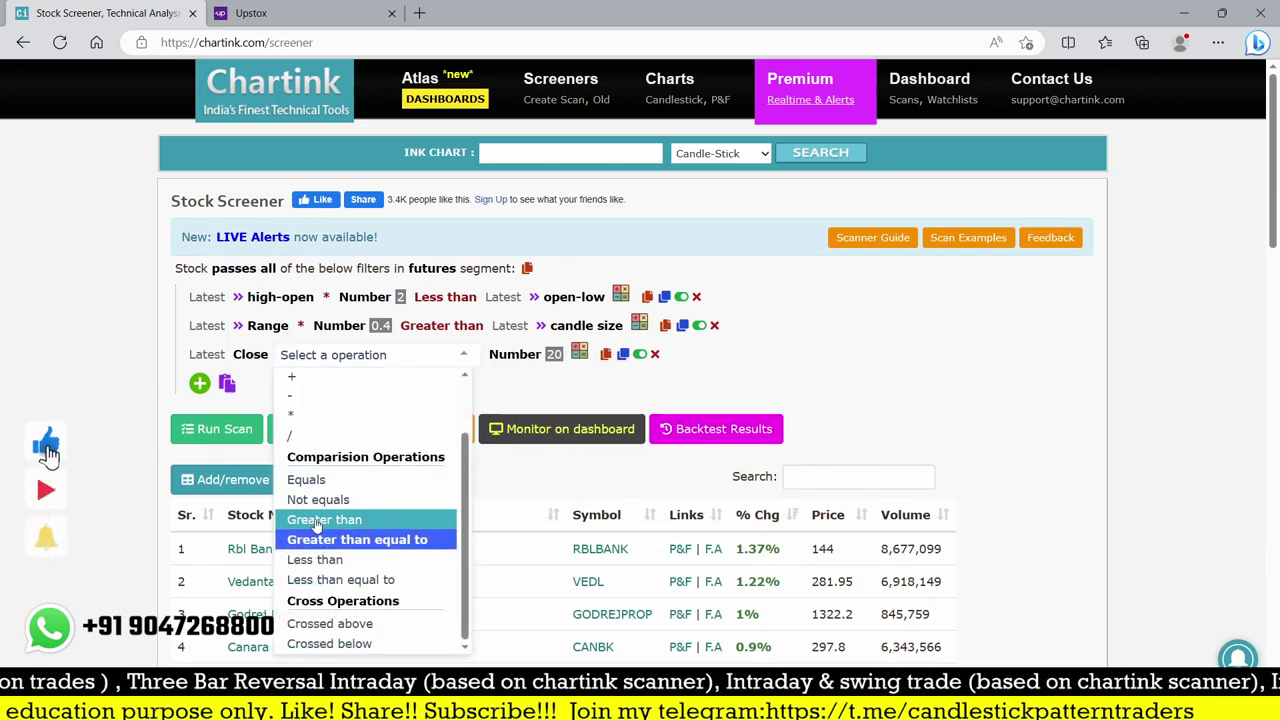
{"action": "left_click", "coordinate": [322, 520]}
{"action": "left_click", "coordinate": [405, 354]}
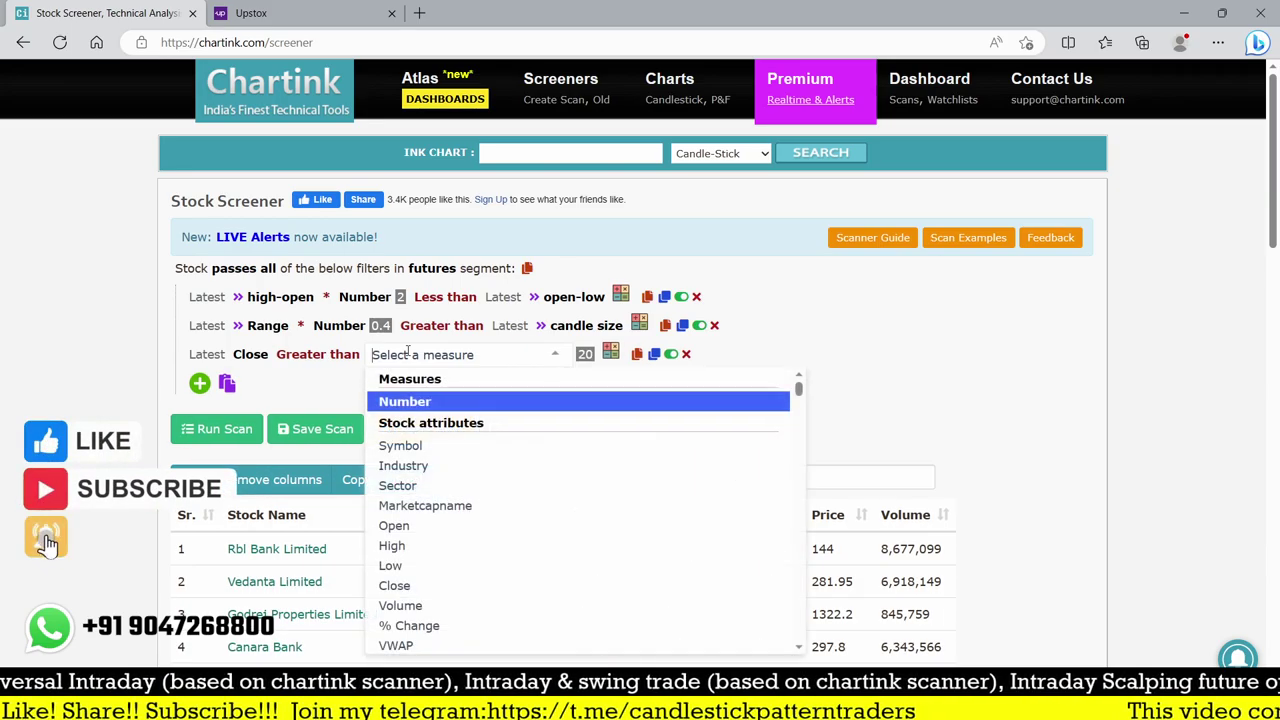
{"action": "type", "text": "OPEN"}
{"action": "left_click", "coordinate": [415, 402]}
Run the scan with the close-above-open condition and go to the end of the results list
{"action": "left_click", "coordinate": [217, 428]}
{"action": "scroll", "coordinate": [860, 460], "scroll_direction": "down", "scroll_amount": 9}
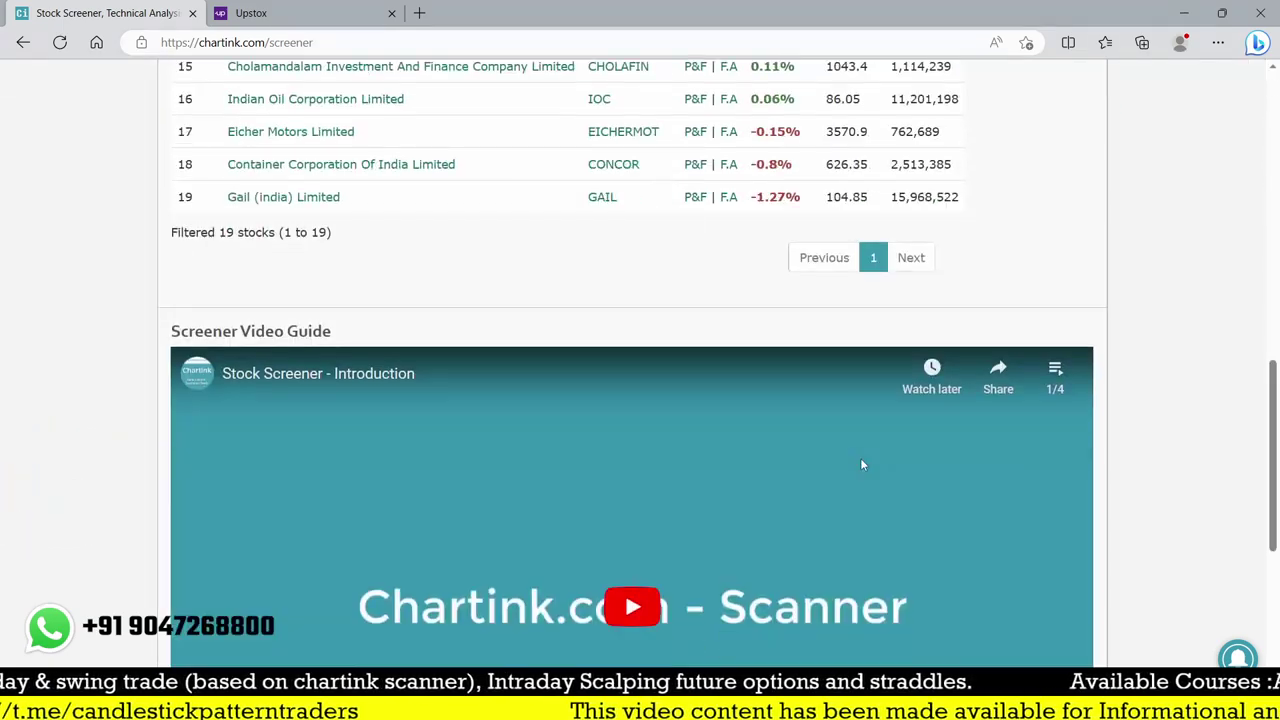
{"action": "scroll", "coordinate": [218, 450], "scroll_direction": "up", "scroll_amount": 2}
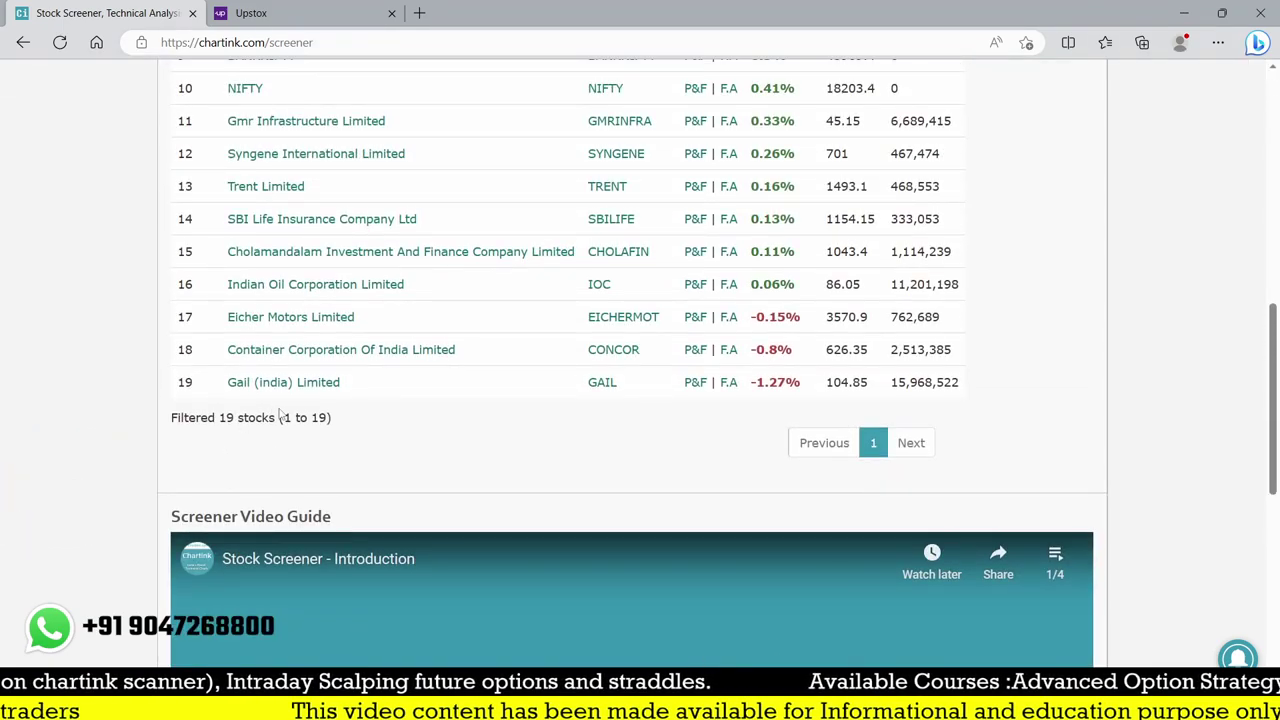
Switch to Upstox and load the GAIL equity chart
{"action": "left_click", "coordinate": [283, 8]}
{"action": "type", "text": "GAIL"}
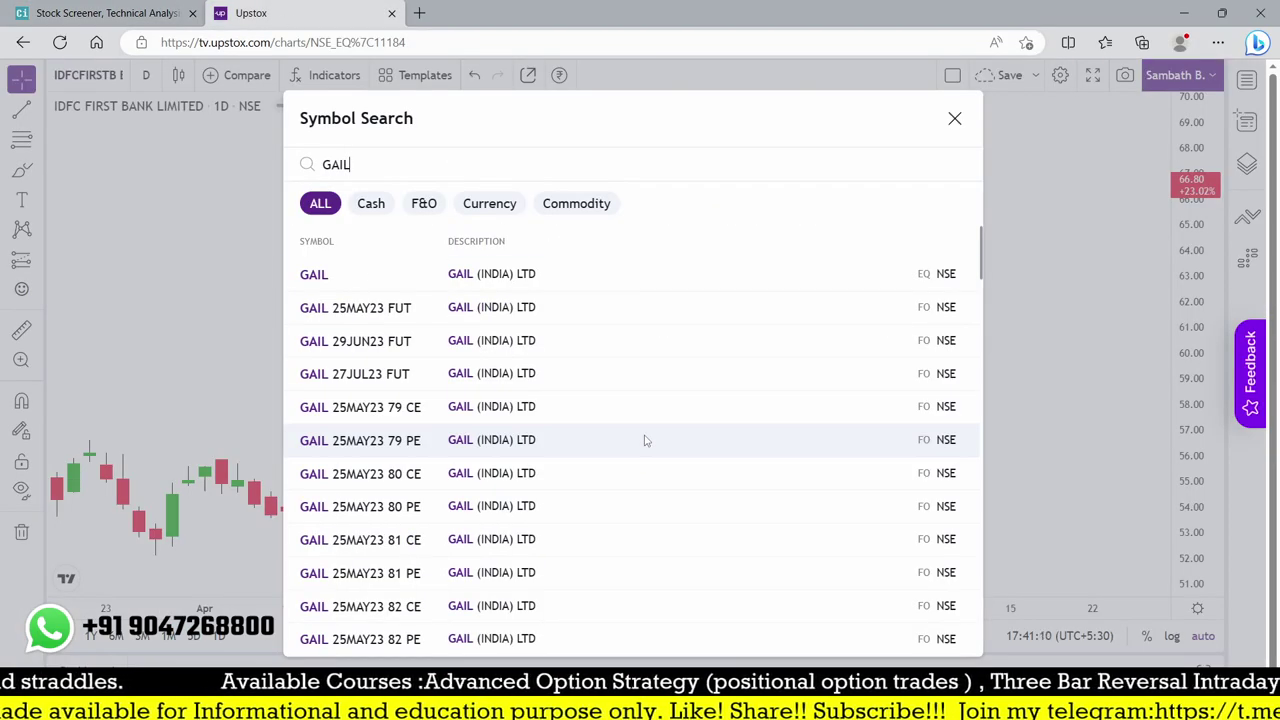
{"action": "key", "text": "Return"}
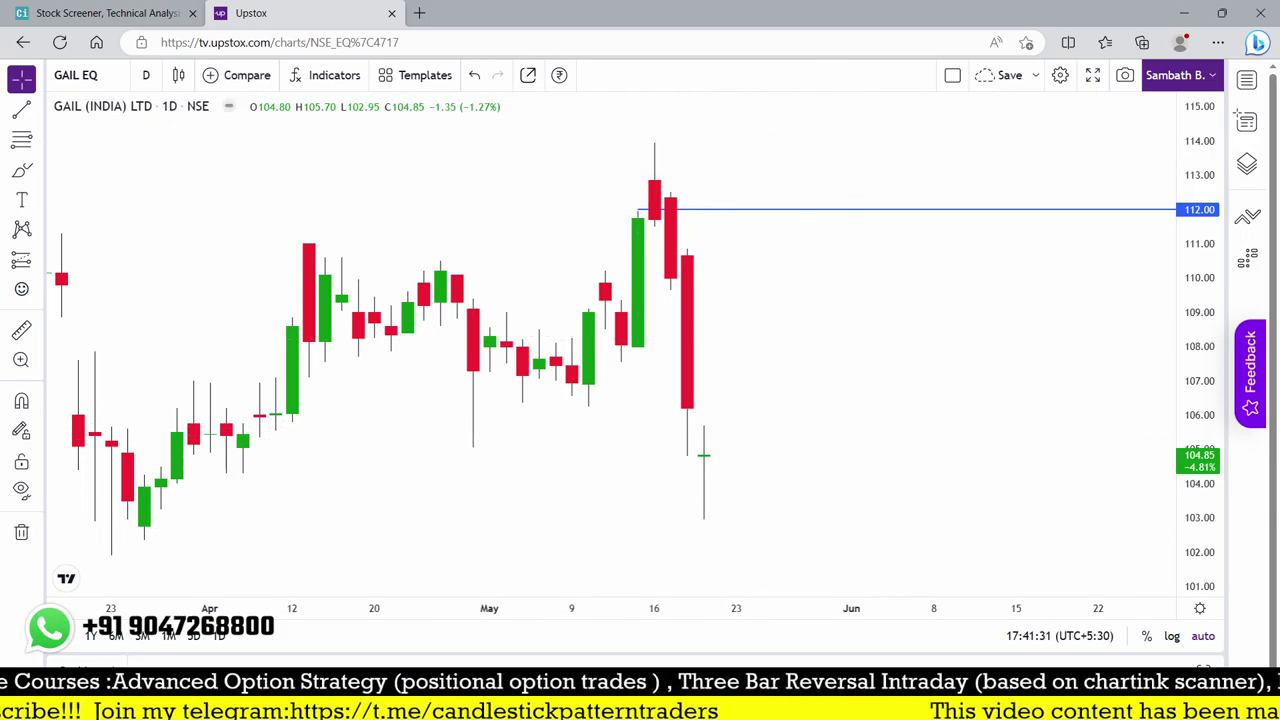
Review the filtered stocks in Chartink, checking back against the GAIL chart in Upstox
{"action": "key", "text": "ctrl+Tab"}
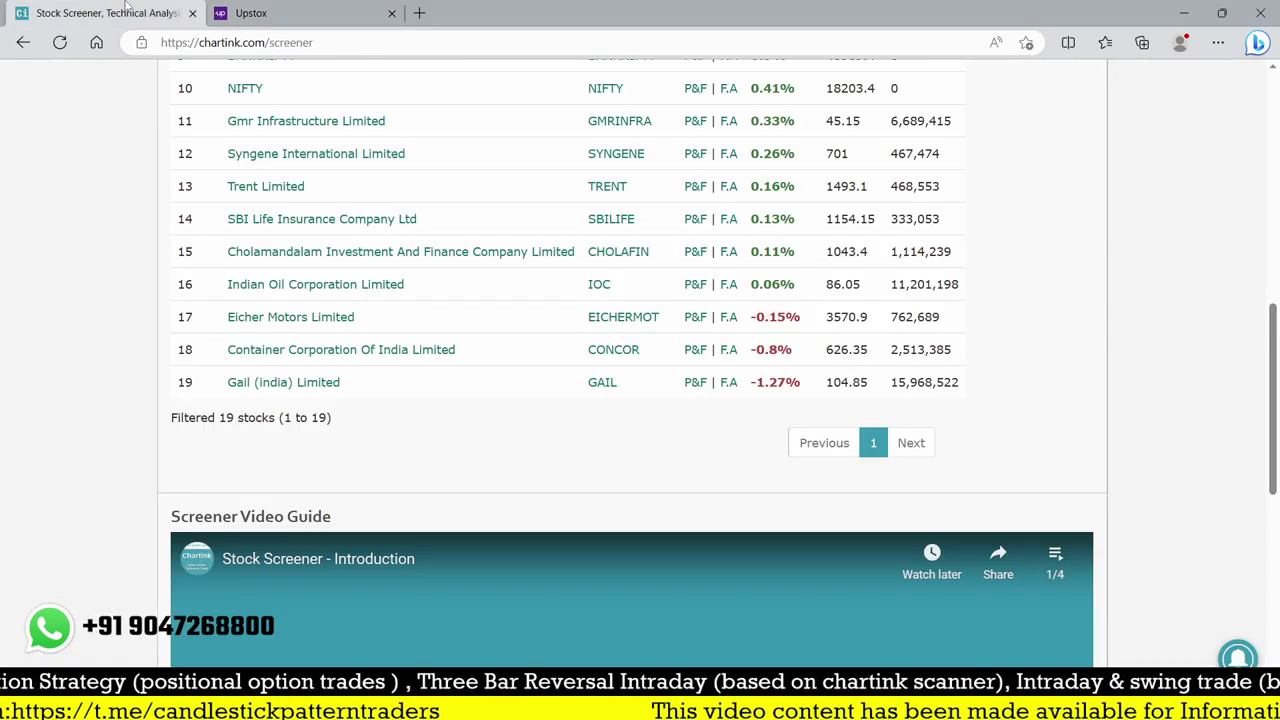
{"action": "scroll", "coordinate": [820, 430], "scroll_direction": "up", "scroll_amount": 5}
{"action": "scroll", "coordinate": [820, 430], "scroll_direction": "down", "scroll_amount": 3}
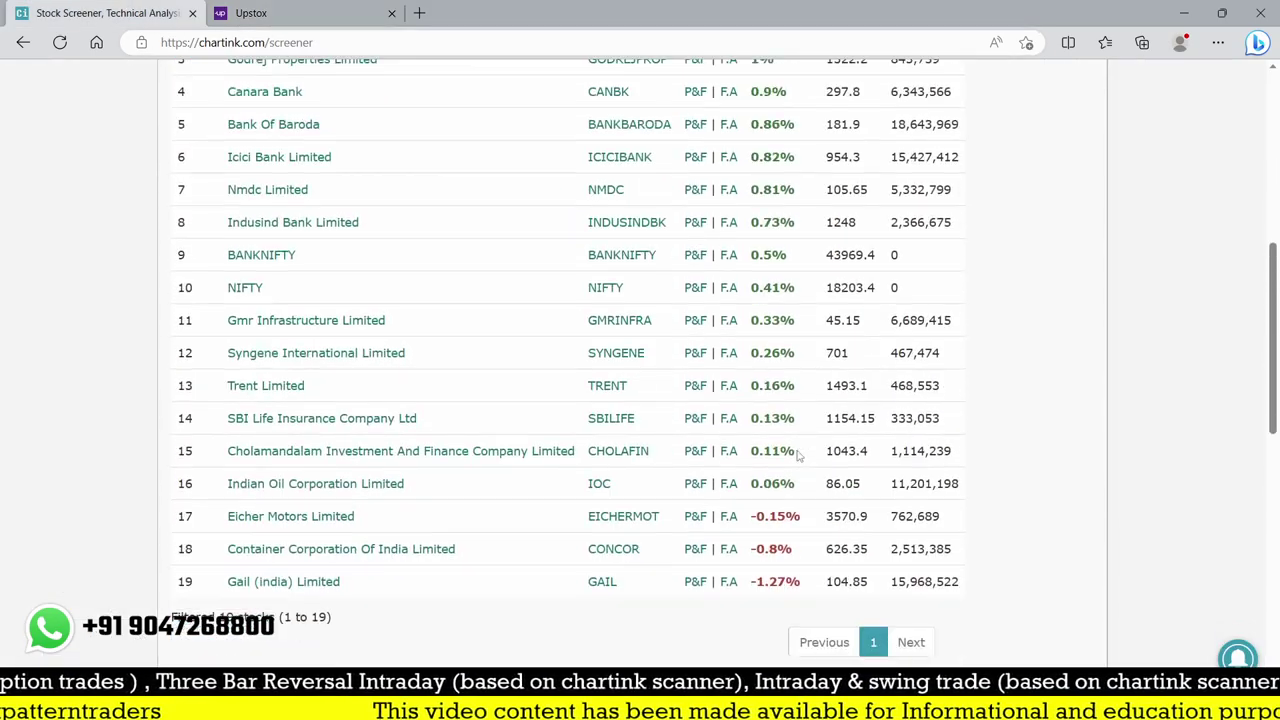
{"action": "left_click", "coordinate": [278, 10]}
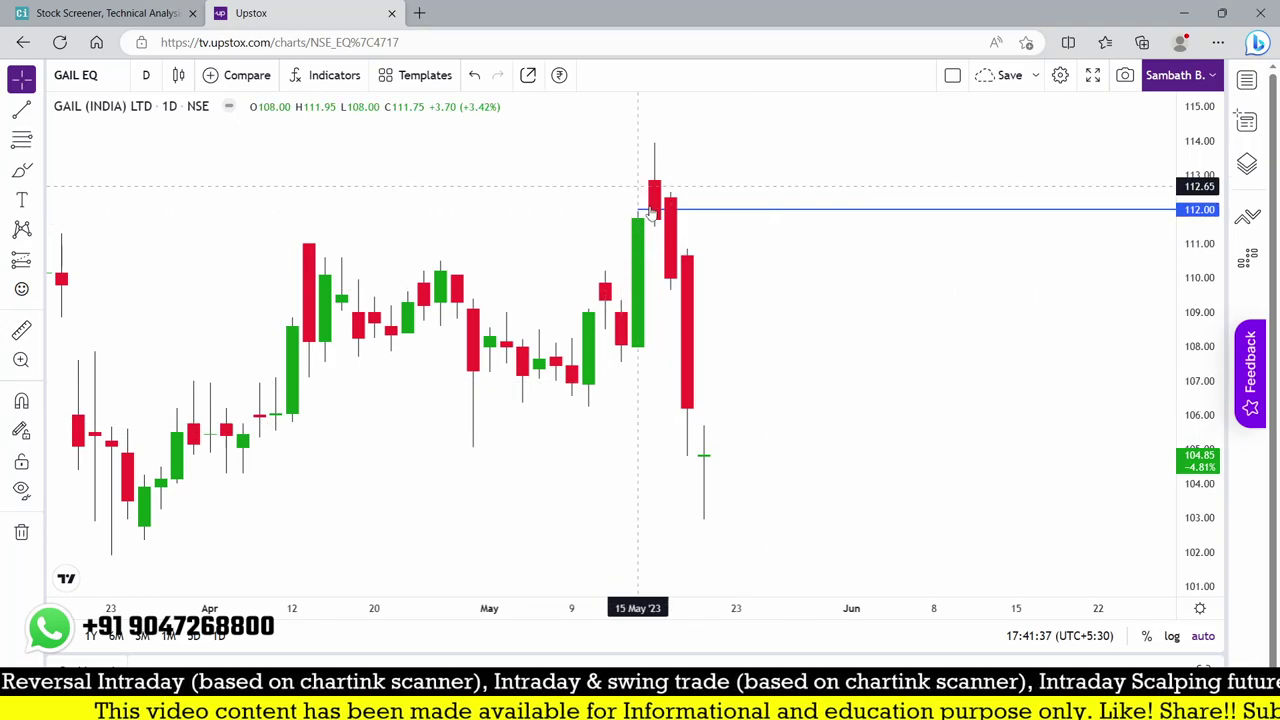
{"action": "left_click", "coordinate": [120, 8]}
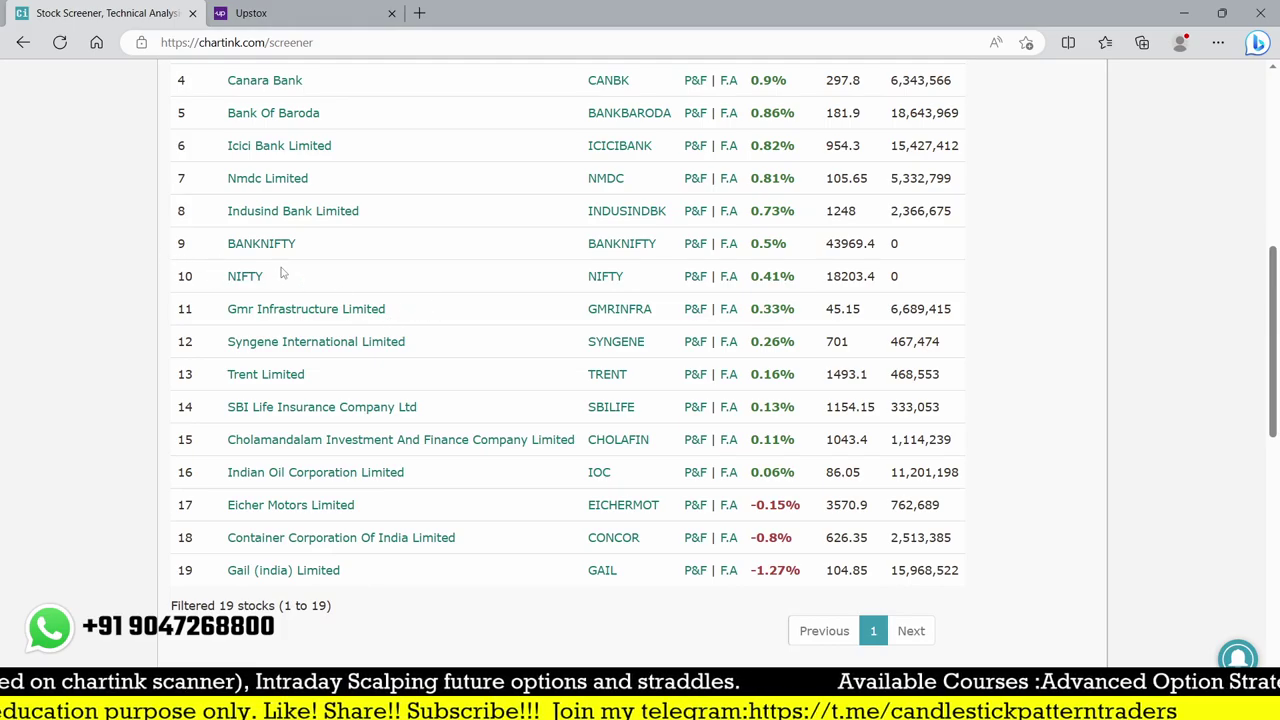
Load the Nifty 50 index chart in Upstox, followed by the Nifty Bank index chart
{"action": "left_click", "coordinate": [275, 12]}
{"action": "type", "text": "NIFTY"}
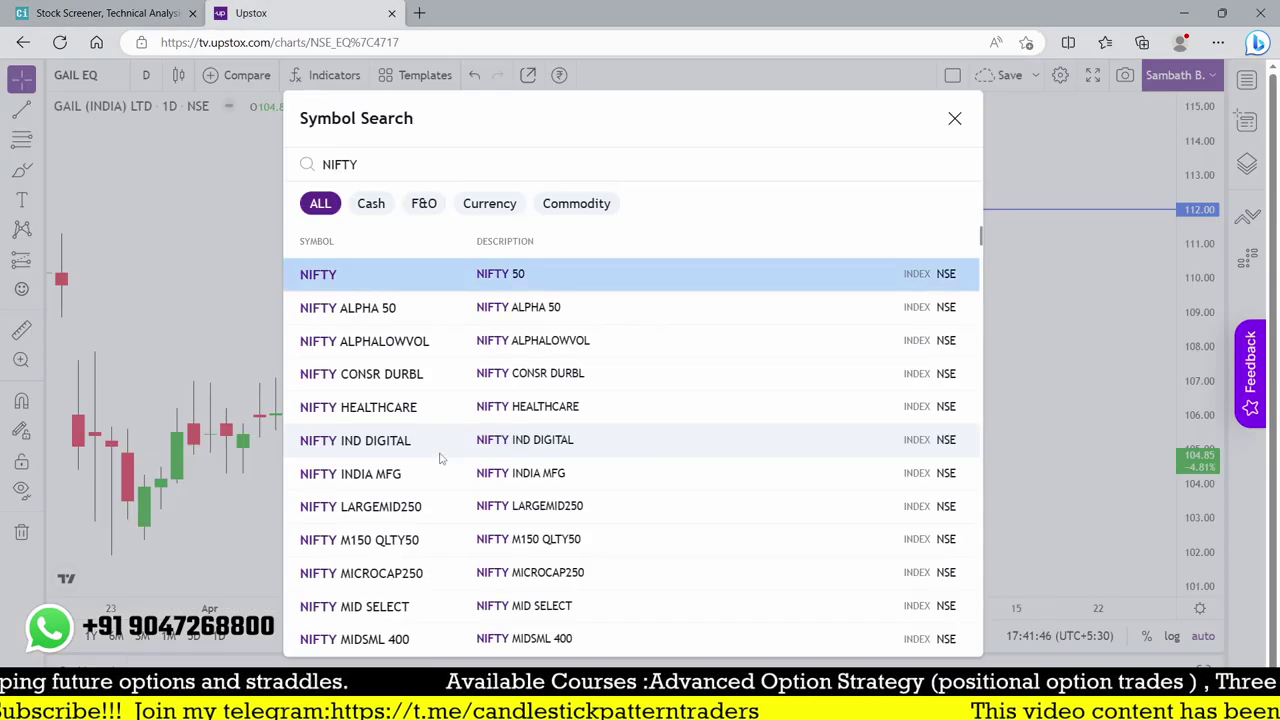
{"action": "key", "text": "Return"}
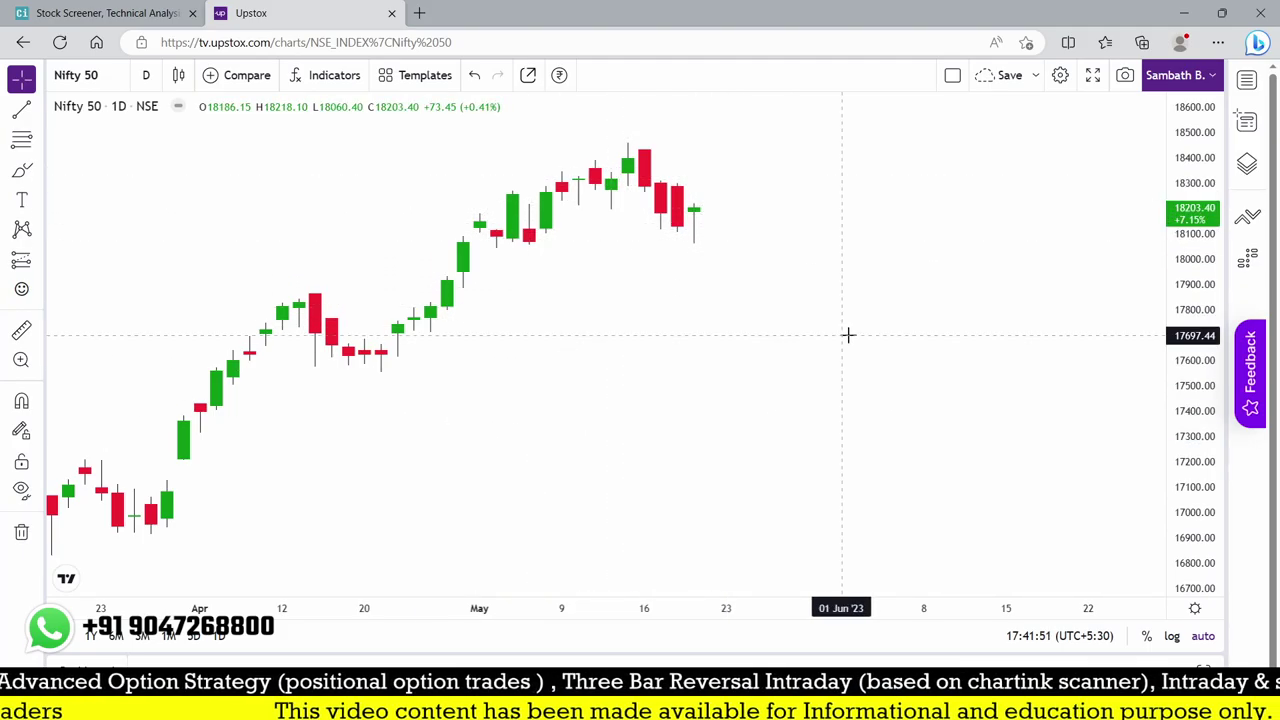
{"action": "type", "text": "BANKNIFTY"}
{"action": "key", "text": "Return"}
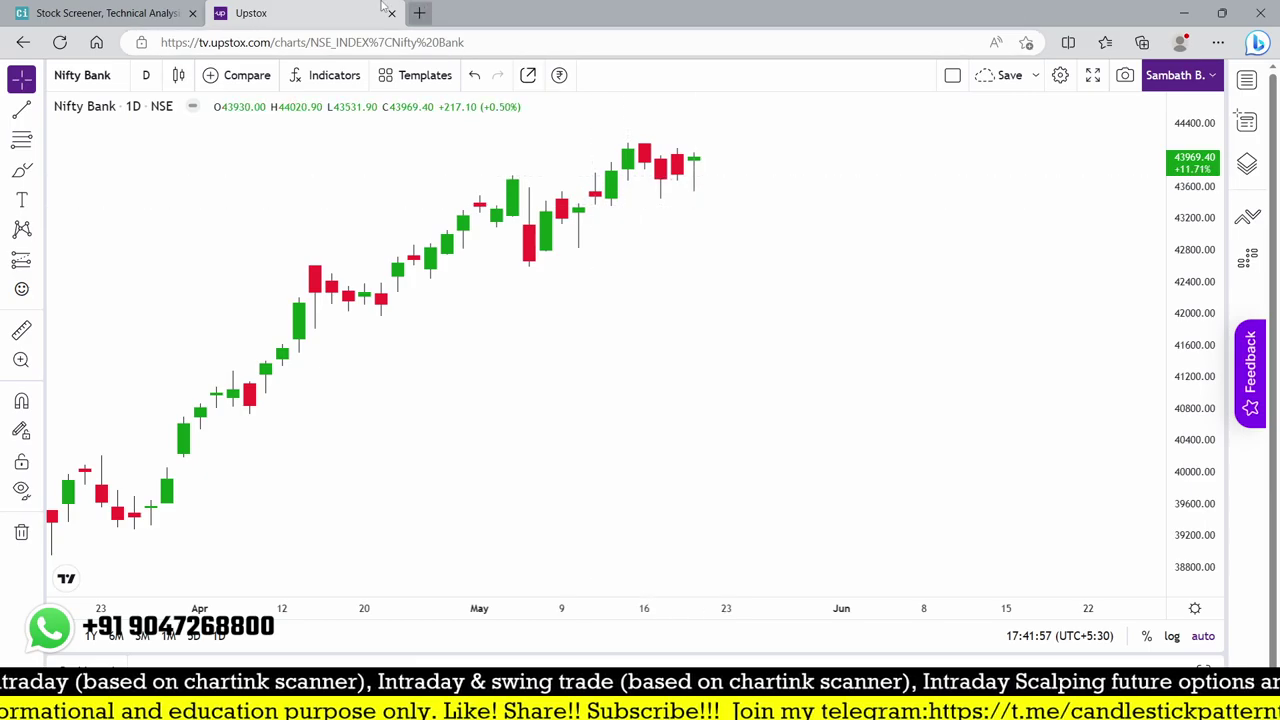
Return to Chartink and review the three scan conditions together with the full list of matching stocks
{"action": "left_click", "coordinate": [110, 13]}
{"action": "scroll", "coordinate": [648, 426], "scroll_direction": "up", "scroll_amount": 1}
{"action": "scroll", "coordinate": [648, 426], "scroll_direction": "up", "scroll_amount": 3}
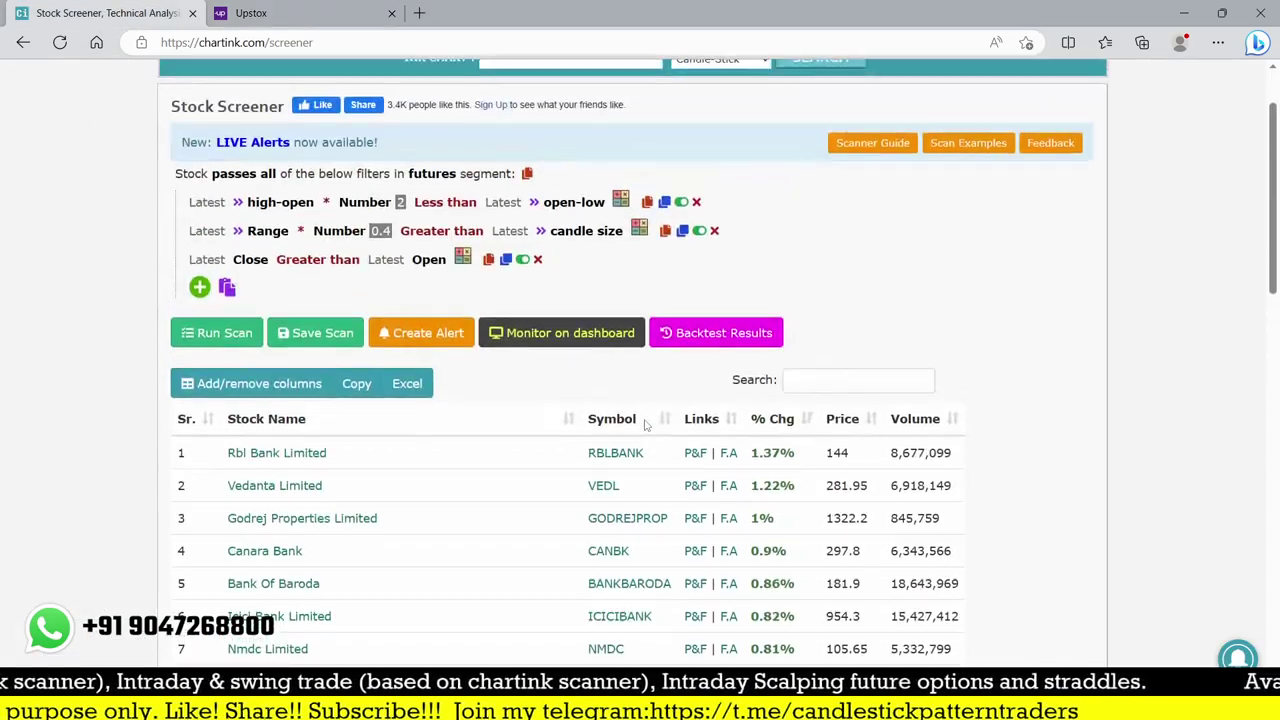
{"action": "scroll", "coordinate": [630, 435], "scroll_direction": "down", "scroll_amount": 3}
{"action": "scroll", "coordinate": [615, 443], "scroll_direction": "down", "scroll_amount": 3}
{"action": "scroll", "coordinate": [612, 445], "scroll_direction": "up", "scroll_amount": 7}
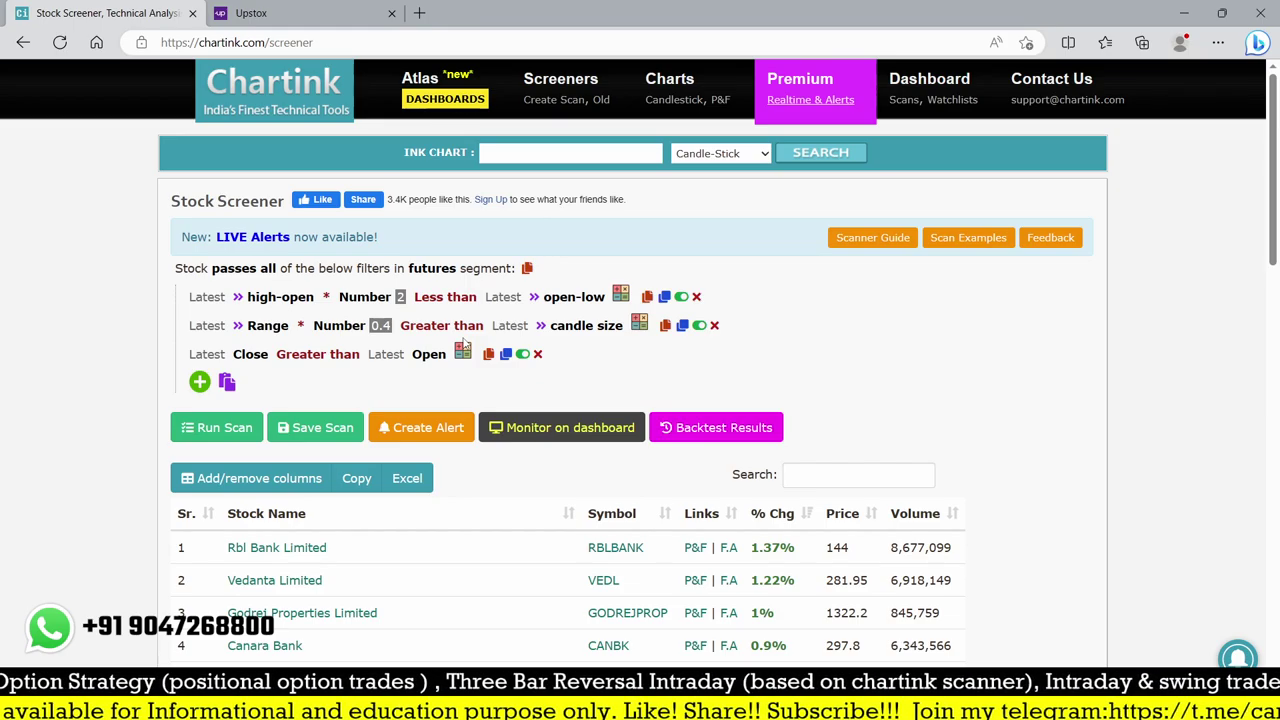
{"action": "scroll", "coordinate": [963, 533], "scroll_direction": "down", "scroll_amount": 4}
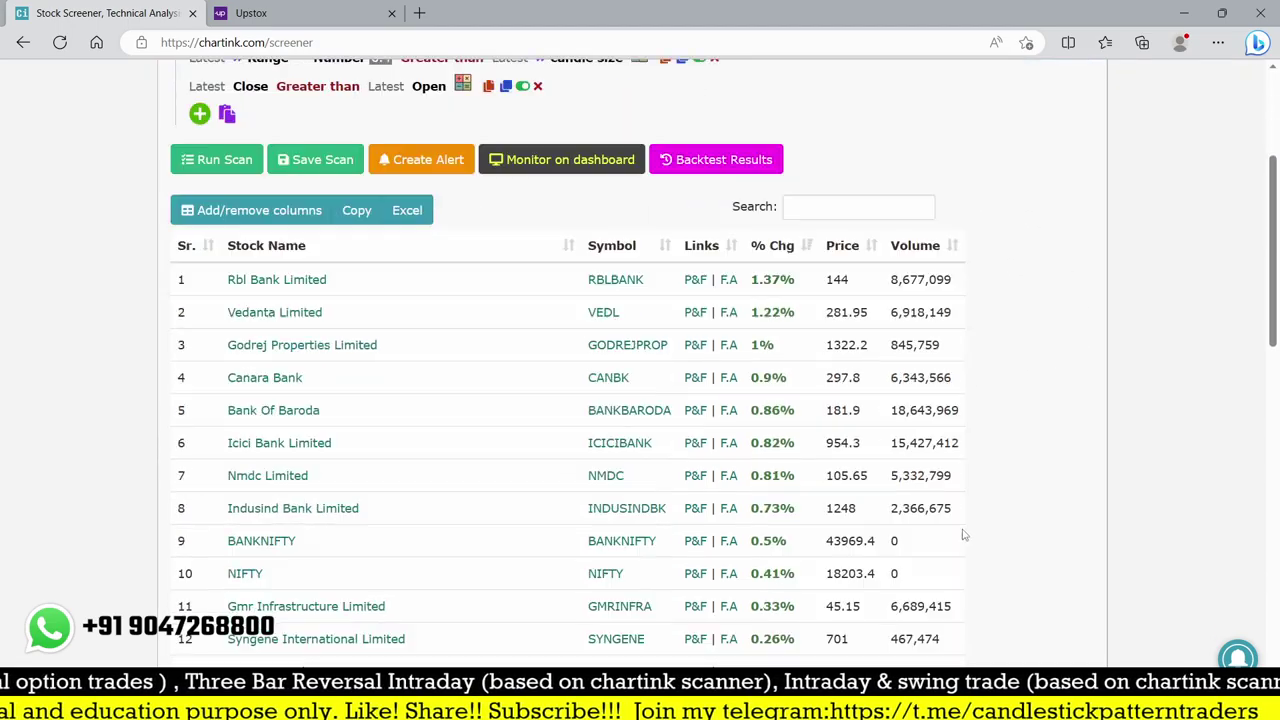
{"action": "scroll", "coordinate": [963, 535], "scroll_direction": "down", "scroll_amount": 2}
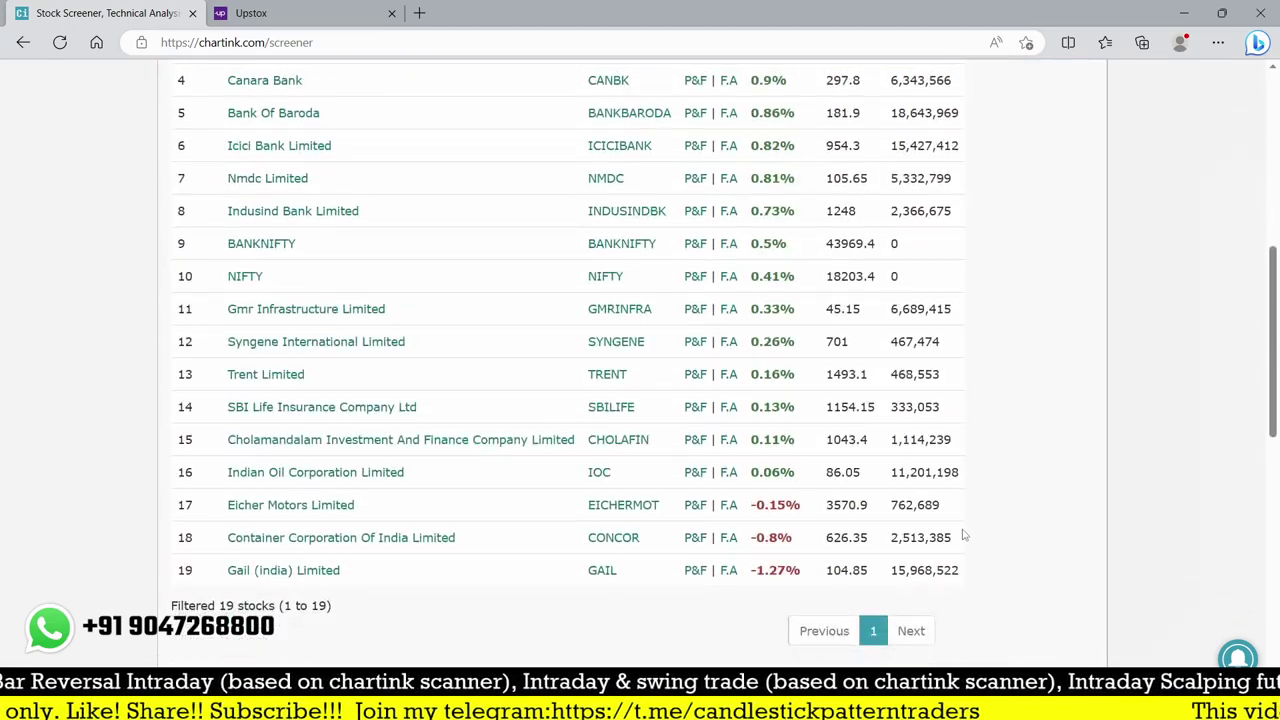
{"action": "scroll", "coordinate": [963, 536], "scroll_direction": "up", "scroll_amount": 6}
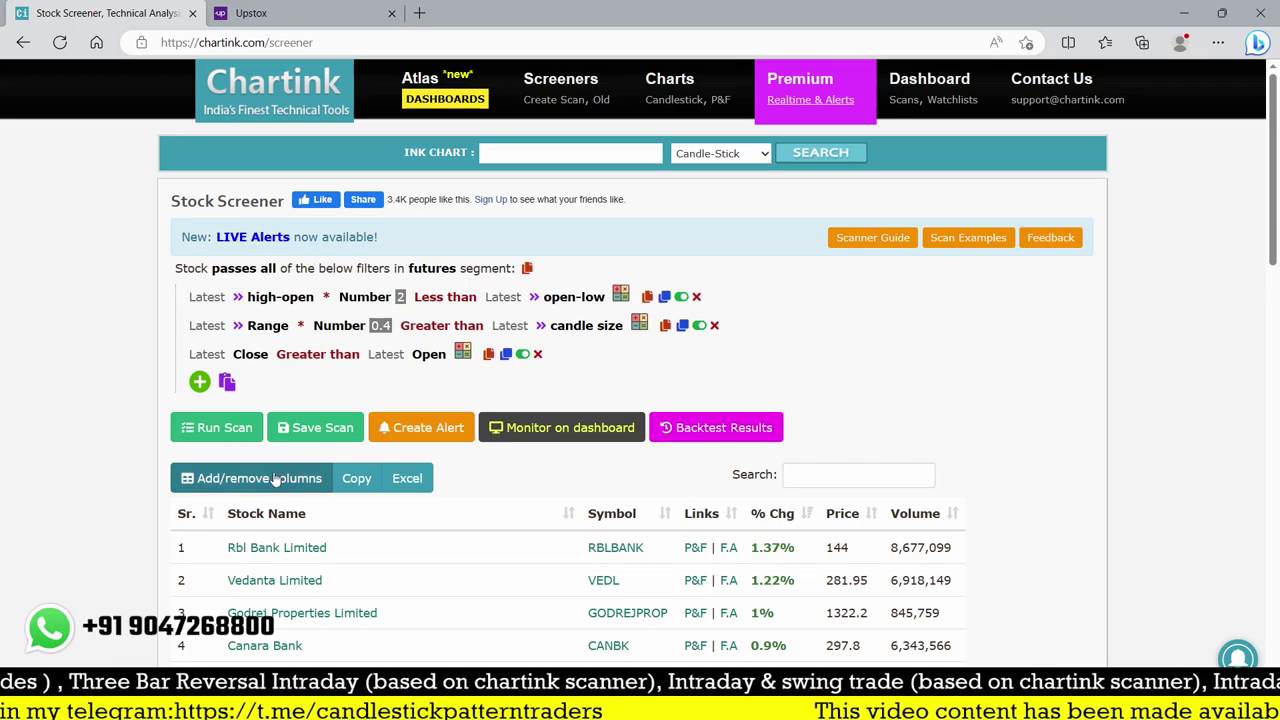
Add a fourth filter condition with the latest Low as its measure and Less than as its comparison
{"action": "left_click", "coordinate": [198, 384]}
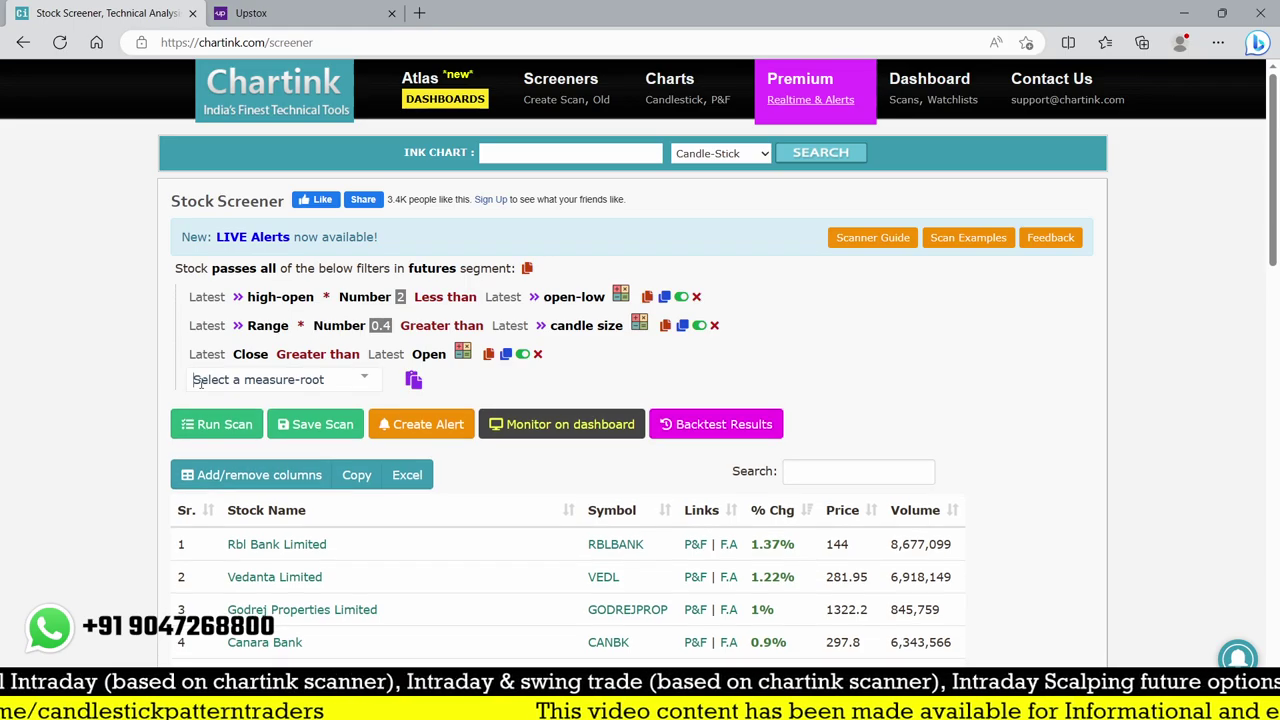
{"action": "type", "text": "Low"}
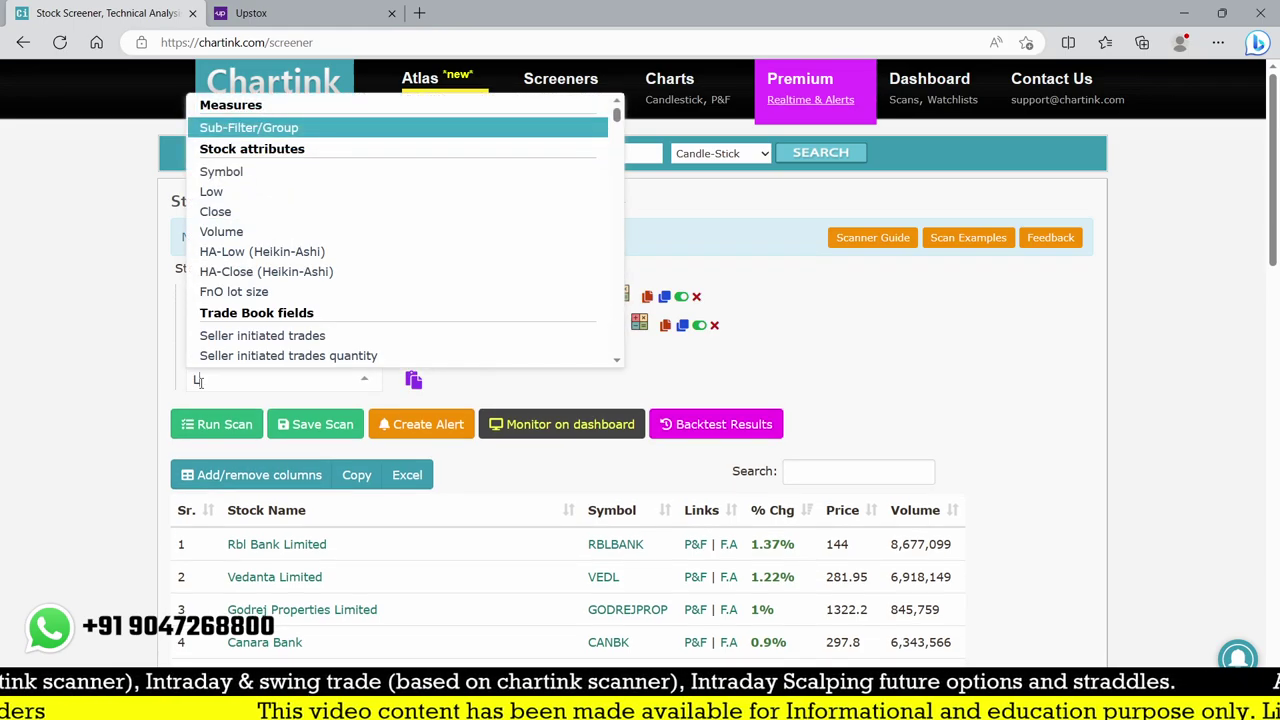
{"action": "key", "text": "Down"}
{"action": "key", "text": "Up"}
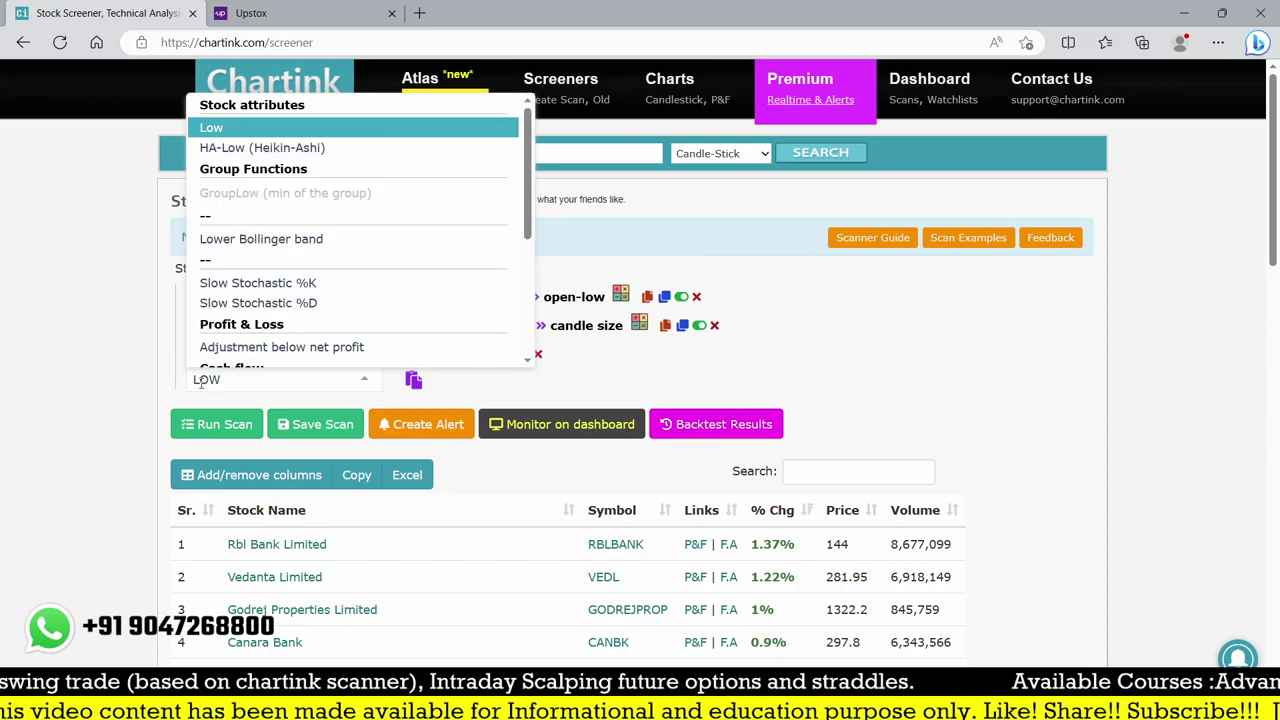
{"action": "key", "text": "Return"}
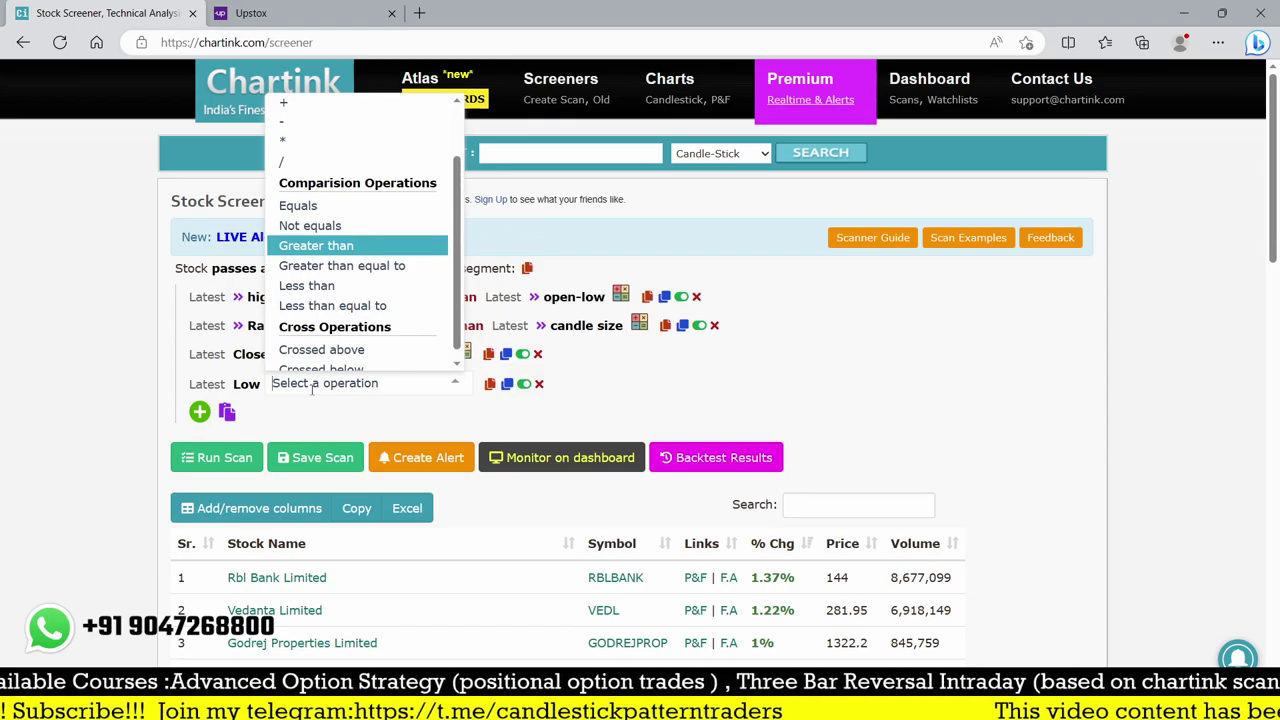
{"action": "type", "text": "LE"}
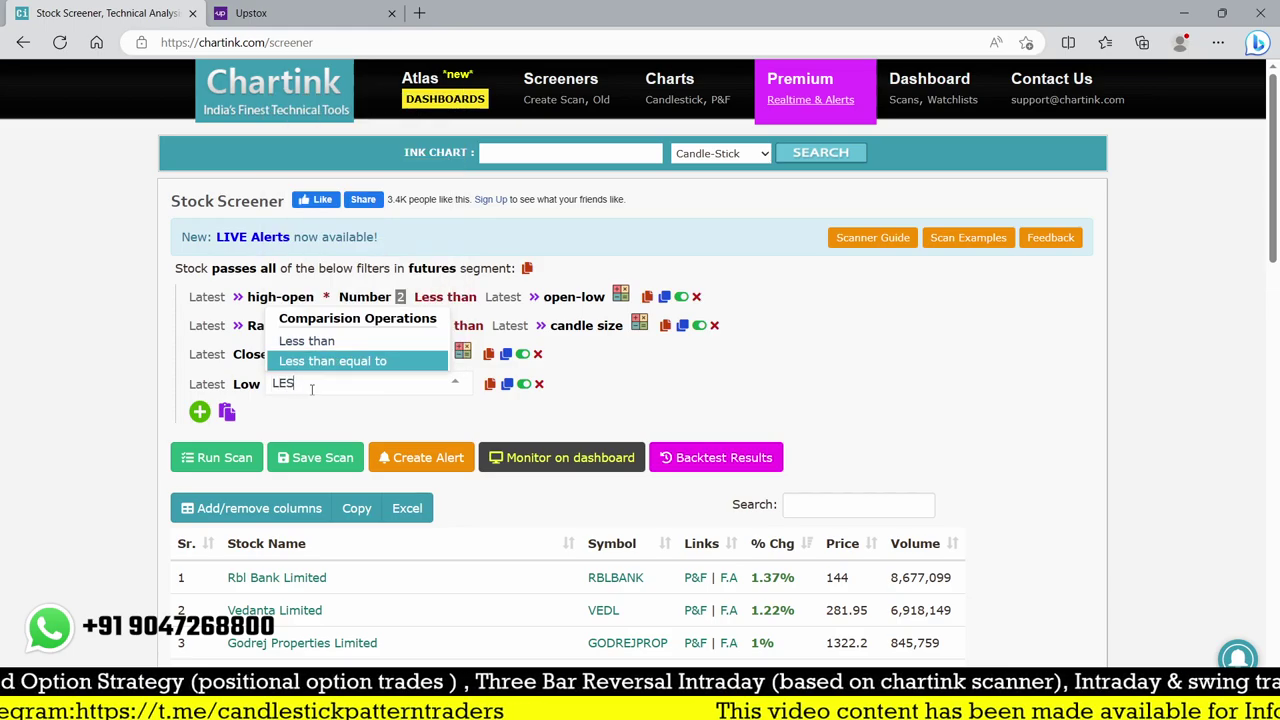
{"action": "type", "text": "S"}
{"action": "left_click", "coordinate": [335, 341]}
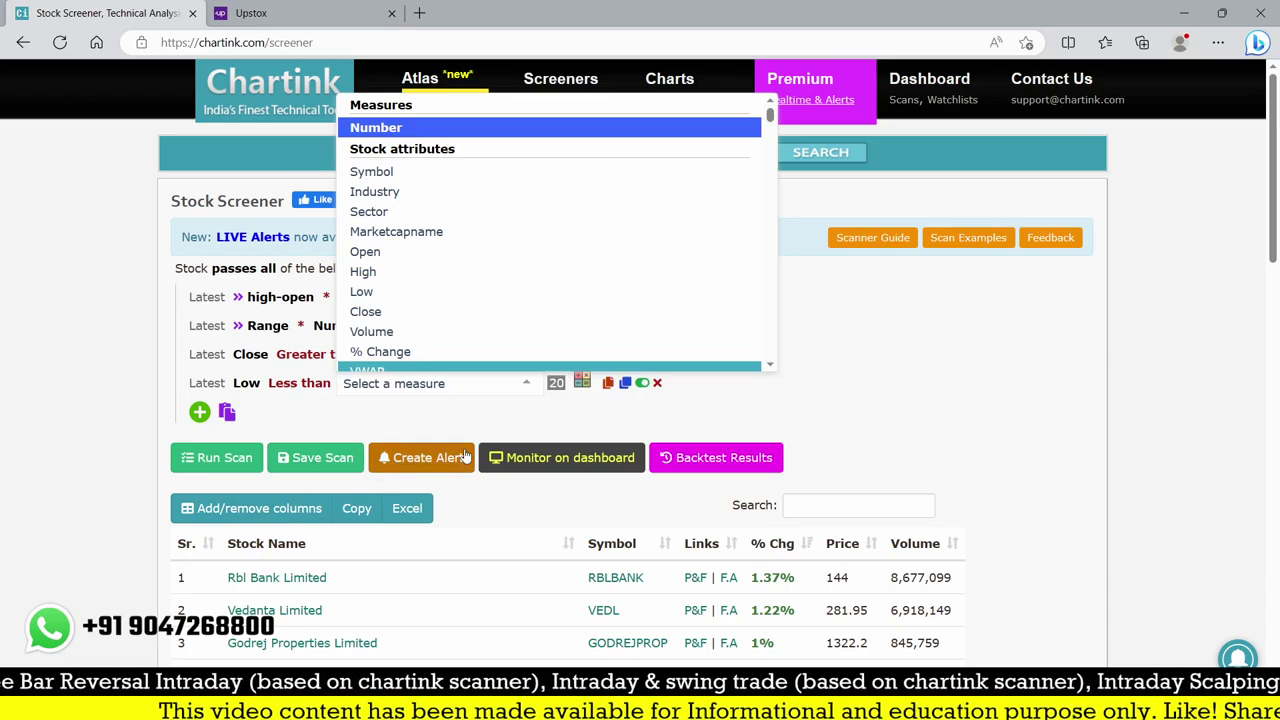
Set the comparison measure of the Low condition to the Min(duration, value) function
{"action": "type", "text": "MIN"}
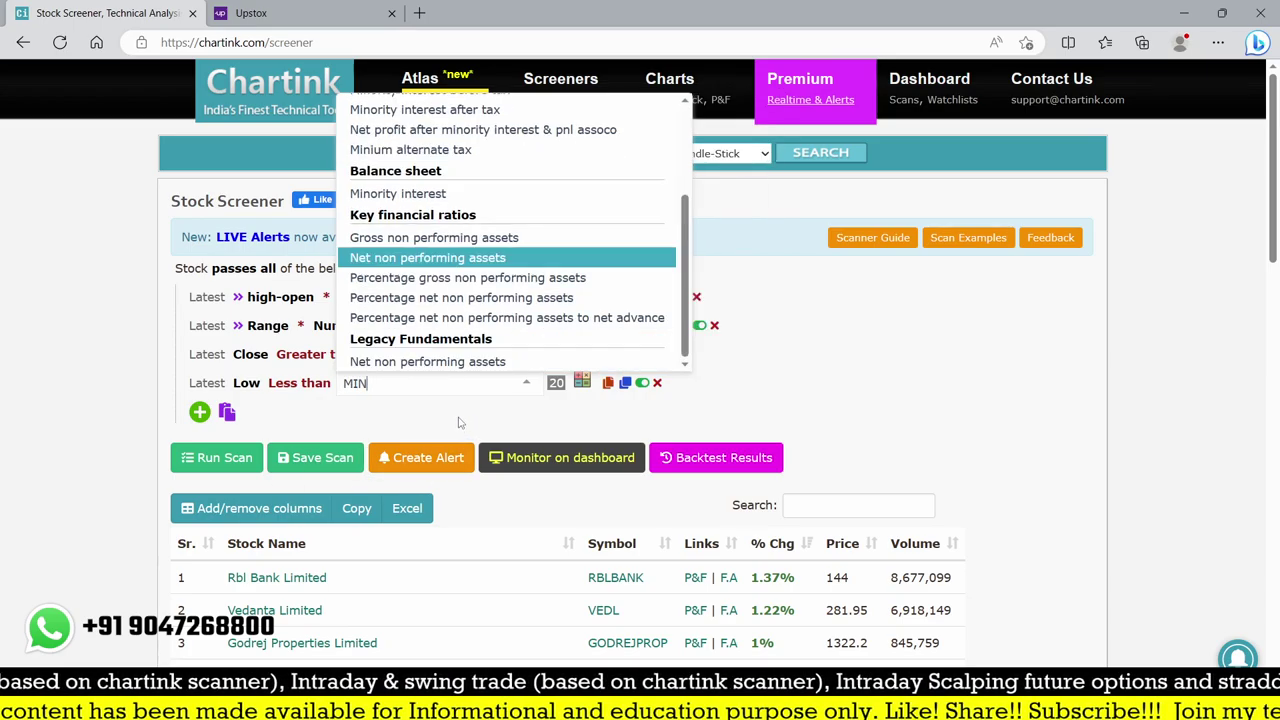
{"action": "scroll", "coordinate": [432, 243], "scroll_direction": "up", "scroll_amount": 3}
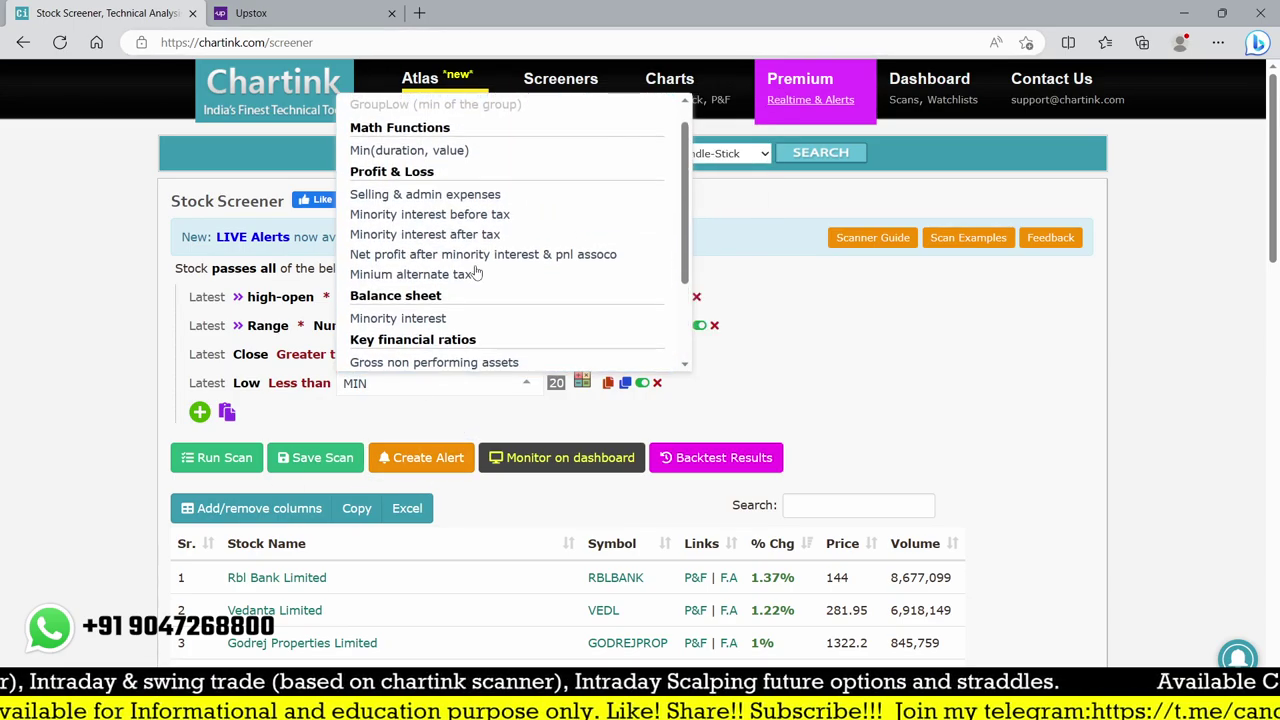
{"action": "left_click", "coordinate": [421, 152]}
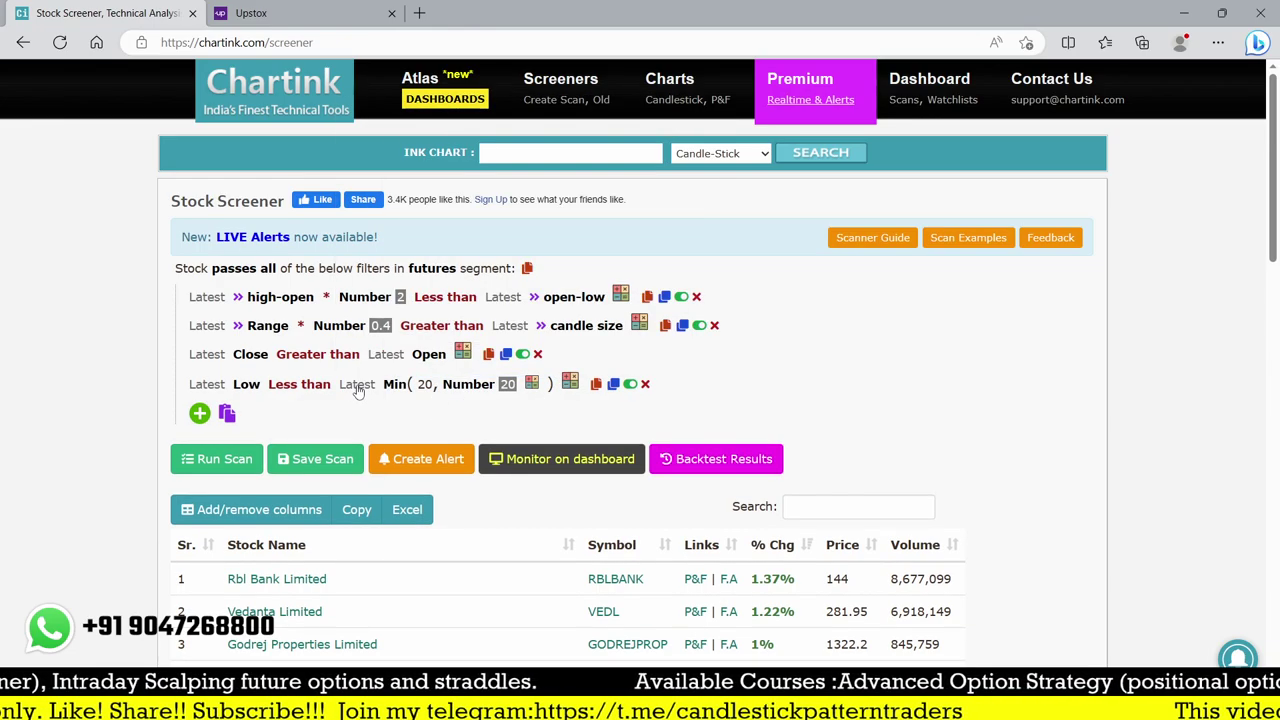
Complete the fourth filter's comparison as the 1 day ago Min of the latest Low over 20 days
{"action": "left_click", "coordinate": [358, 386]}
{"action": "left_click", "coordinate": [385, 157]}
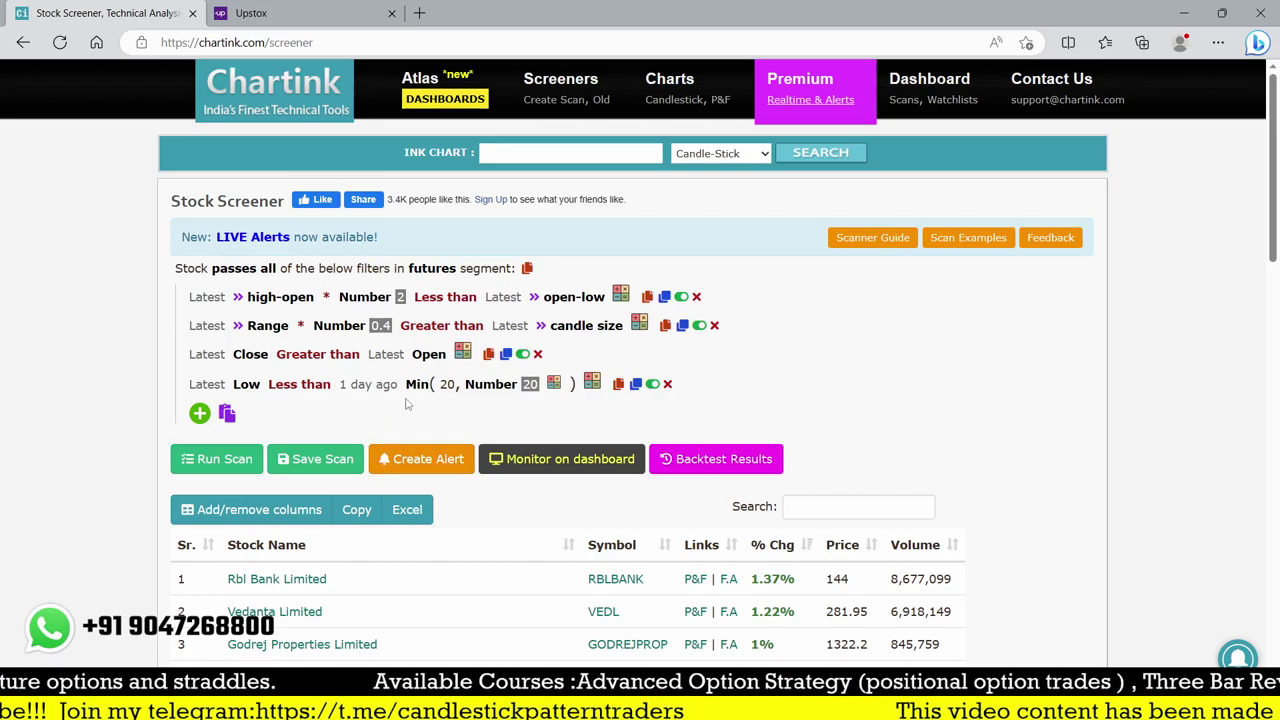
{"action": "left_click", "coordinate": [478, 385]}
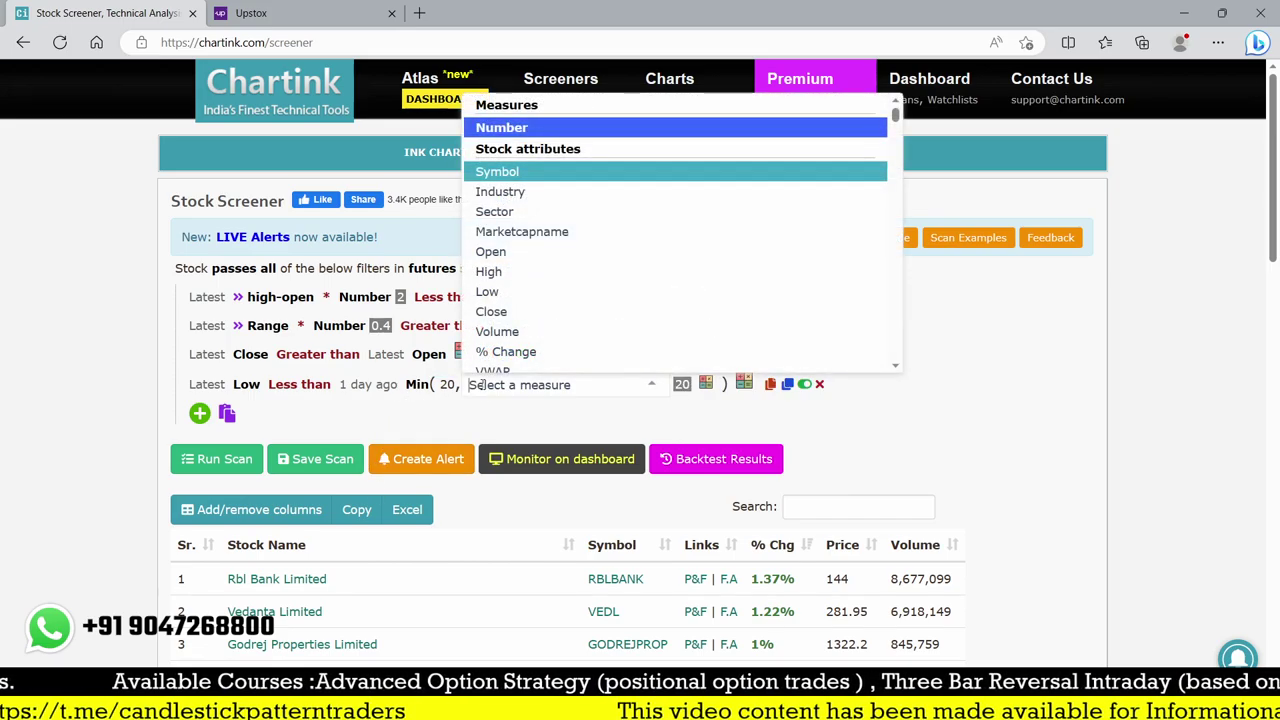
{"action": "type", "text": "low"}
{"action": "left_click", "coordinate": [590, 124]}
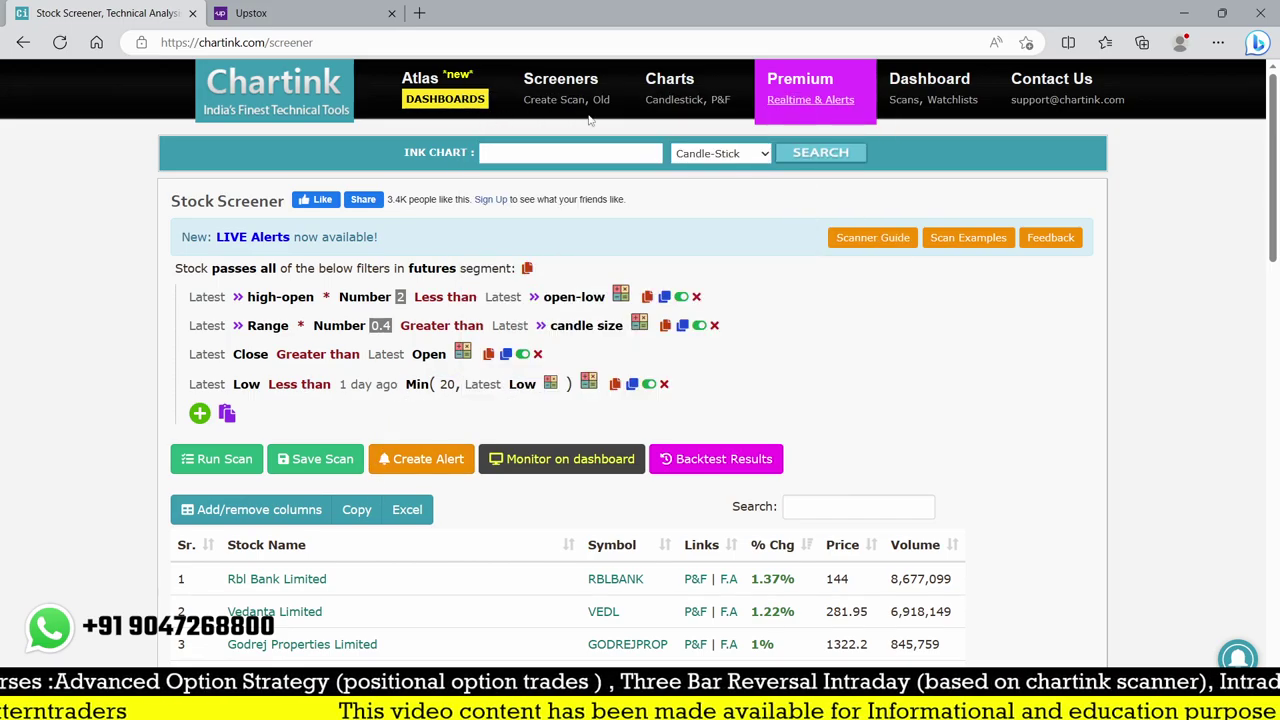
Look through the existing matches and rerun the scan with all four filter conditions
{"action": "scroll", "coordinate": [408, 323], "scroll_direction": "down", "scroll_amount": 2}
{"action": "scroll", "coordinate": [362, 287], "scroll_direction": "down", "scroll_amount": 2}
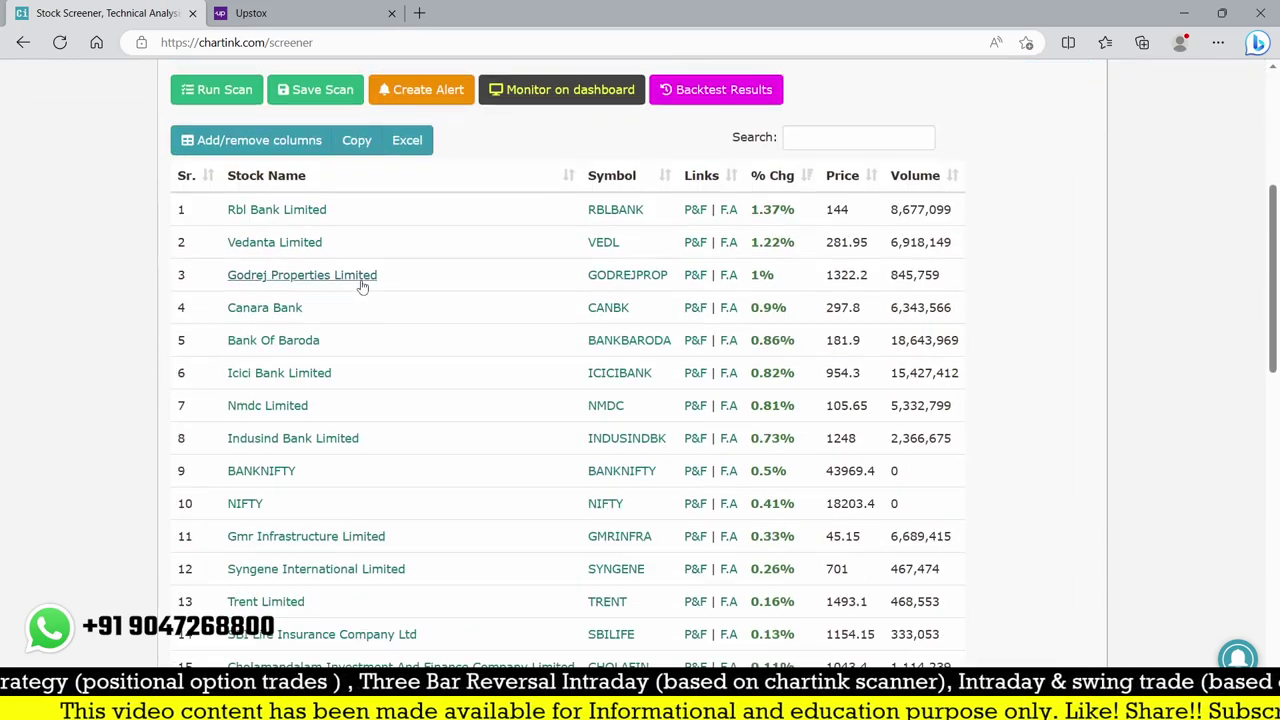
{"action": "scroll", "coordinate": [362, 287], "scroll_direction": "down", "scroll_amount": 2}
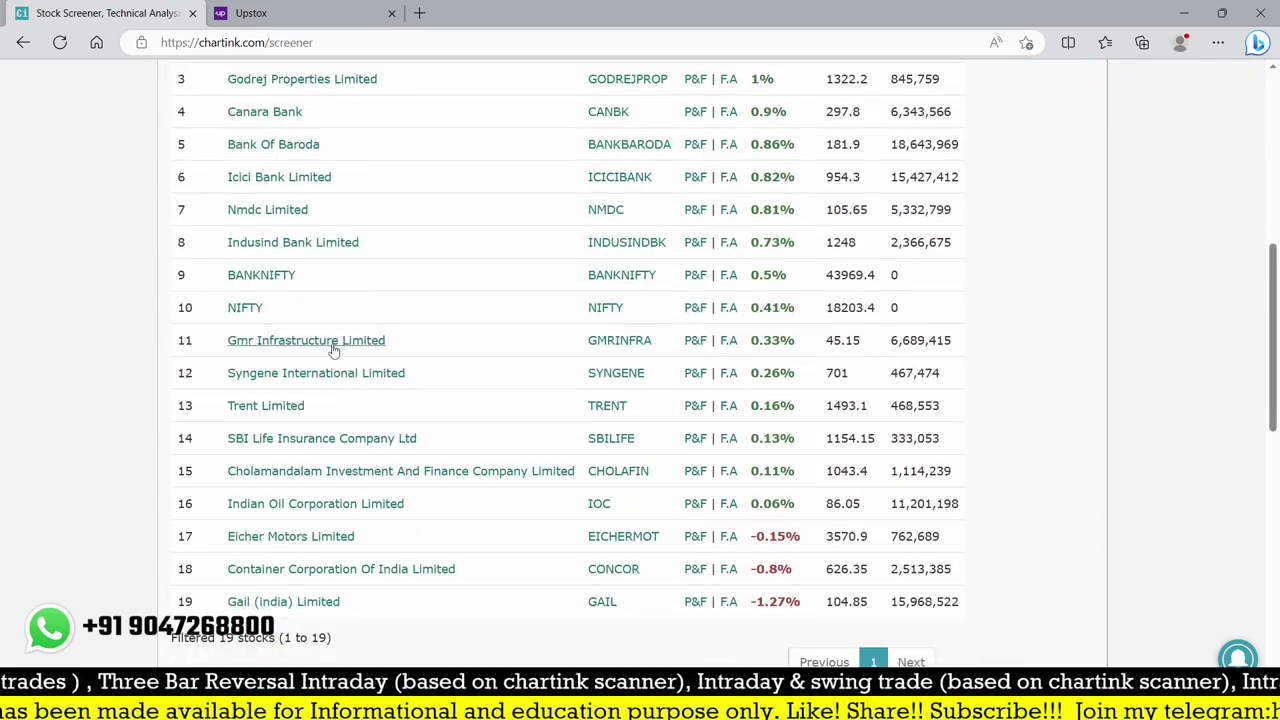
{"action": "scroll", "coordinate": [334, 350], "scroll_direction": "up", "scroll_amount": 4}
{"action": "left_click", "coordinate": [220, 270]}
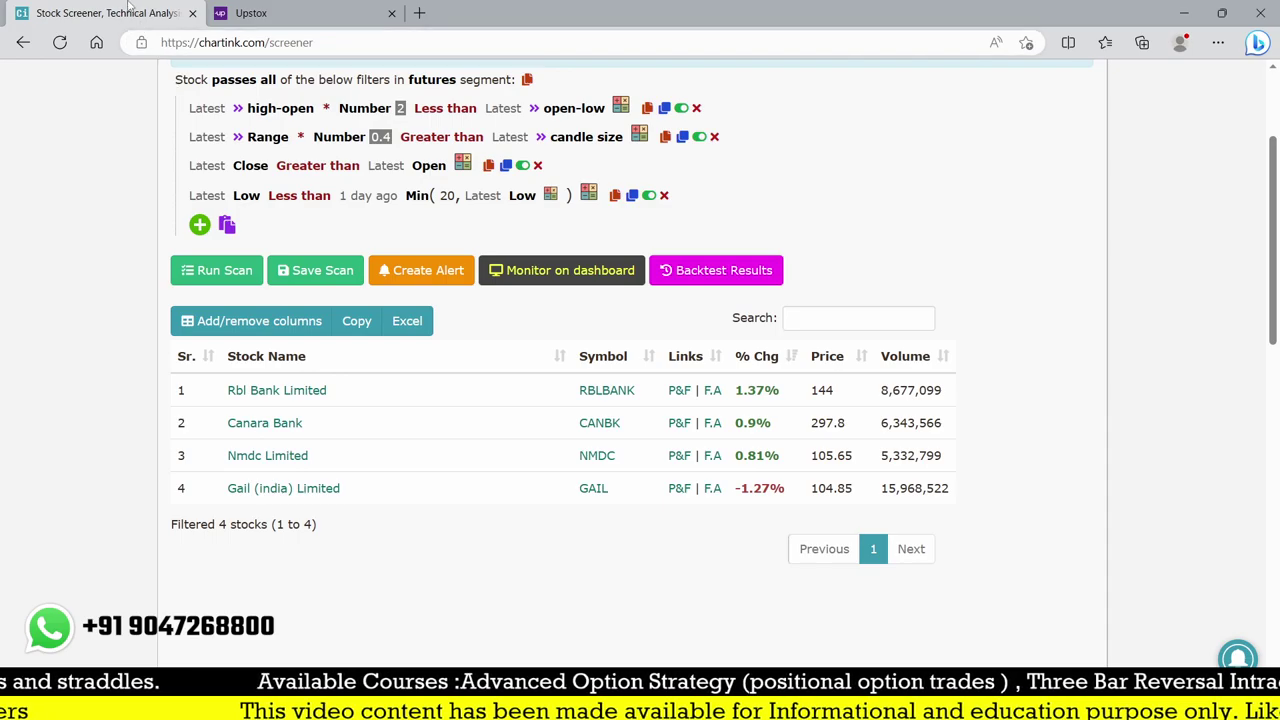
Switch to Upstox and load the RBLBANK equity chart of RBL Bank Limited
{"action": "left_click", "coordinate": [250, 13]}
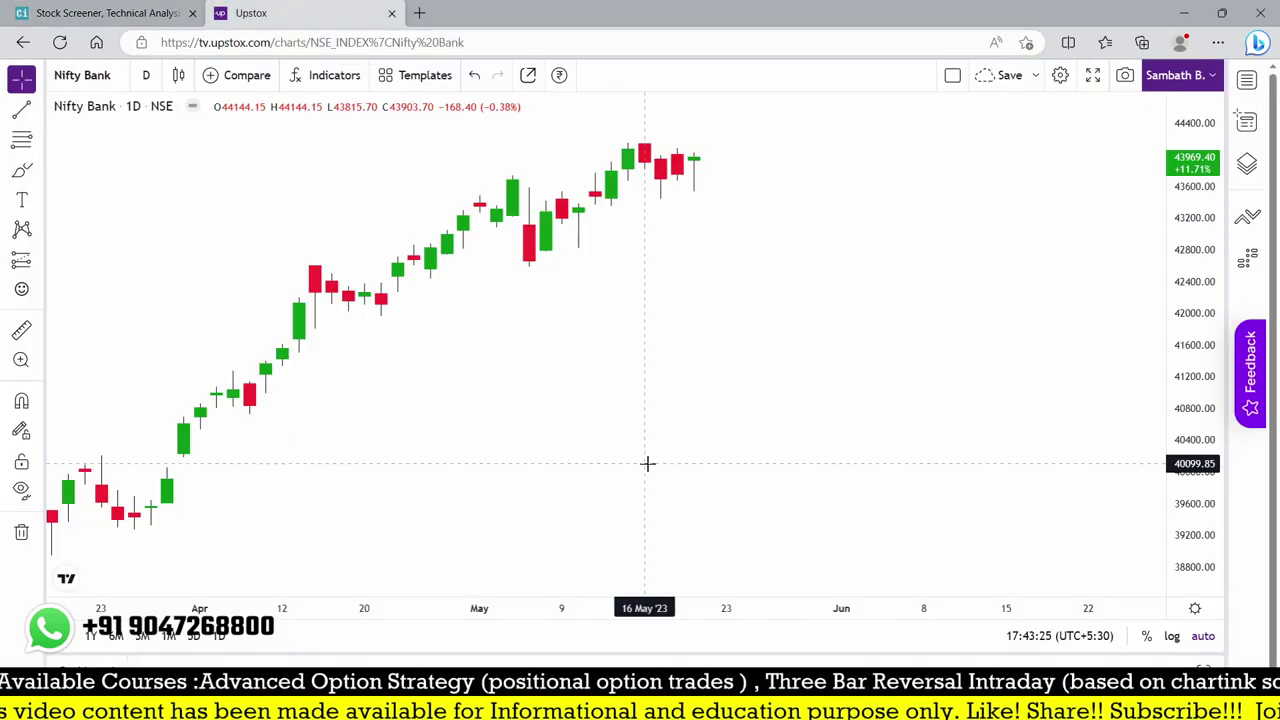
{"action": "type", "text": "RBL"}
{"action": "key", "text": "Down"}
{"action": "key", "text": "Escape"}
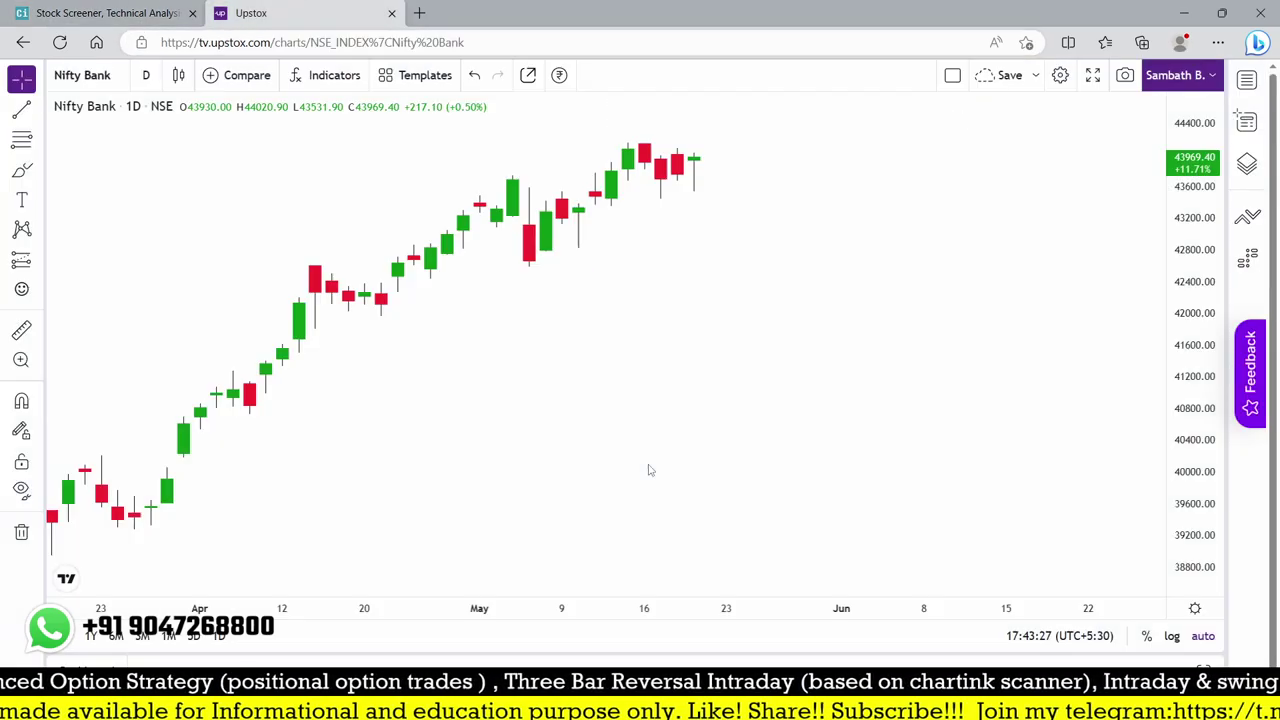
{"action": "type", "text": "RBL"}
{"action": "key", "text": "Down"}
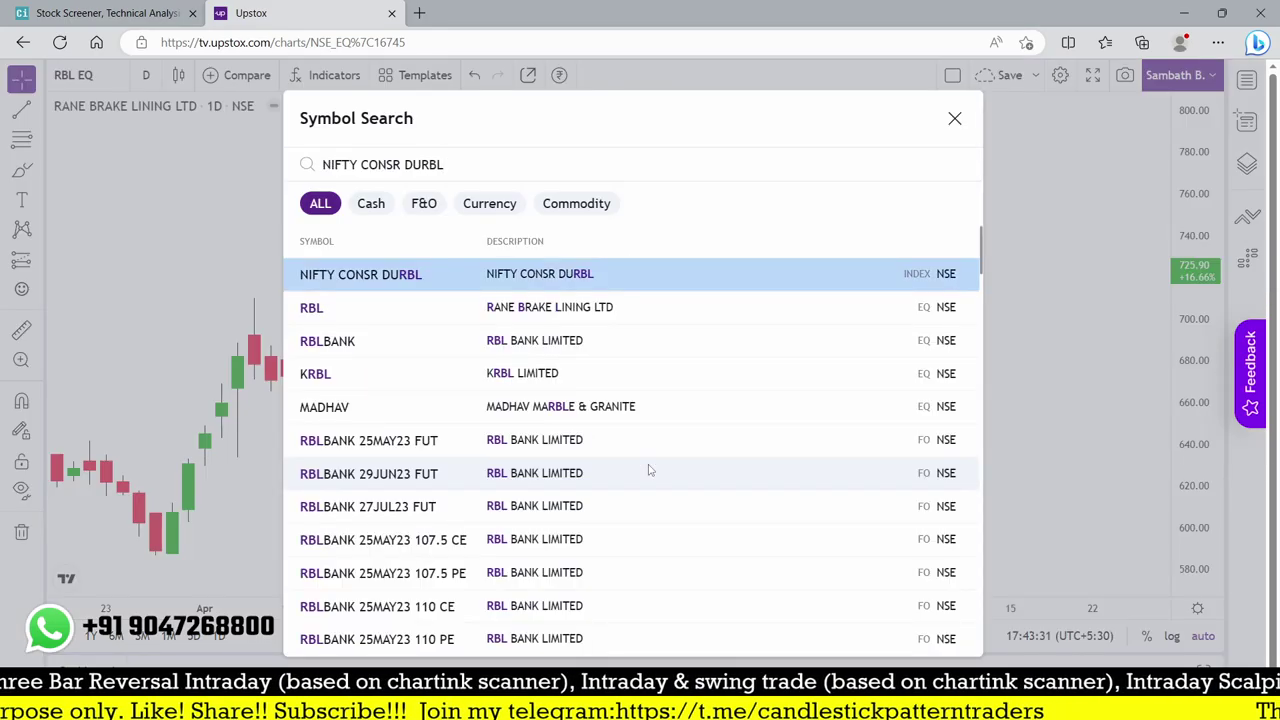
{"action": "key", "text": "Down"}
{"action": "key", "text": "Down"}
{"action": "key", "text": "Return"}
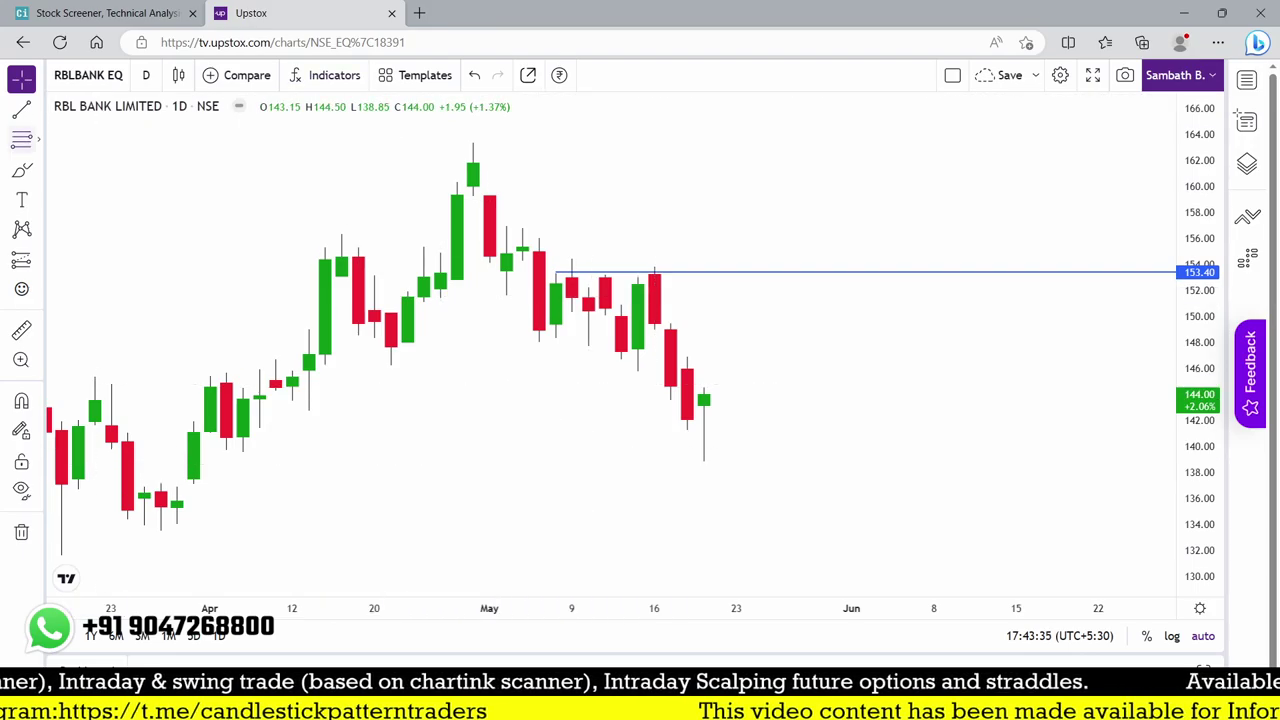
Annotate the RBL Bank chart by hand with the peak labelled 164, the downtrend and an underlined 20-days-low note
{"action": "mouse_move", "coordinate": [351, 152]}
{"action": "left_mouse_down"}
{"action": "mouse_move", "coordinate": [366, 176]}
{"action": "mouse_move", "coordinate": [392, 172]}
{"action": "left_mouse_up"}
{"action": "mouse_move", "coordinate": [493, 153]}
{"action": "left_mouse_down"}
{"action": "mouse_move", "coordinate": [475, 207]}
{"action": "mouse_move", "coordinate": [668, 425]}
{"action": "left_mouse_up"}
{"action": "mouse_move", "coordinate": [708, 480]}
{"action": "left_mouse_down"}
{"action": "mouse_move", "coordinate": [734, 474]}
{"action": "mouse_move", "coordinate": [710, 455]}
{"action": "mouse_move", "coordinate": [720, 480]}
{"action": "left_mouse_up"}
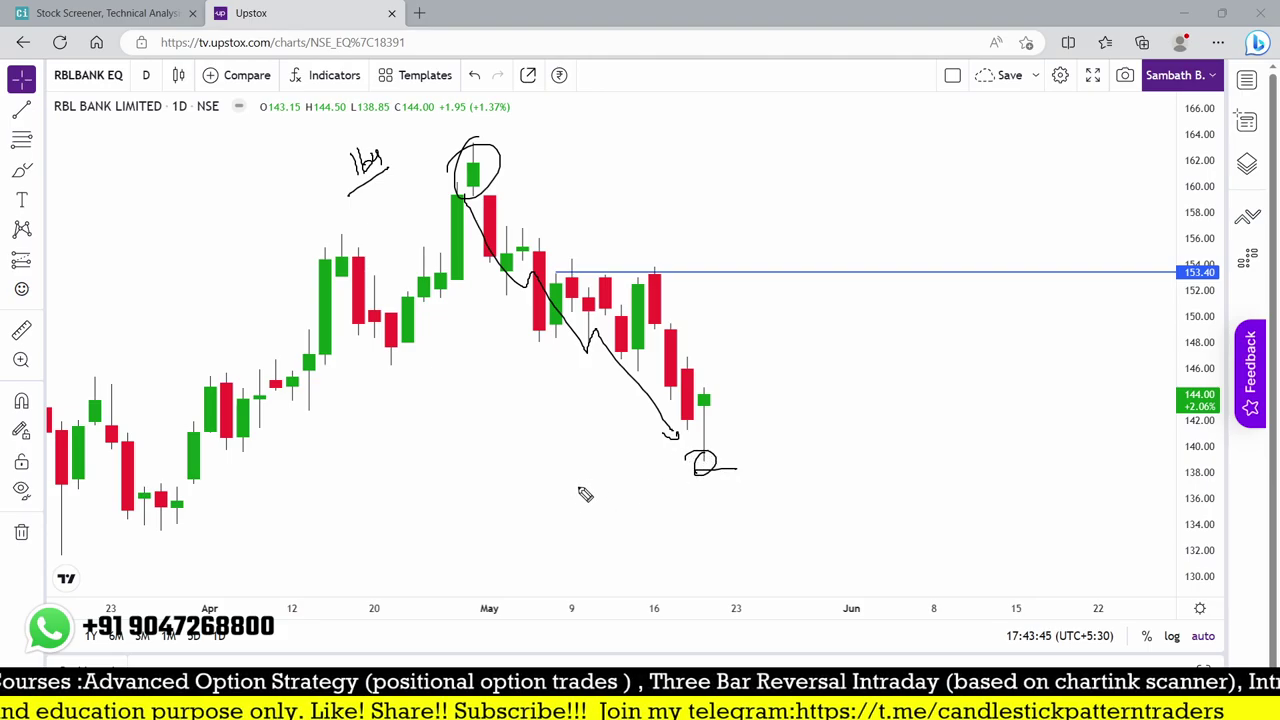
{"action": "mouse_move", "coordinate": [553, 488]}
{"action": "left_mouse_down"}
{"action": "mouse_move", "coordinate": [588, 480]}
{"action": "mouse_move", "coordinate": [640, 412]}
{"action": "left_mouse_up"}
{"action": "left_click_drag", "start_coordinate": [584, 508], "coordinate": [674, 430]}
Sketch the expected rise from the hammer candle, write "after" and "Hammer" beside the chart, and clear the annotations
{"action": "mouse_move", "coordinate": [518, 255]}
{"action": "left_mouse_down"}
{"action": "mouse_move", "coordinate": [684, 386]}
{"action": "mouse_move", "coordinate": [679, 438]}
{"action": "mouse_move", "coordinate": [712, 400]}
{"action": "mouse_move", "coordinate": [755, 388]}
{"action": "mouse_move", "coordinate": [735, 375]}
{"action": "mouse_move", "coordinate": [786, 271]}
{"action": "left_mouse_up"}
{"action": "mouse_move", "coordinate": [795, 322]}
{"action": "left_mouse_down"}
{"action": "mouse_move", "coordinate": [800, 346]}
{"action": "mouse_move", "coordinate": [808, 320]}
{"action": "left_mouse_up"}
{"action": "left_click_drag", "start_coordinate": [472, 180], "coordinate": [630, 372]}
{"action": "left_click_drag", "start_coordinate": [846, 418], "coordinate": [881, 364]}
{"action": "left_click_drag", "start_coordinate": [862, 432], "coordinate": [946, 349]}
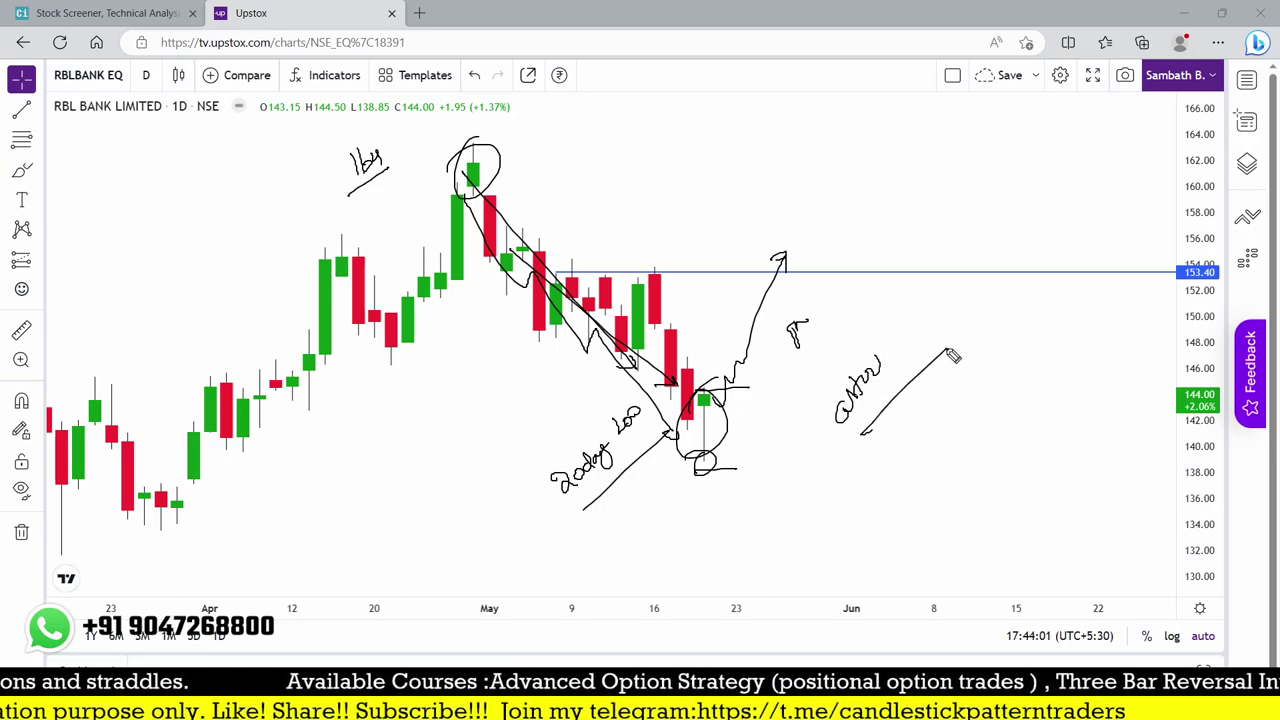
{"action": "mouse_move", "coordinate": [909, 414]}
{"action": "left_mouse_down"}
{"action": "mouse_move", "coordinate": [960, 392]}
{"action": "mouse_move", "coordinate": [1005, 338]}
{"action": "left_mouse_up"}
{"action": "left_click_drag", "start_coordinate": [968, 415], "coordinate": [1078, 323]}
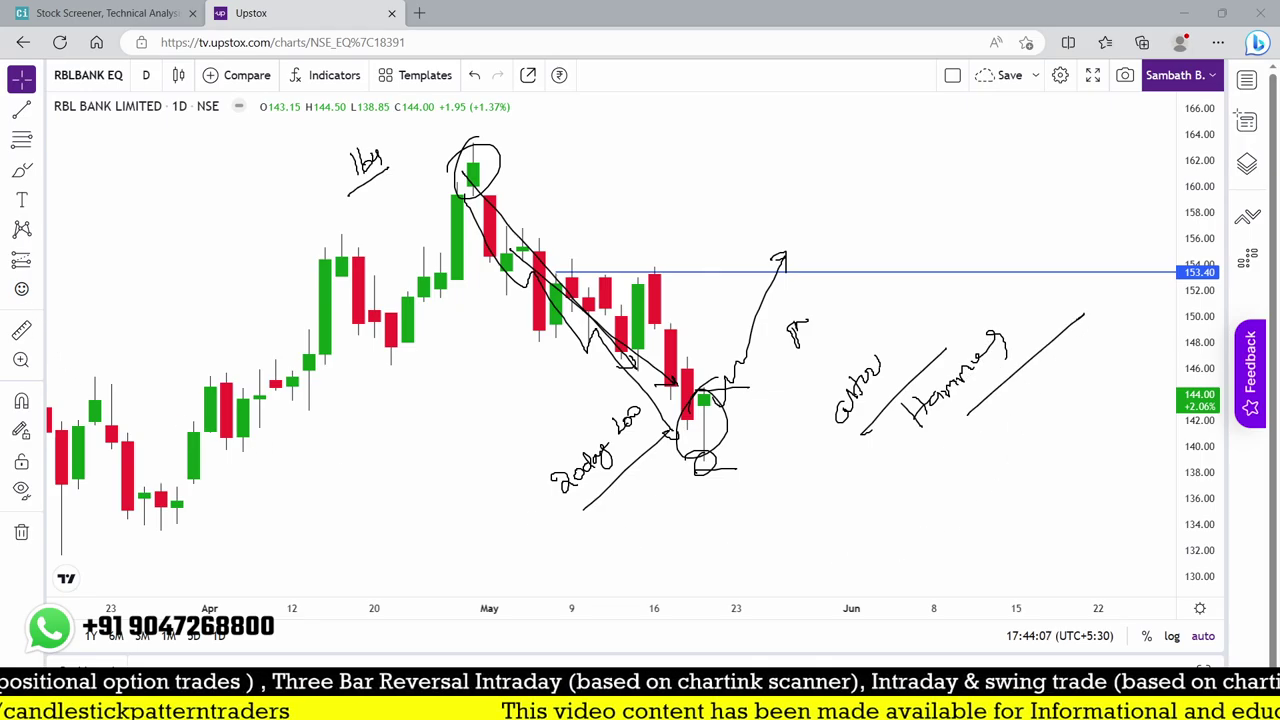
{"action": "key", "text": "Escape"}
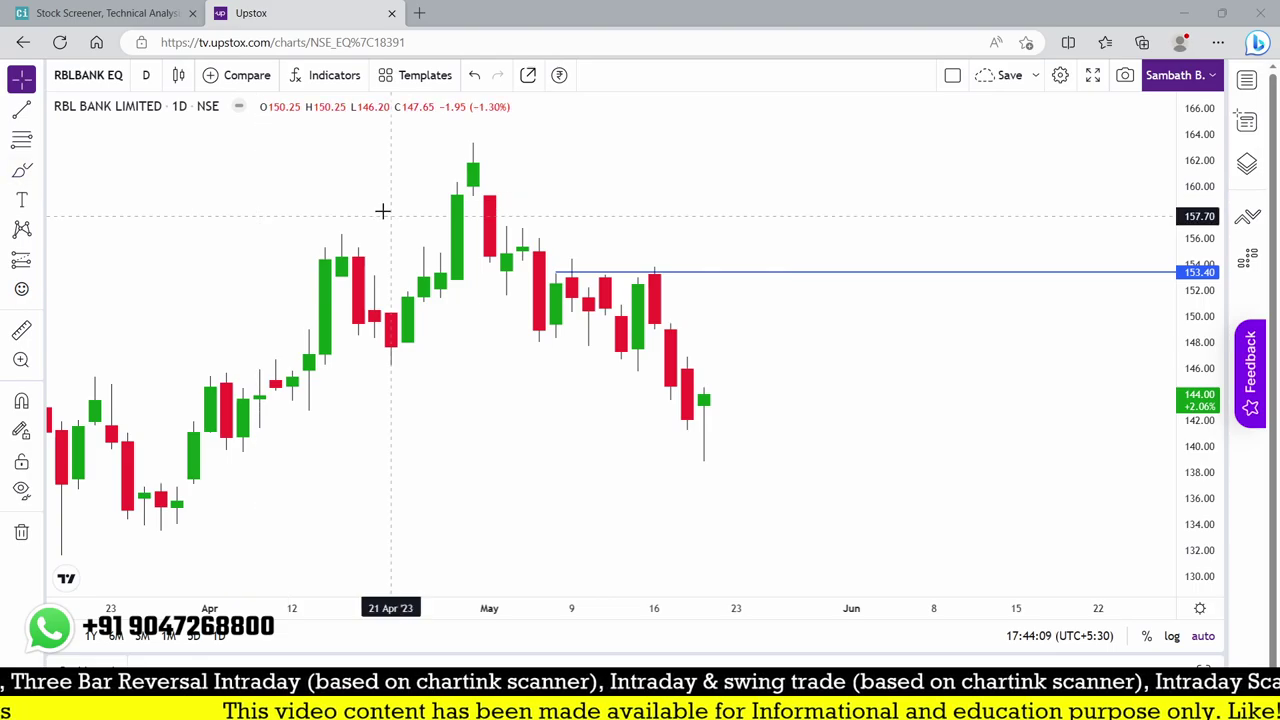
Load the NMDC equity chart in place of RBL Bank
{"action": "type", "text": "NMDC"}
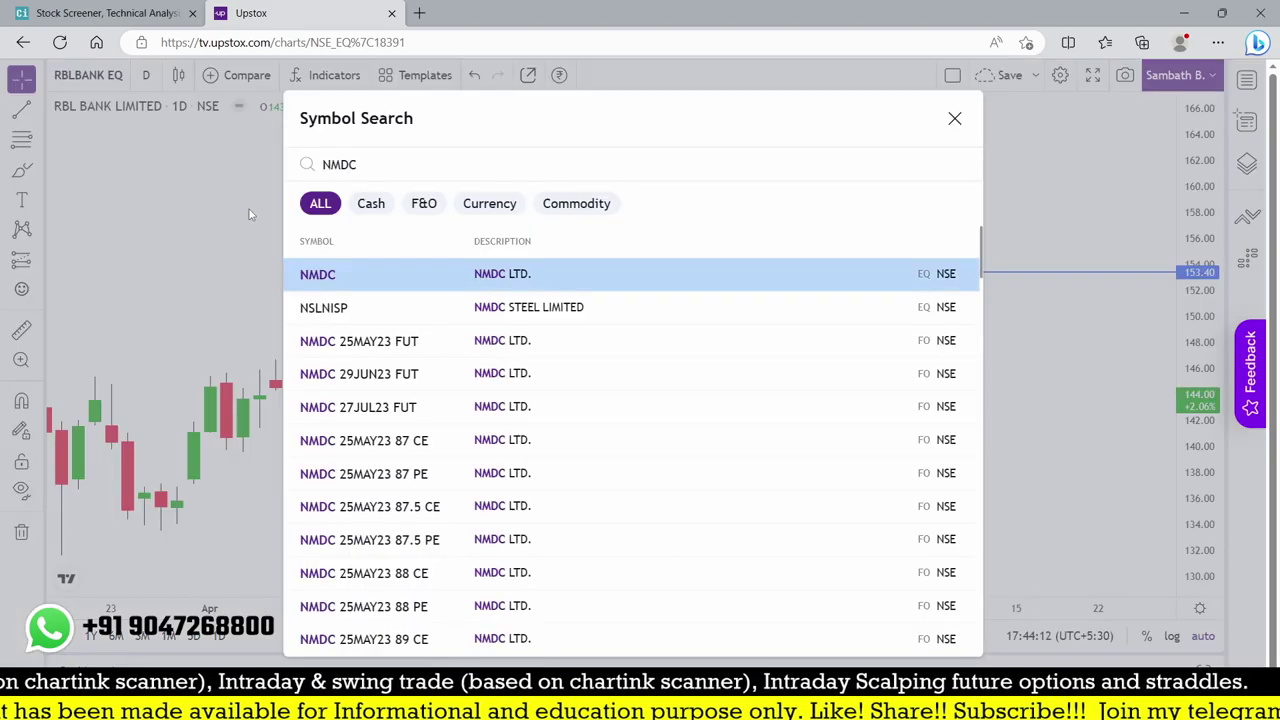
{"action": "key", "text": "Return"}
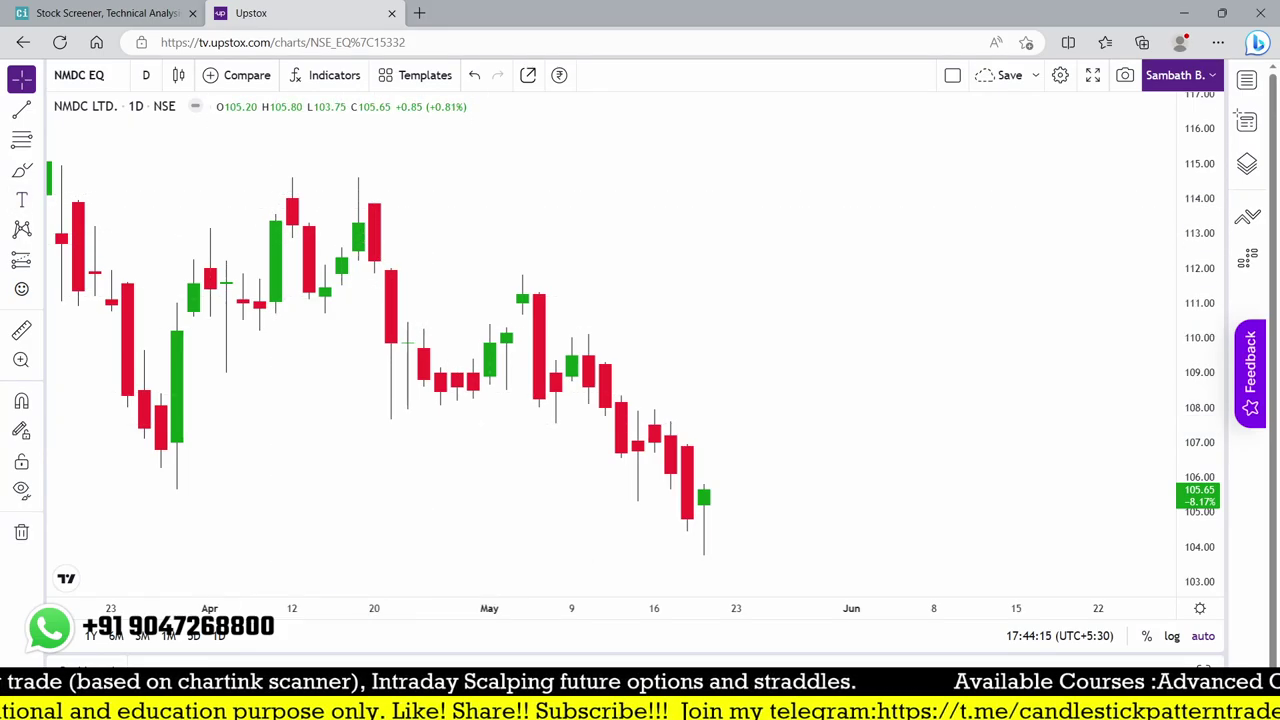
Sketch a downtrend line and a short line near the recent low on the NMDC chart, and undo both
{"action": "key", "text": "alt+t"}
{"action": "mouse_move", "coordinate": [290, 187]}
{"action": "left_mouse_down"}
{"action": "mouse_move", "coordinate": [480, 417]}
{"action": "mouse_move", "coordinate": [755, 533]}
{"action": "mouse_move", "coordinate": [760, 522]}
{"action": "left_mouse_up"}
{"action": "key", "text": "alt+t"}
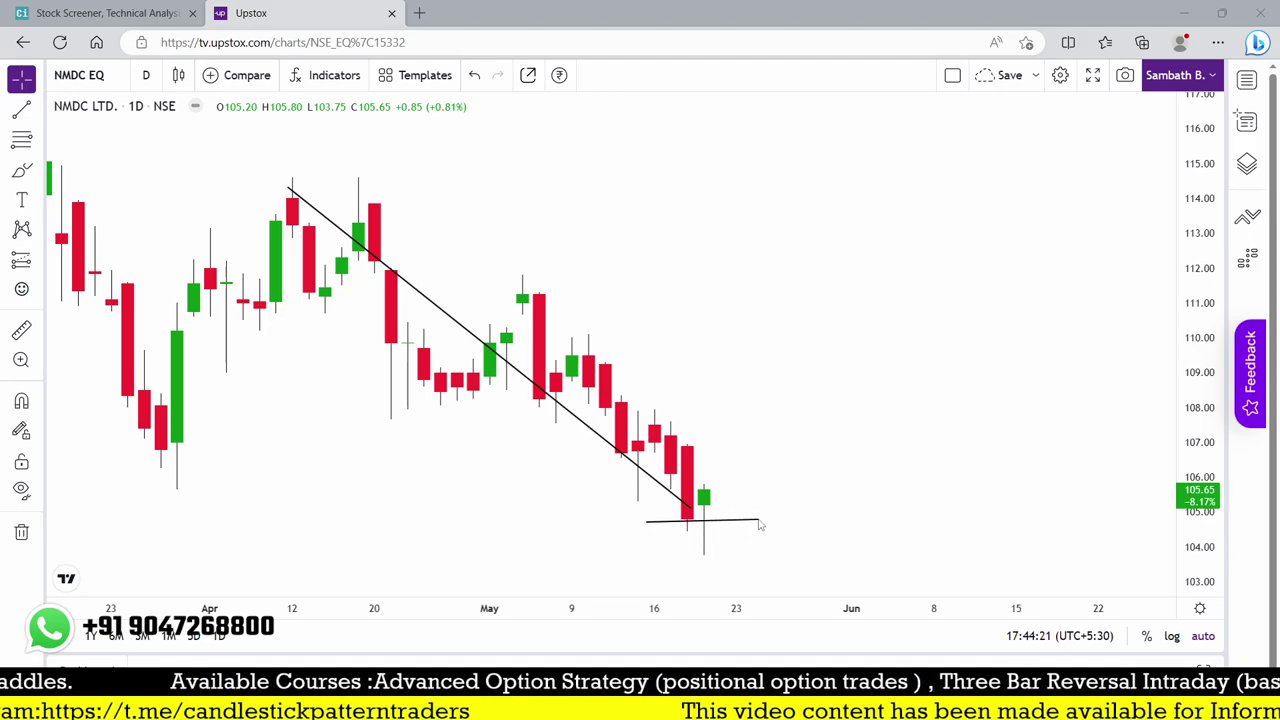
{"action": "key", "text": "ctrl+z"}
{"action": "key", "text": "ctrl+z"}
{"action": "key", "text": "ctrl+z"}
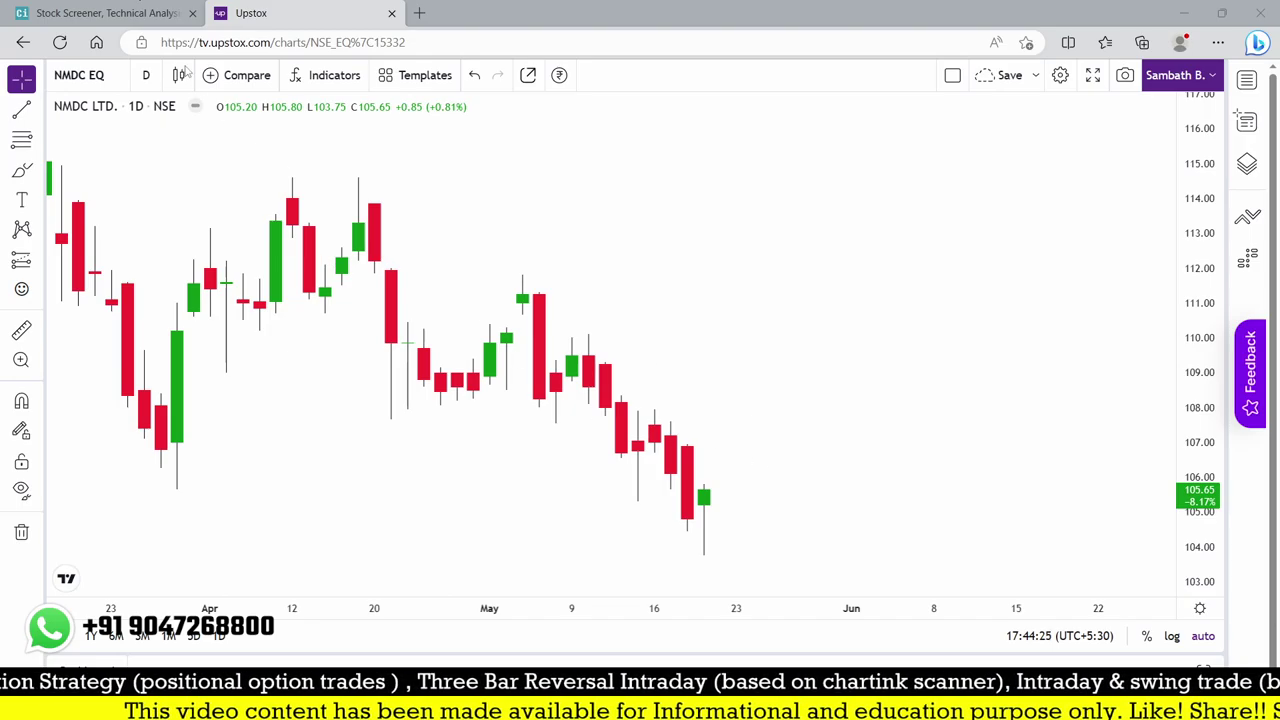
Return to Chartink, set the Min duration of the Low condition to 30 and run the scan
{"action": "left_click", "coordinate": [129, 8]}
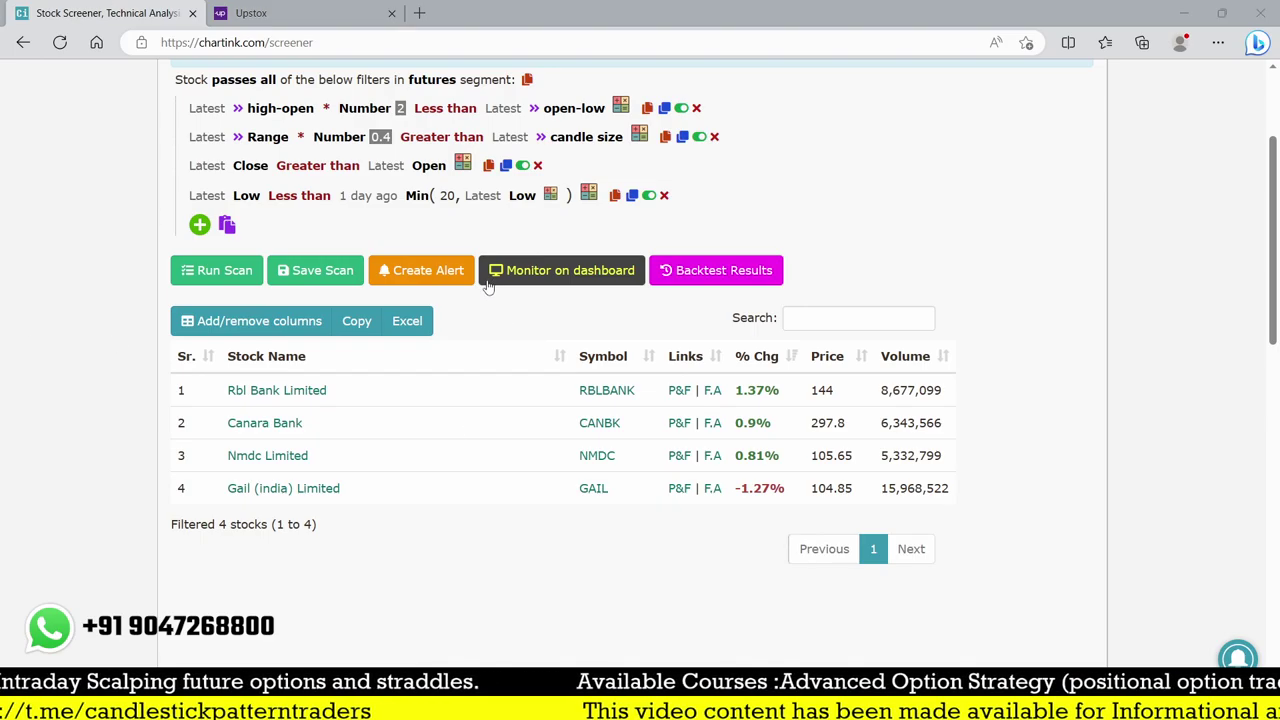
{"action": "left_click", "coordinate": [447, 198]}
{"action": "type", "text": "3"}
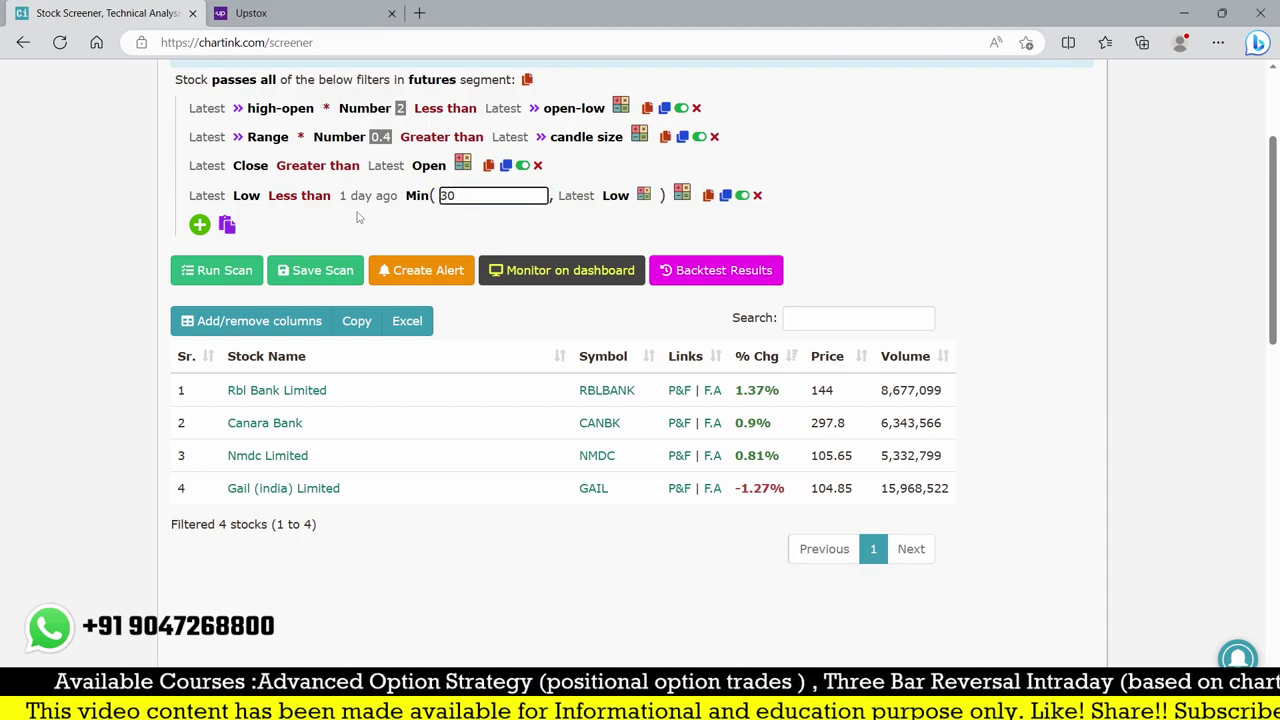
{"action": "left_click", "coordinate": [206, 271]}
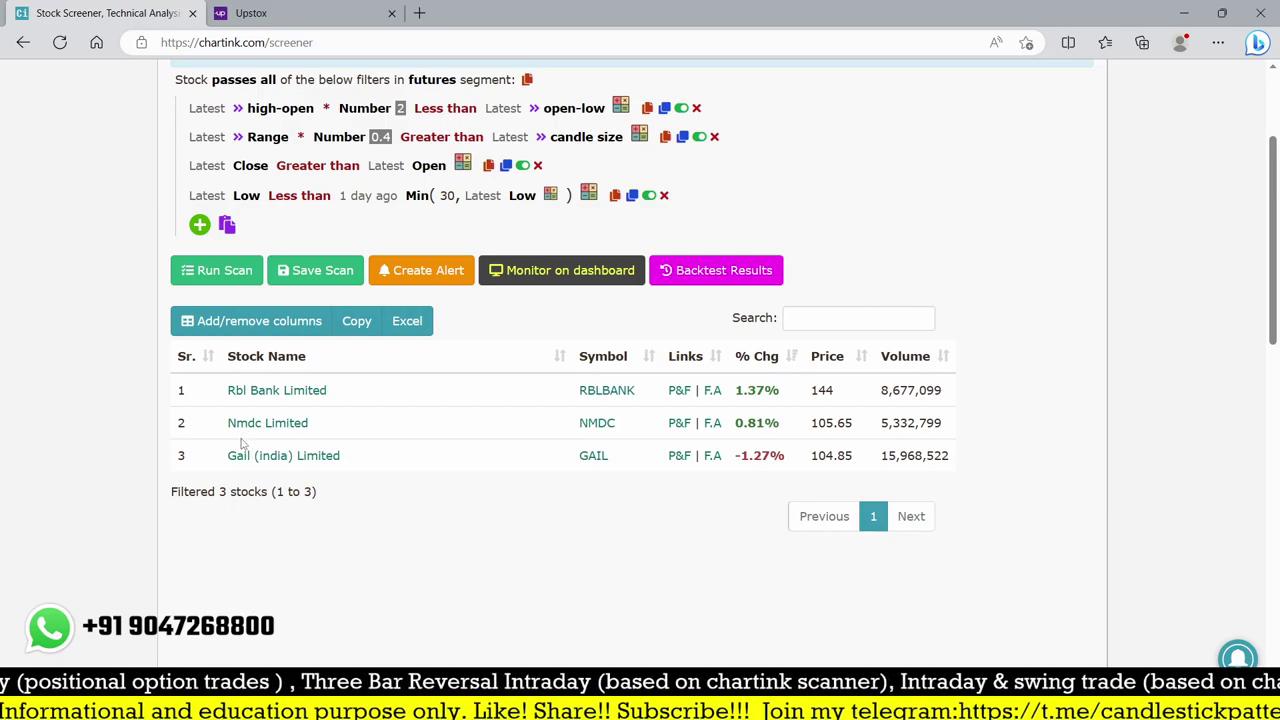
Set the Min duration of the Low condition back to 20 and rerun the scan
{"action": "left_click", "coordinate": [450, 198]}
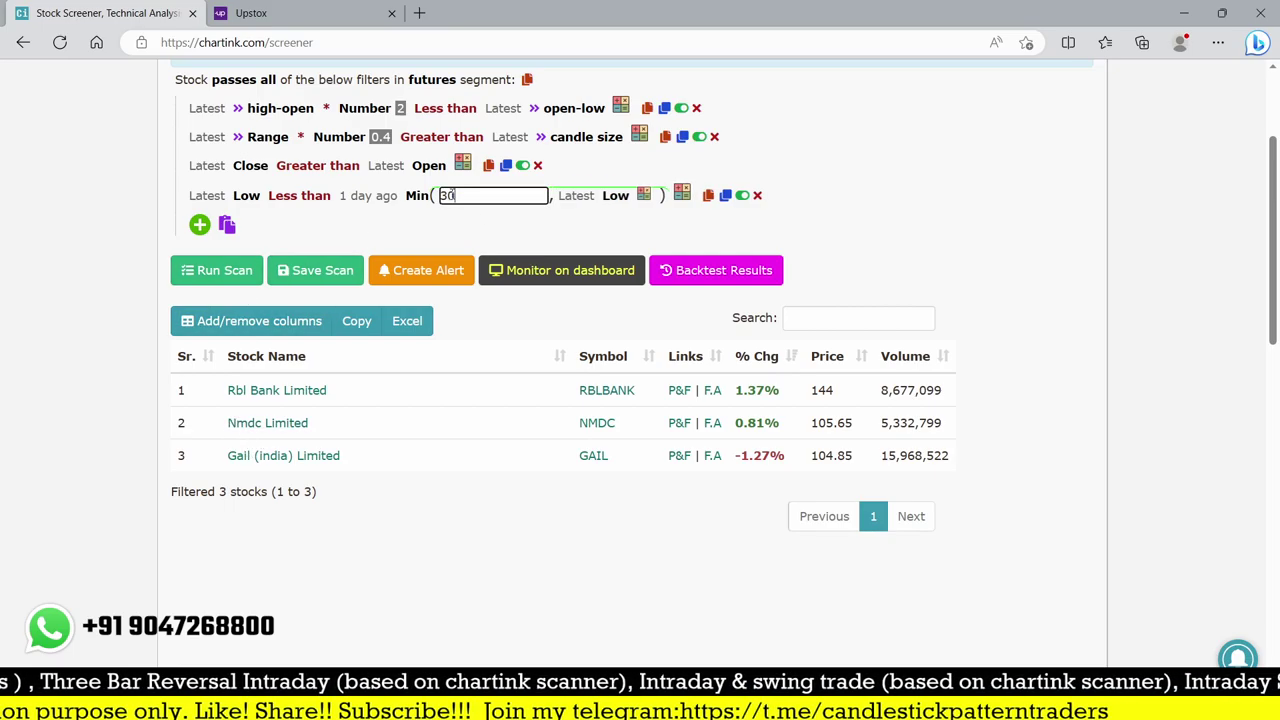
{"action": "type", "text": "20"}
{"action": "left_click", "coordinate": [238, 273]}
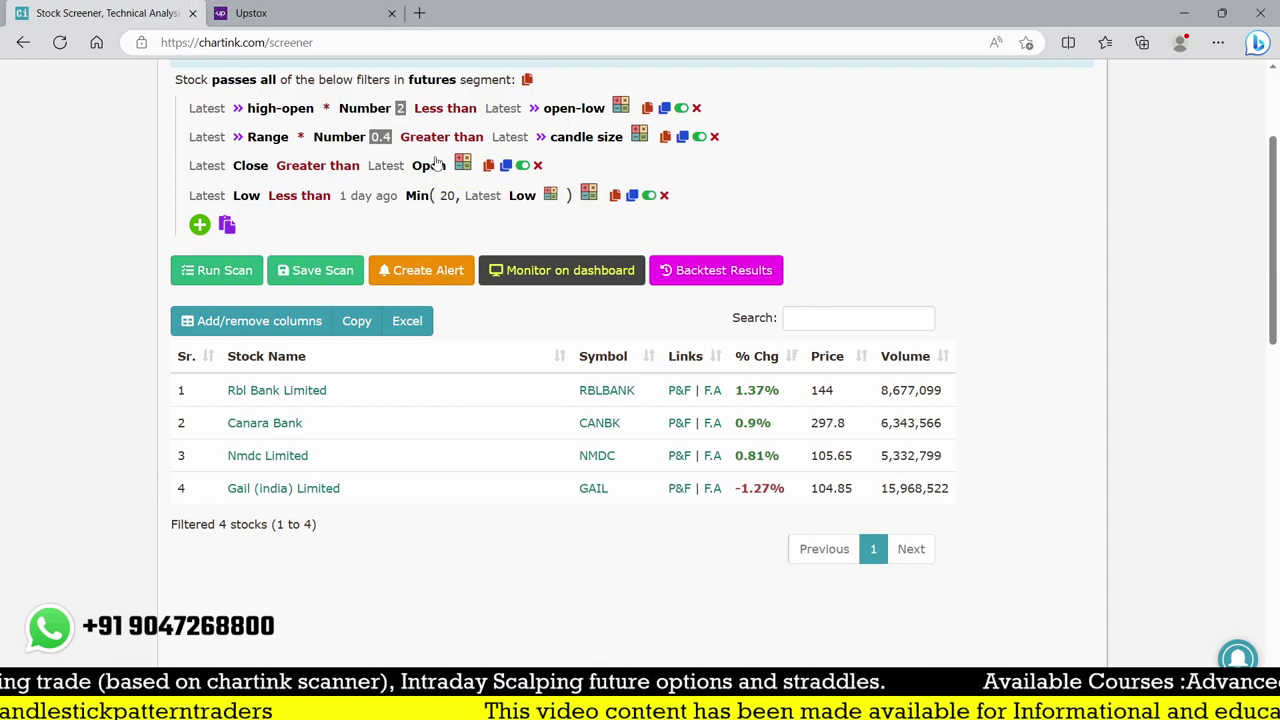
Switch to Upstox and load the CANBK equity chart of Canara Bank
{"action": "key", "text": "ctrl+Tab"}
{"action": "type", "text": "CAN"}
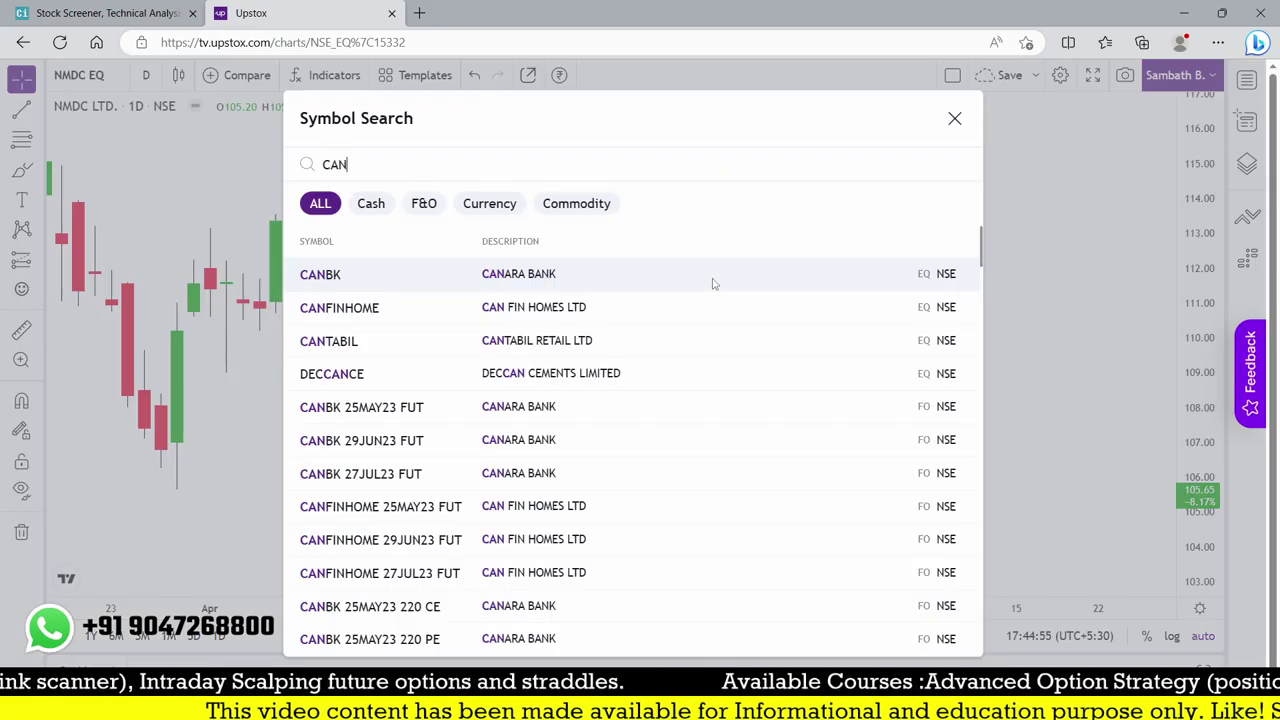
{"action": "type", "text": "BK"}
{"action": "key", "text": "Return"}
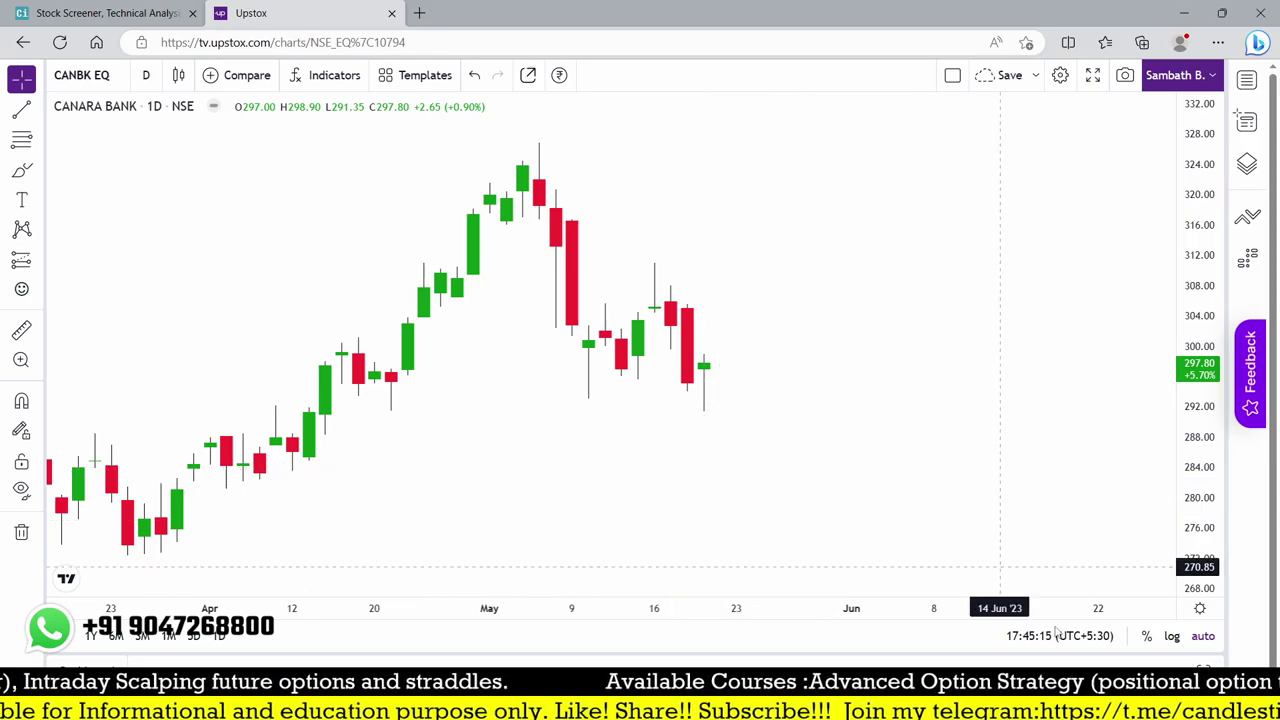
Return to Chartink, set the Min duration of the Low condition to 60 and run the scan
{"action": "left_click", "coordinate": [110, 12]}
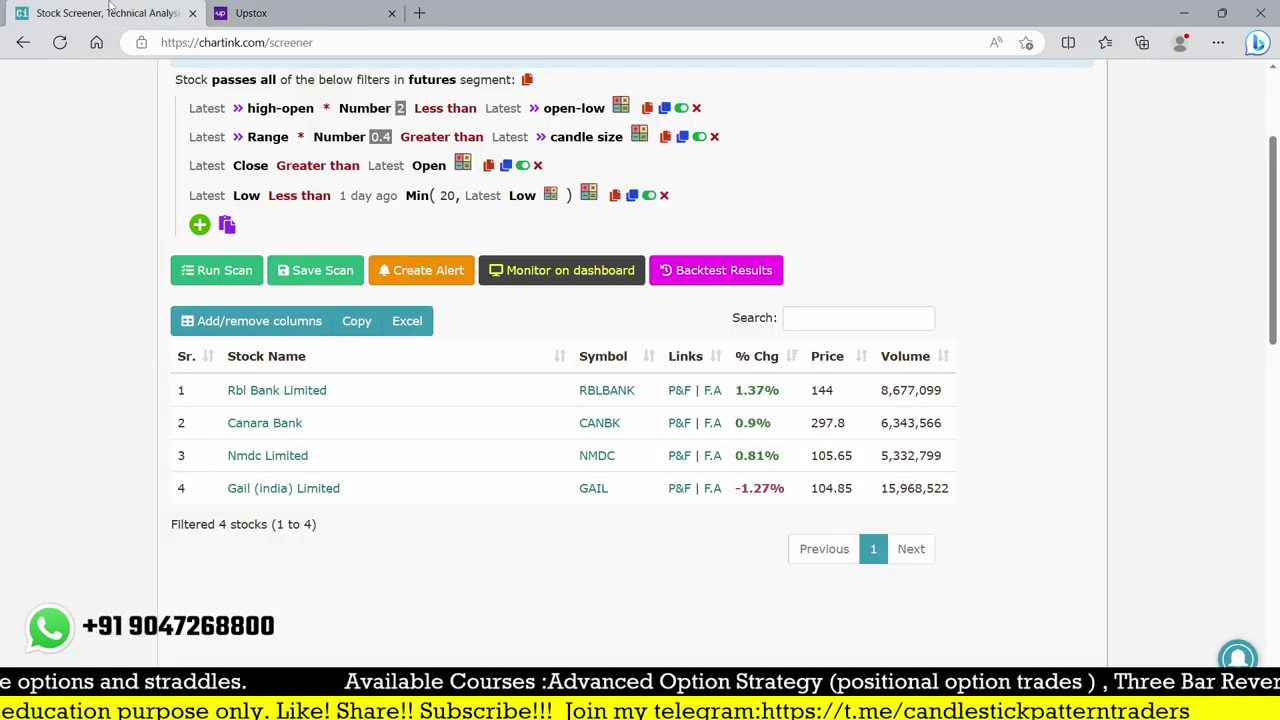
{"action": "left_click", "coordinate": [447, 195]}
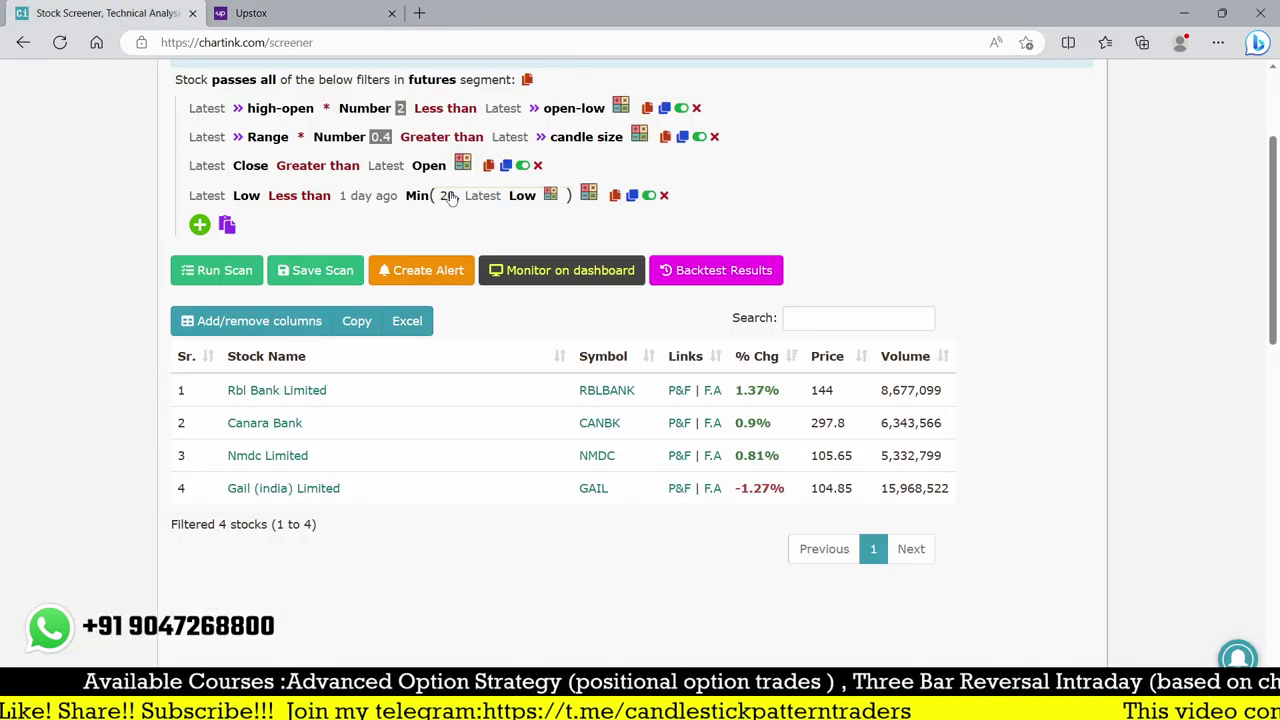
{"action": "type", "text": "60"}
{"action": "left_click", "coordinate": [470, 257]}
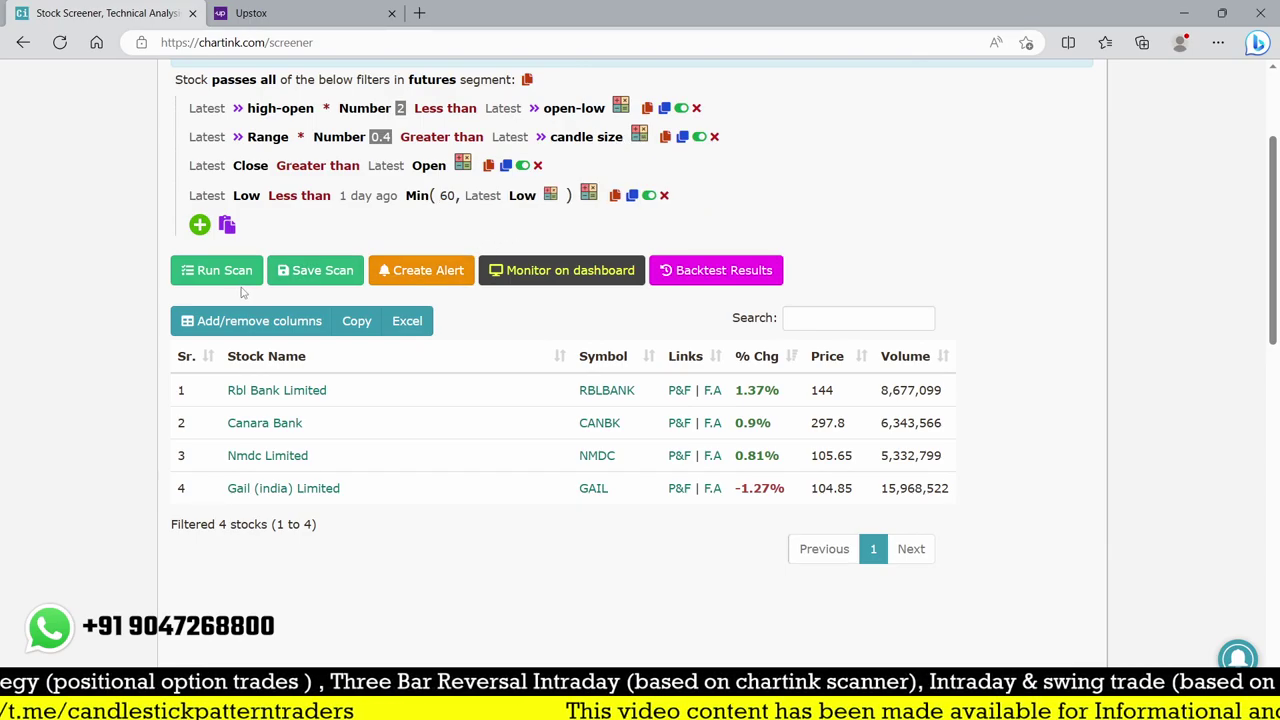
{"action": "left_click", "coordinate": [237, 280]}
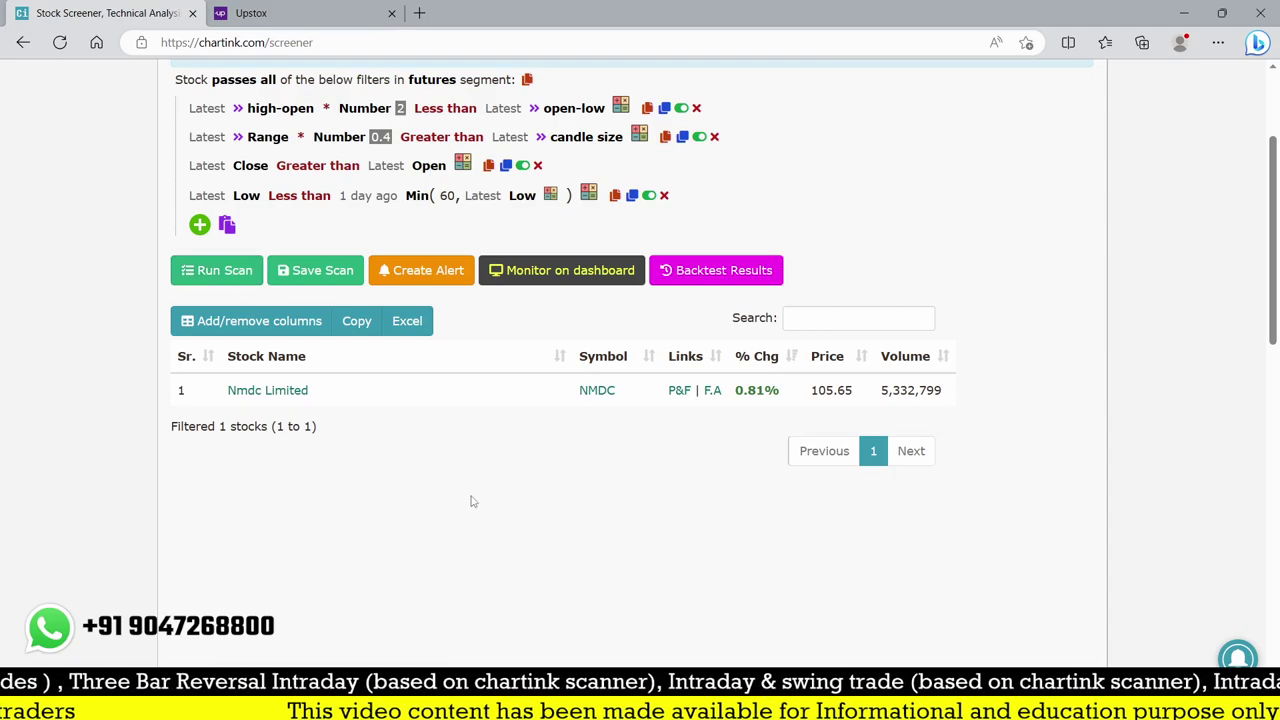
Load the NMDC equity chart in Upstox and examine its longer price history back to mid-2022
{"action": "key", "text": "ctrl+Tab"}
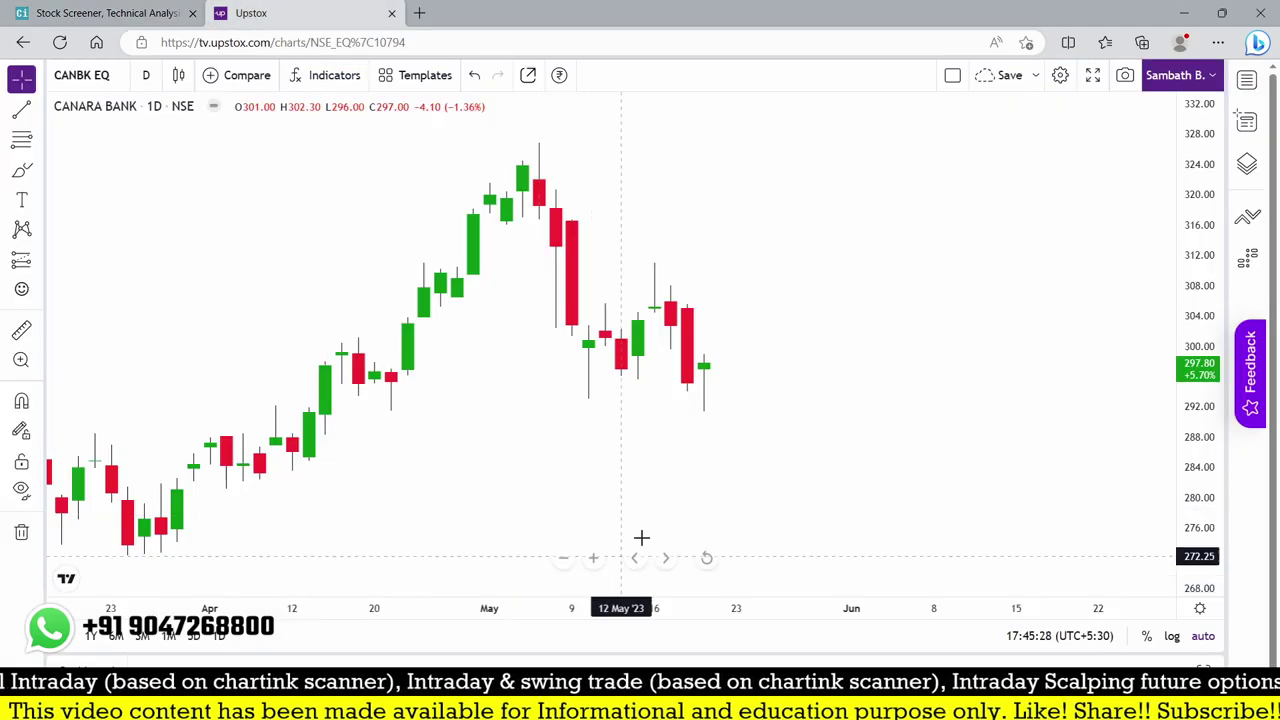
{"action": "type", "text": "NMDC"}
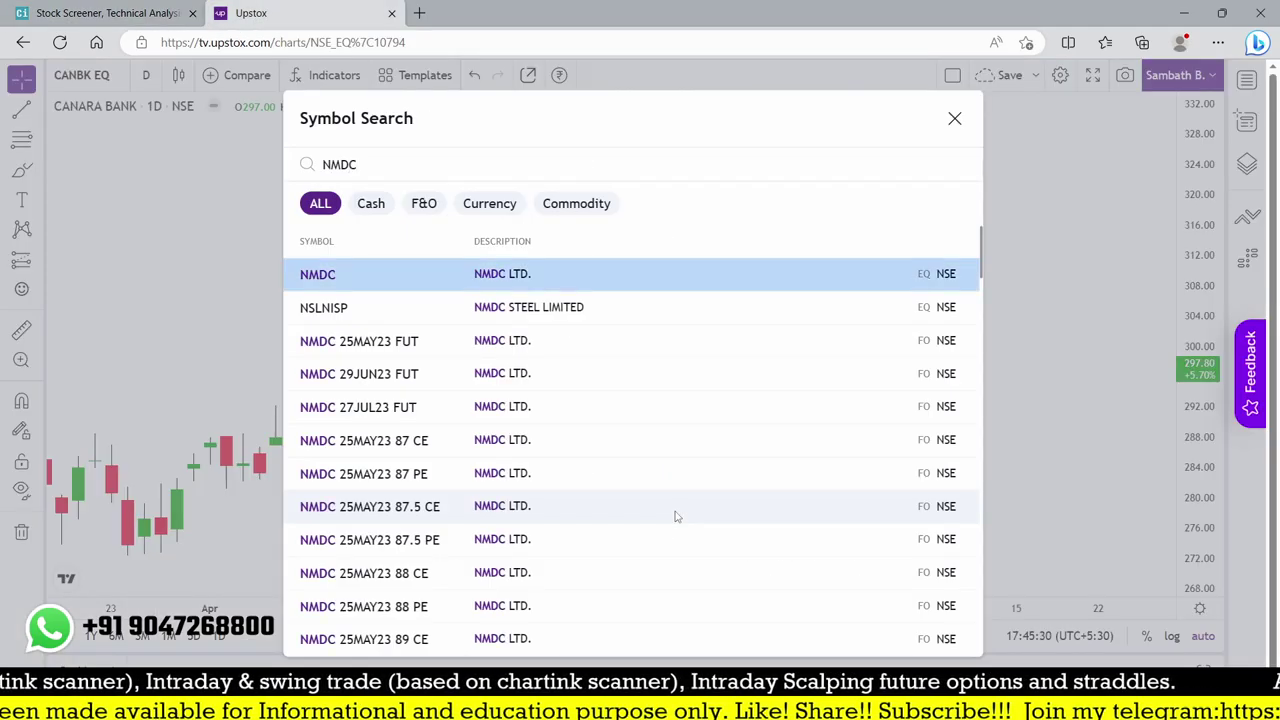
{"action": "key", "text": "Return"}
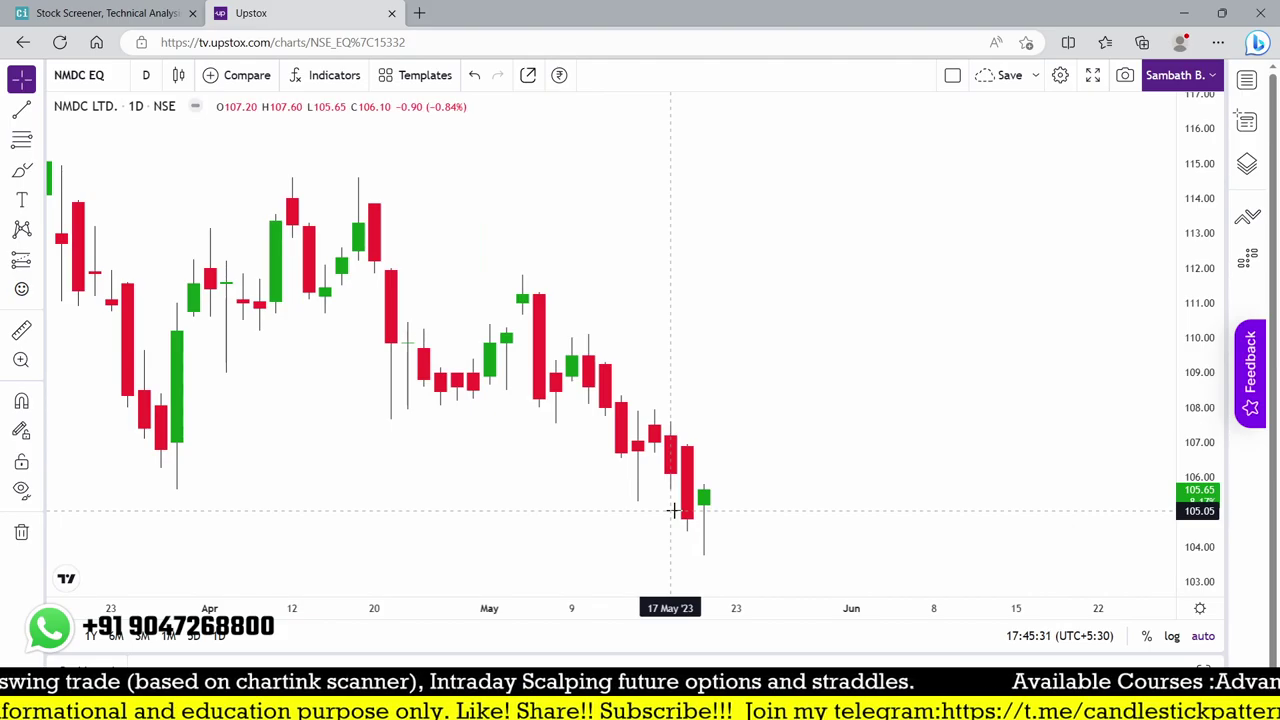
{"action": "scroll", "coordinate": [849, 506], "scroll_direction": "down", "scroll_amount": 5}
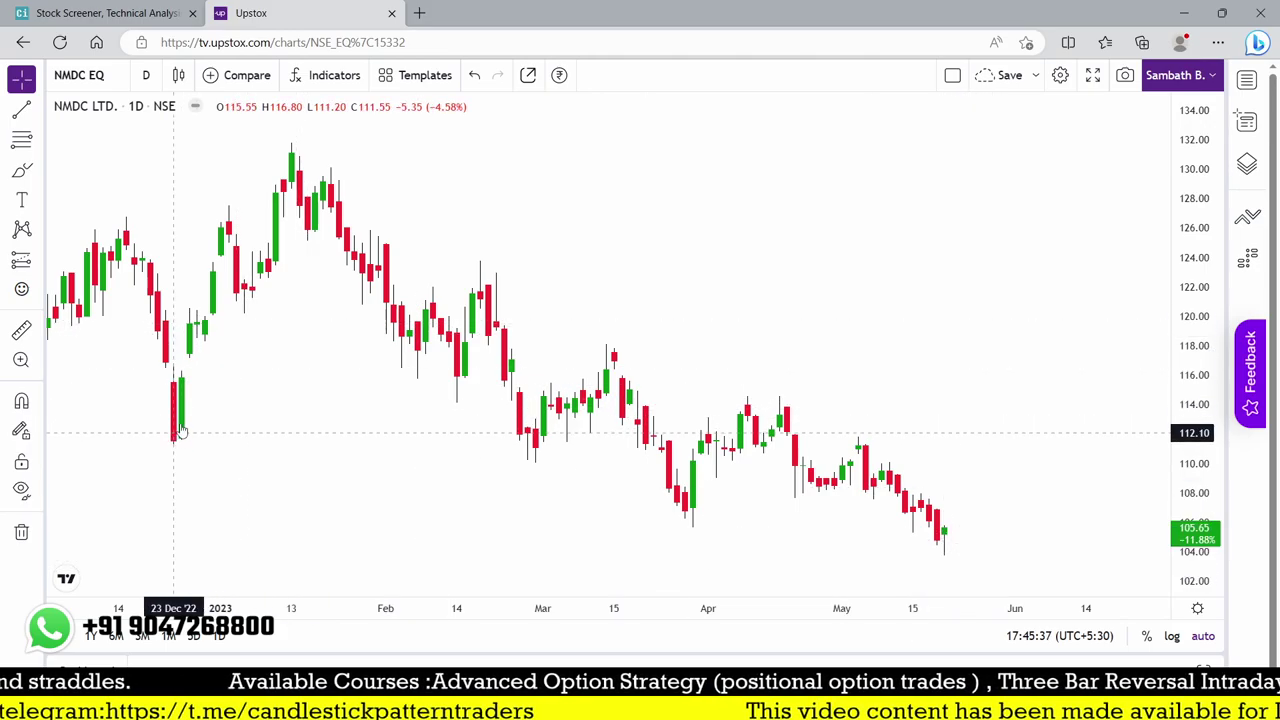
{"action": "scroll", "coordinate": [231, 388], "scroll_direction": "down", "scroll_amount": 3}
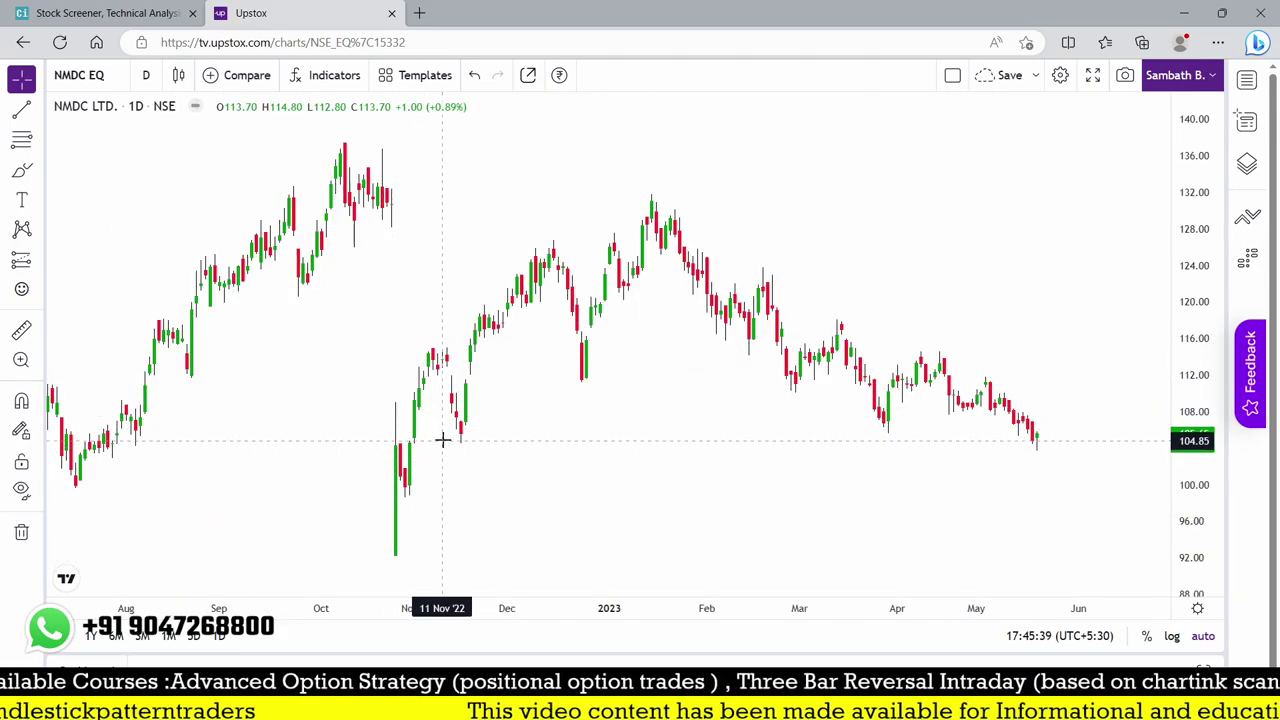
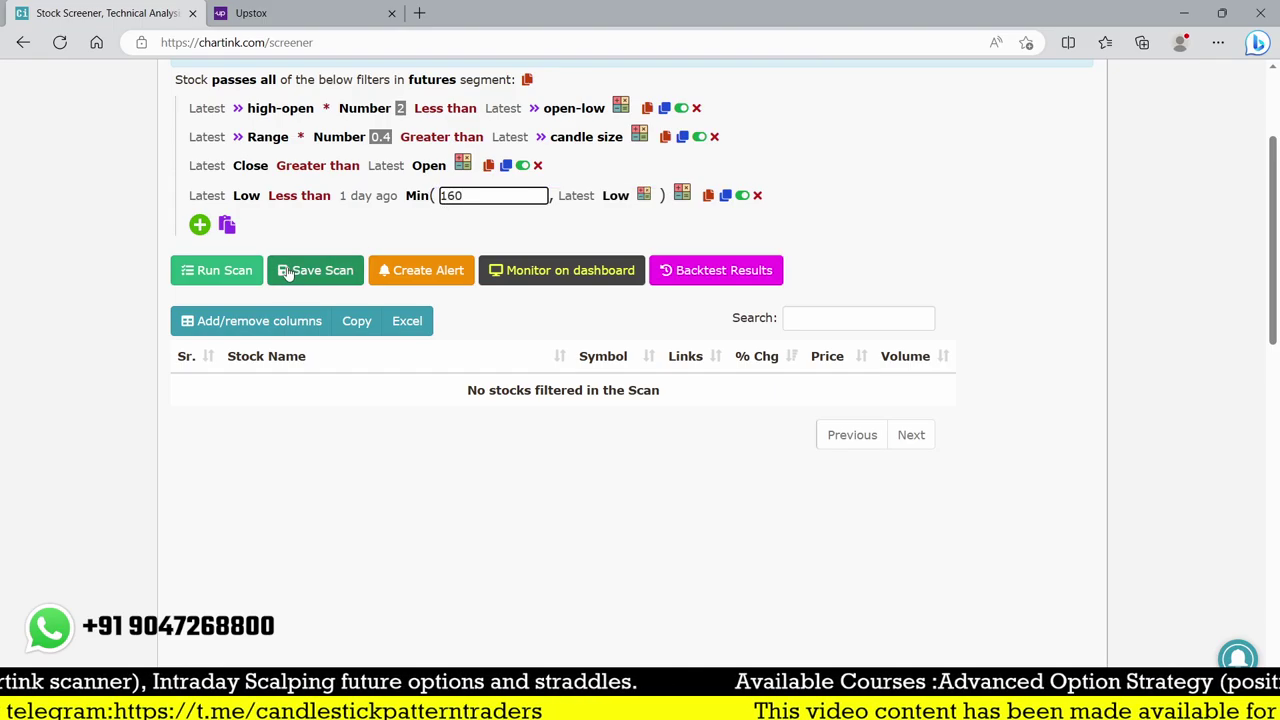
Run the scan with the Min duration of the Low condition at 160, 150 and 140 in turn
{"action": "left_click", "coordinate": [217, 270]}
{"action": "double_click", "coordinate": [440, 200]}
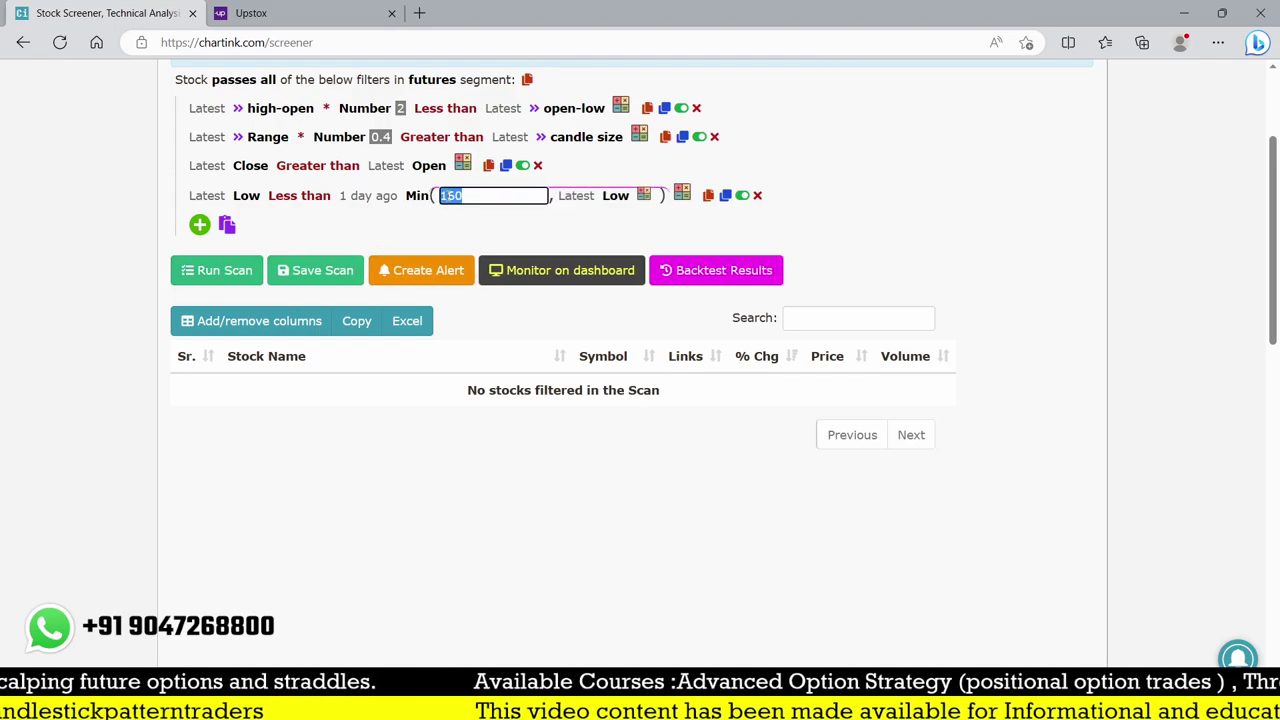
{"action": "type", "text": "150"}
{"action": "left_click", "coordinate": [238, 270]}
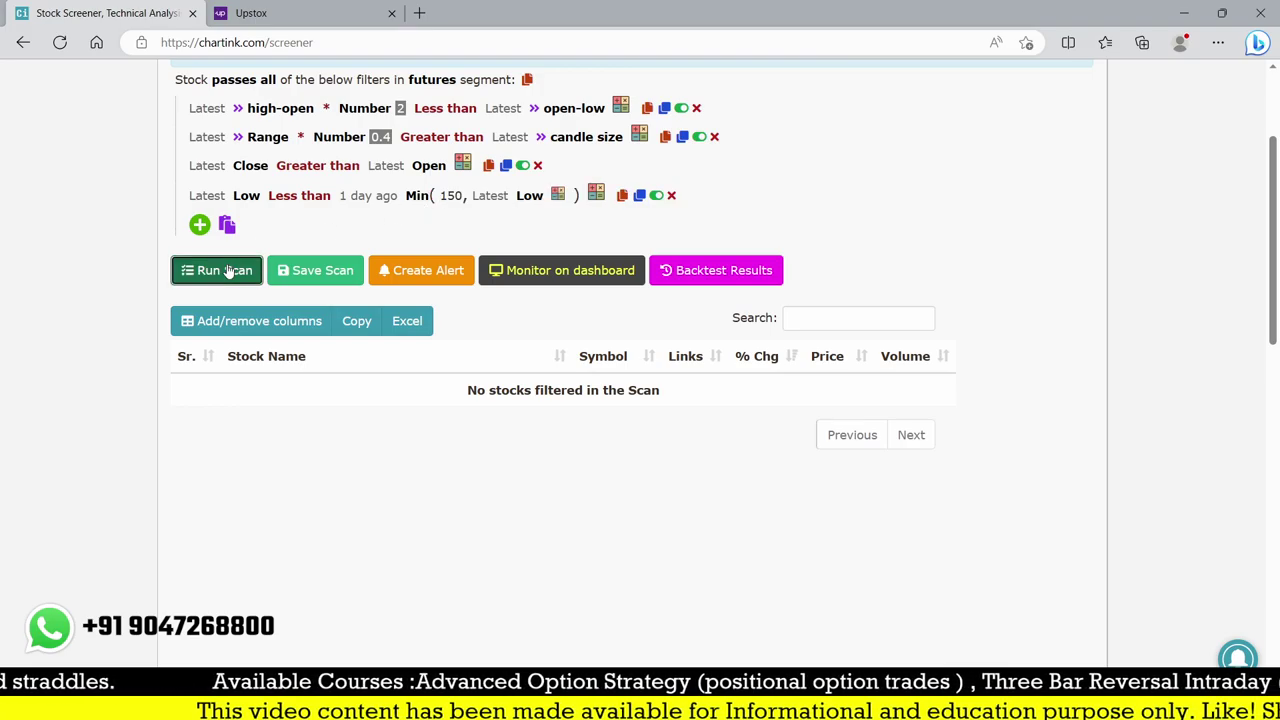
{"action": "double_click", "coordinate": [450, 196]}
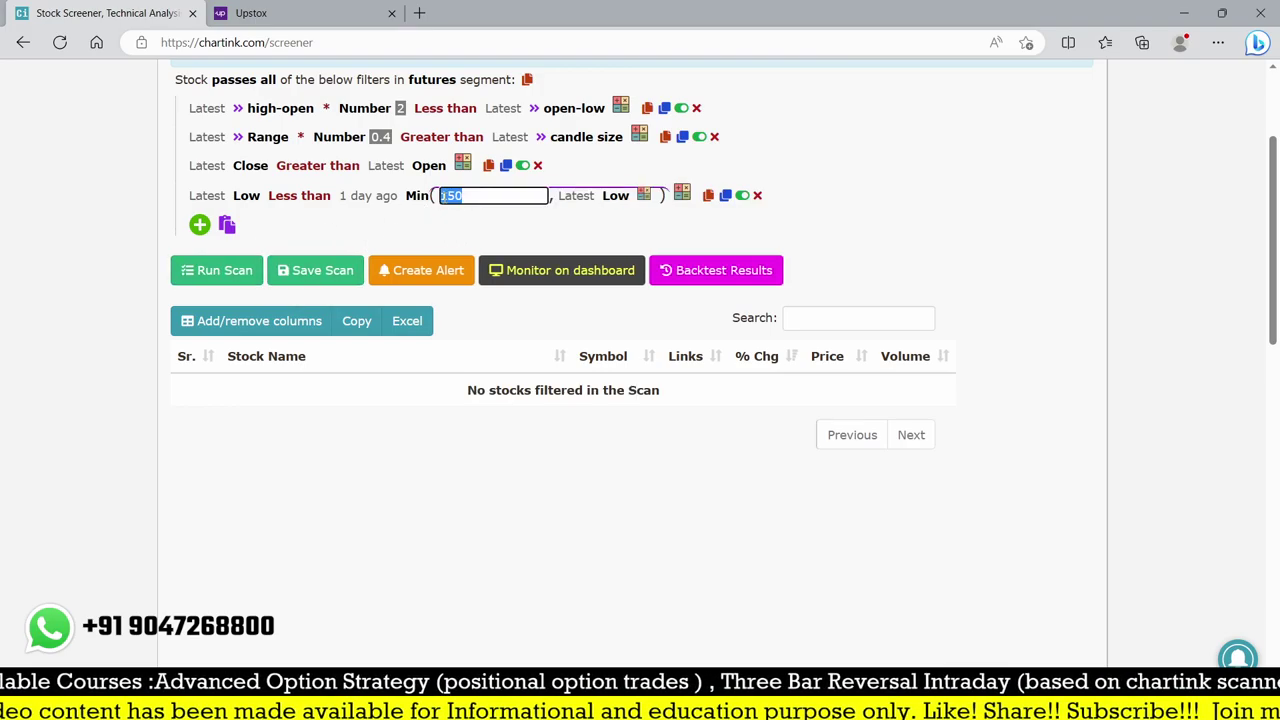
{"action": "type", "text": "14"}
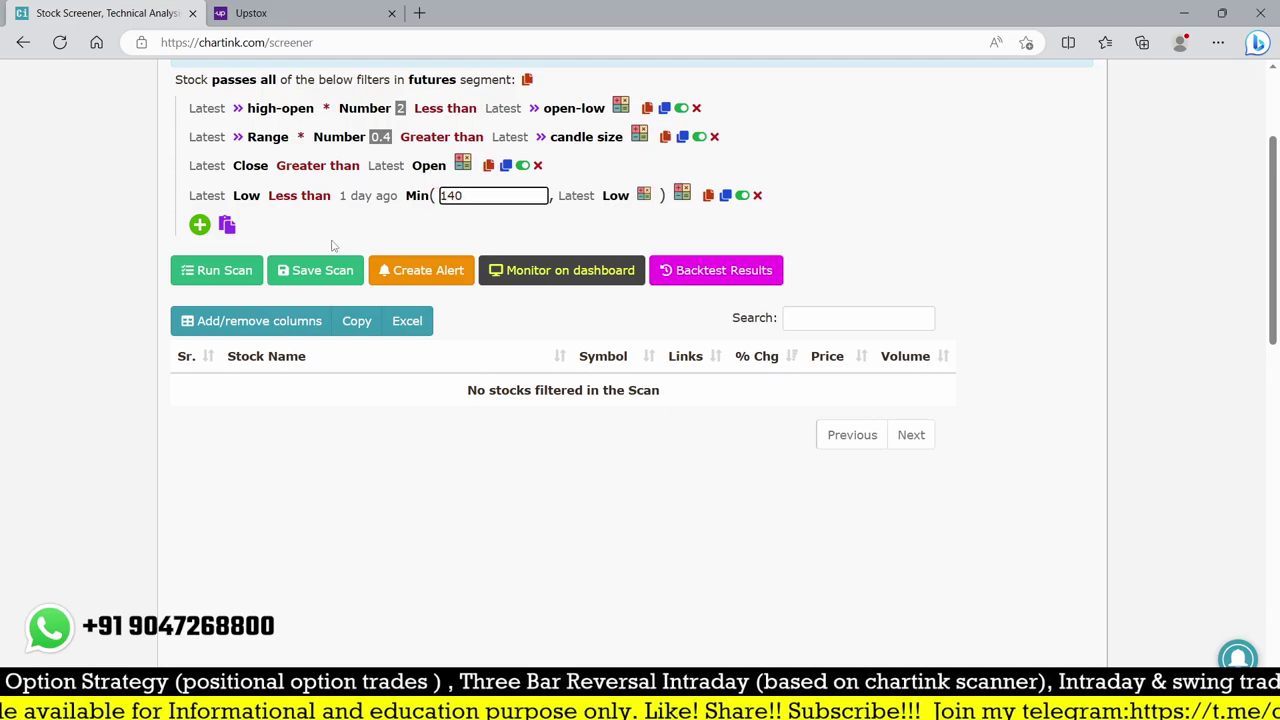
{"action": "left_click", "coordinate": [212, 270]}
Set the Min duration of the Low condition to 120 and run the scan
{"action": "left_click", "coordinate": [452, 197]}
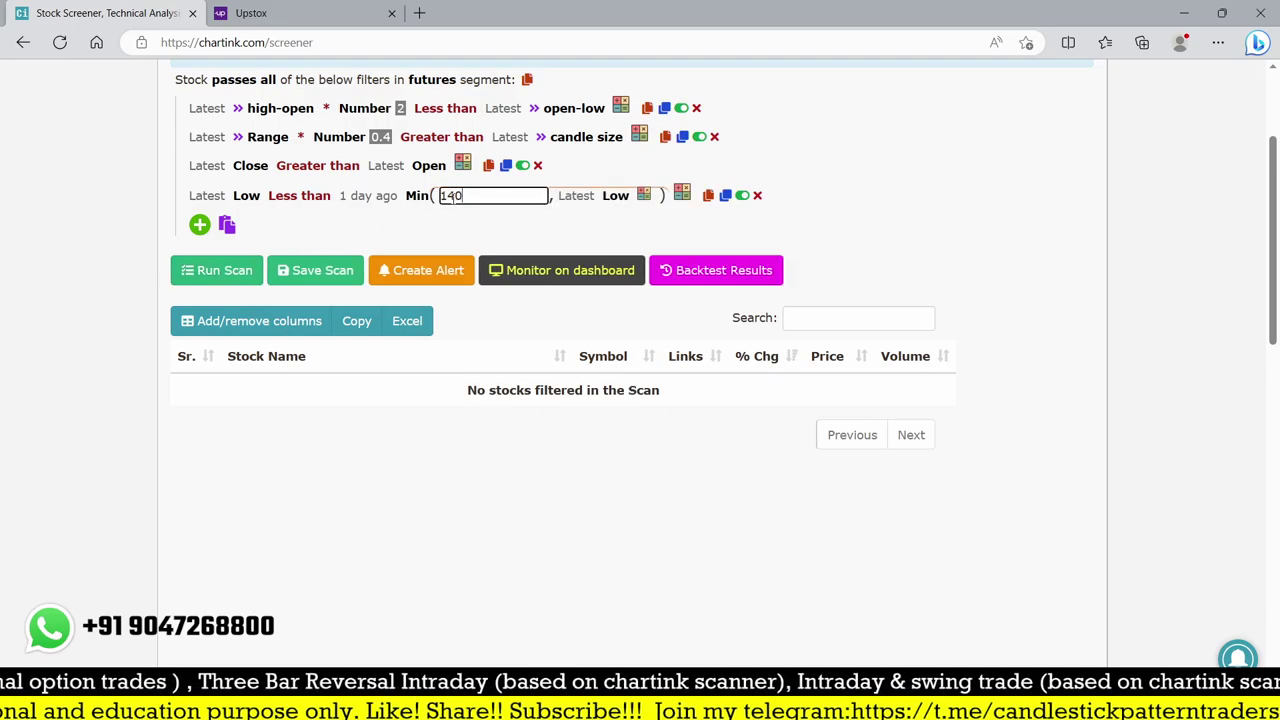
{"action": "key", "text": "BackSpace"}
{"action": "key", "text": "BackSpace"}
{"action": "key", "text": "BackSpace"}
{"action": "type", "text": "120"}
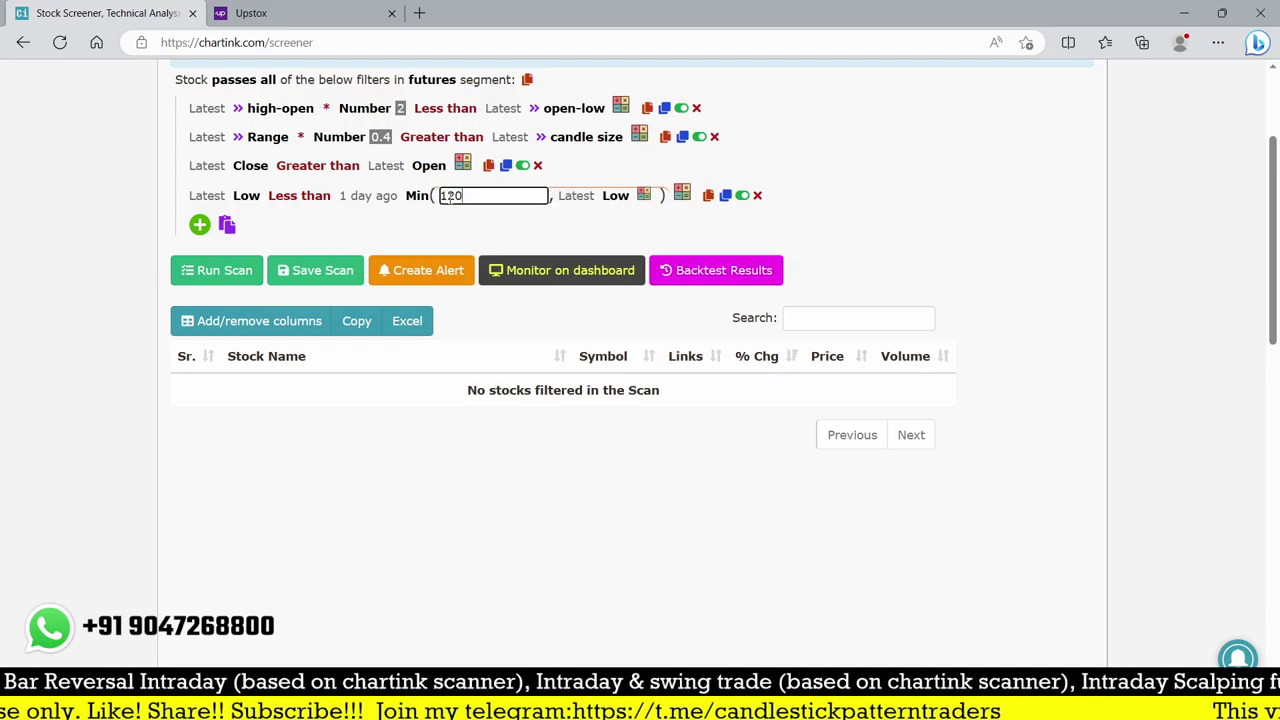
{"action": "left_click", "coordinate": [222, 272]}
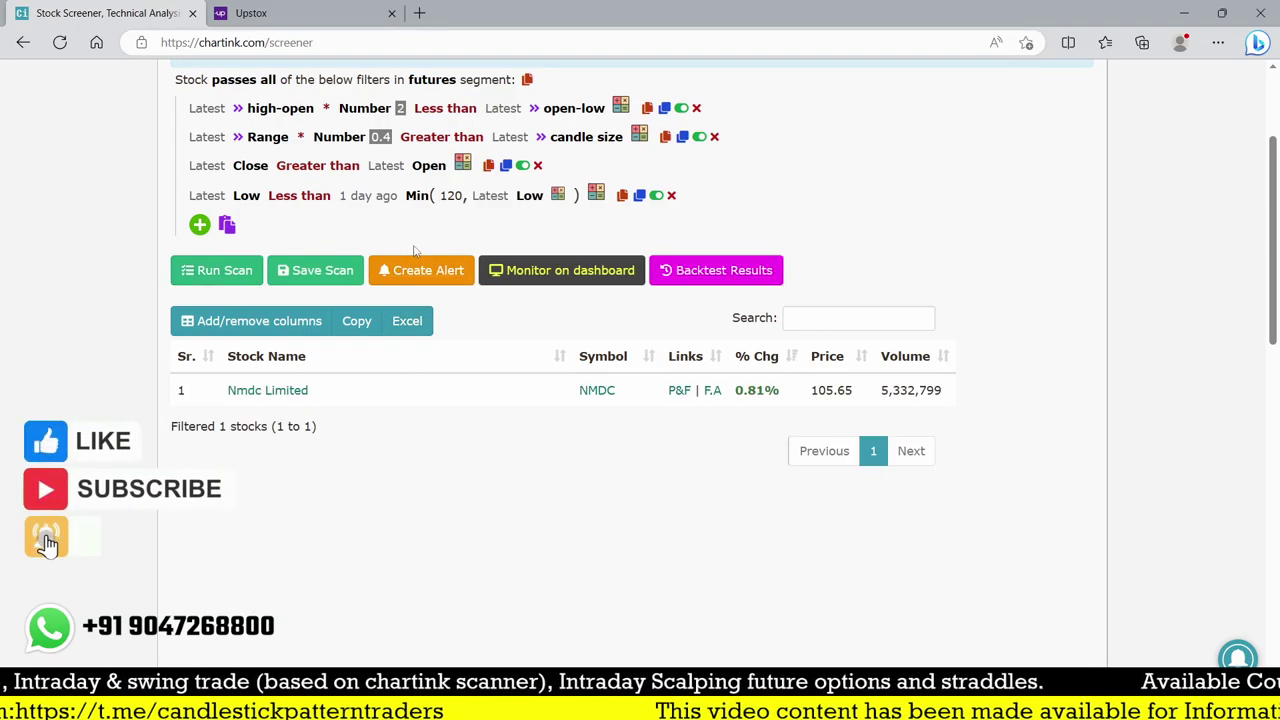
Set the Min duration of the Low condition to 20, rerun the scan and review the filtered stocks
{"action": "scroll", "coordinate": [423, 323], "scroll_direction": "up", "scroll_amount": 2}
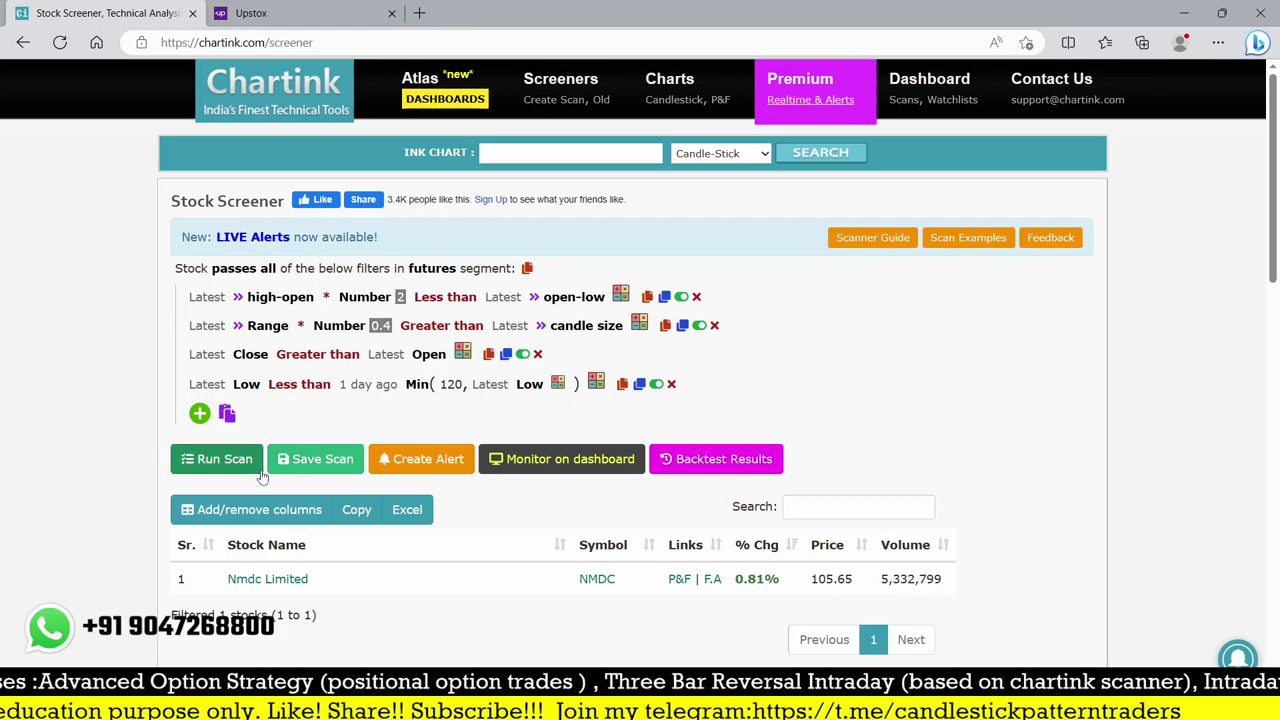
{"action": "left_click", "coordinate": [450, 384]}
{"action": "type", "text": "2"}
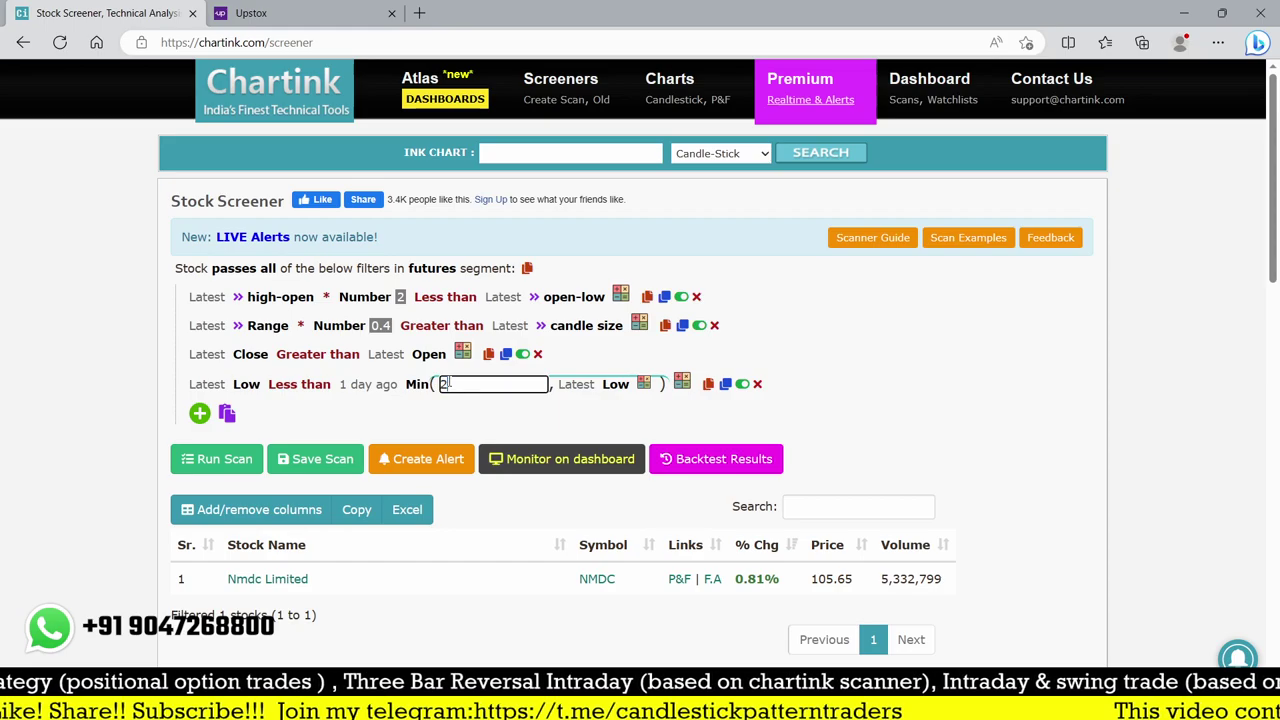
{"action": "left_click", "coordinate": [217, 459]}
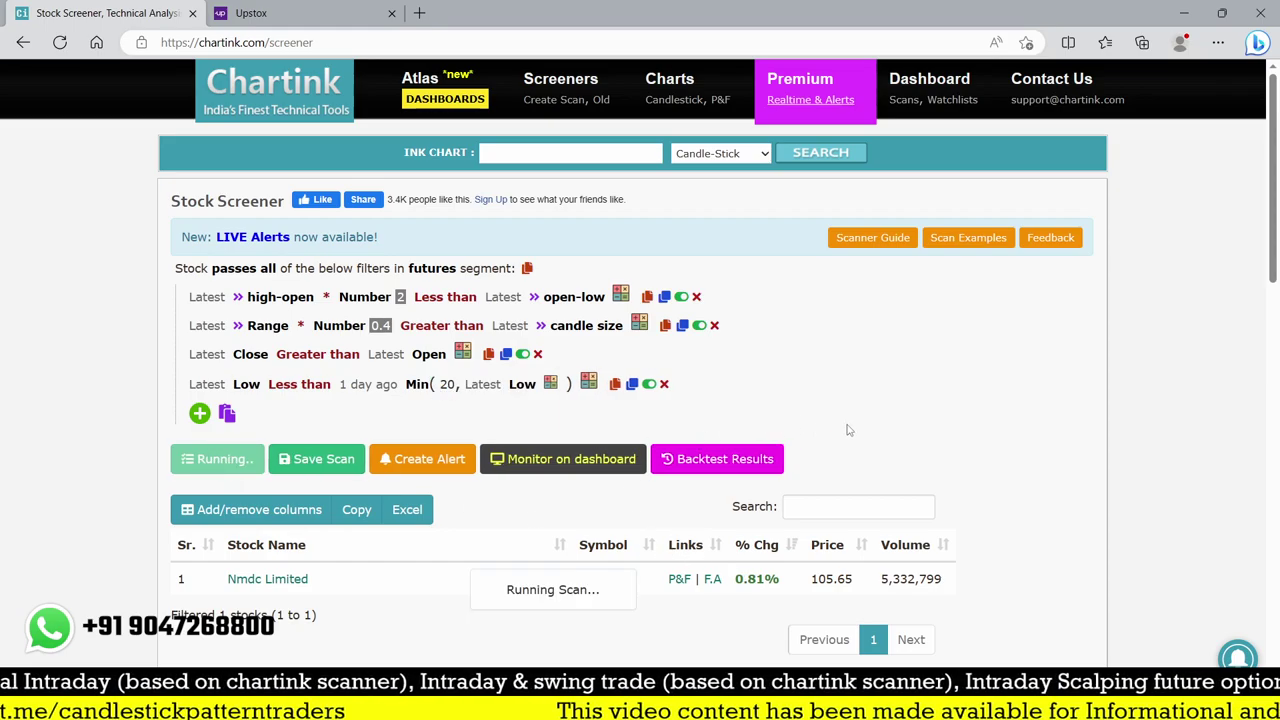
{"action": "scroll", "coordinate": [846, 428], "scroll_direction": "down", "scroll_amount": 3}
{"action": "scroll", "coordinate": [843, 409], "scroll_direction": "up", "scroll_amount": 1}
{"action": "scroll", "coordinate": [815, 425], "scroll_direction": "up", "scroll_amount": 2}
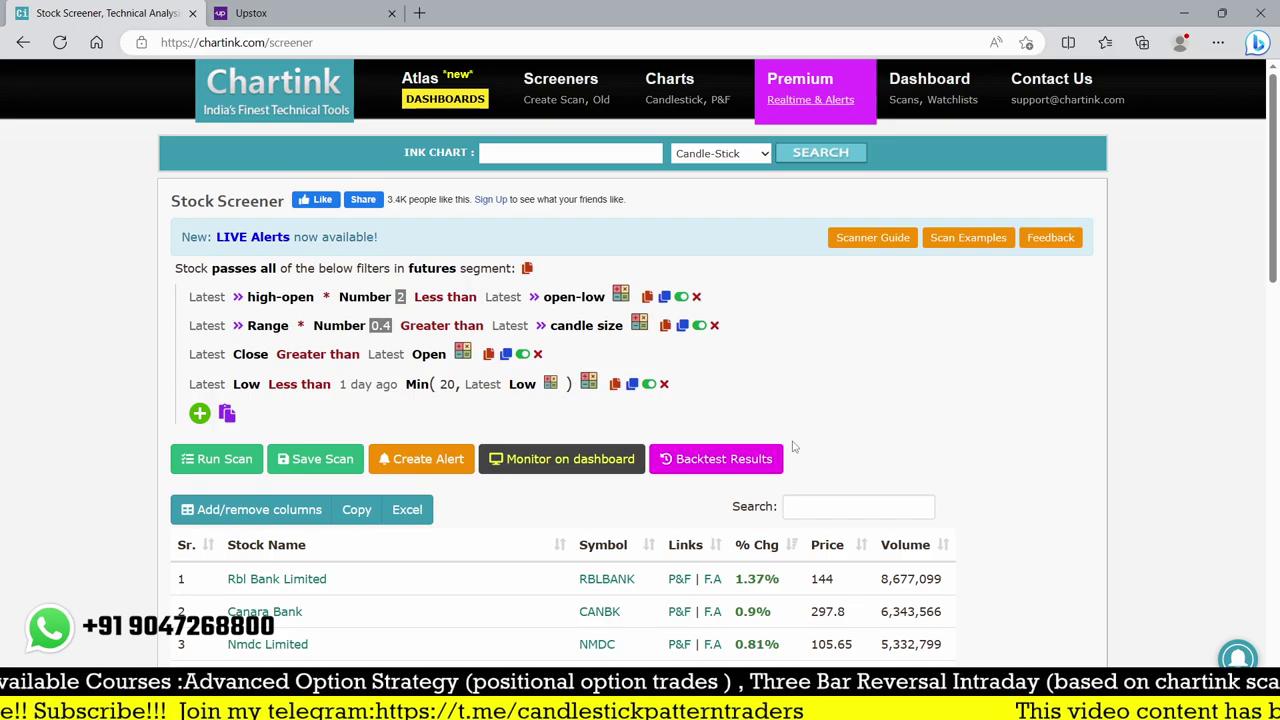
Add a condition requiring latest Volume to be greater than 1 day ago Volume and run the scan
{"action": "left_click", "coordinate": [201, 415]}
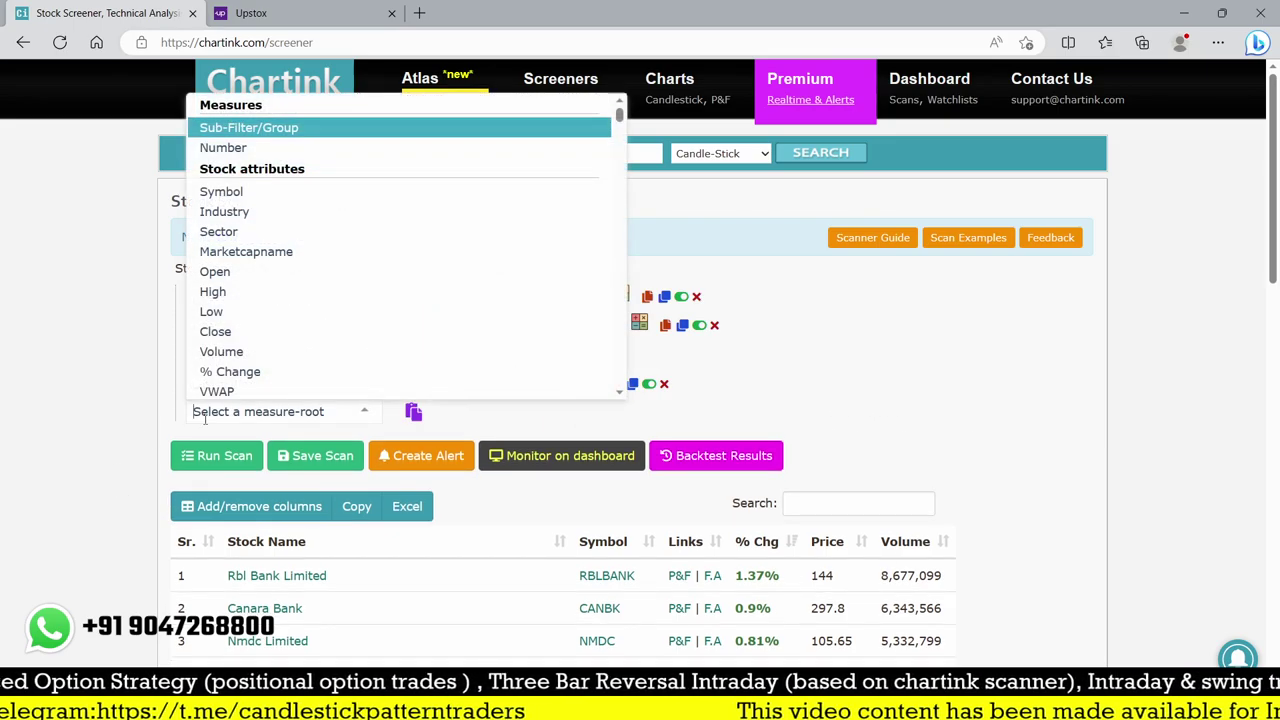
{"action": "type", "text": "VOL"}
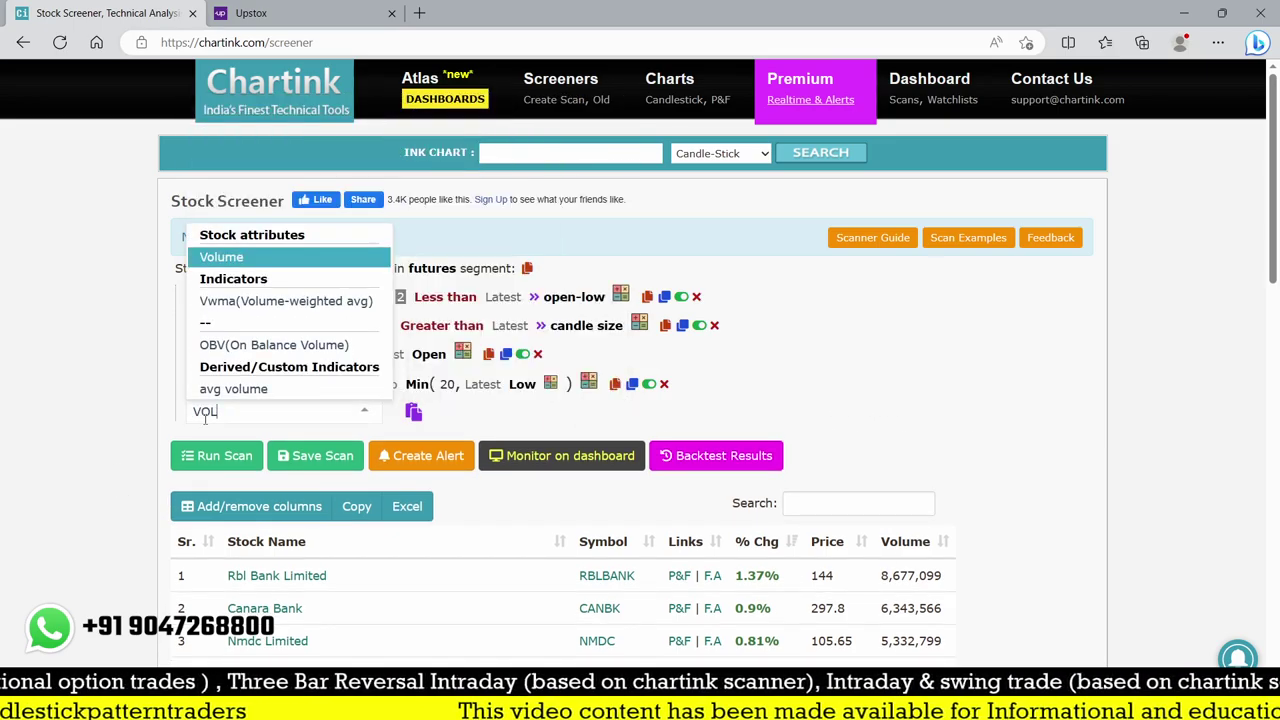
{"action": "key", "text": "Return"}
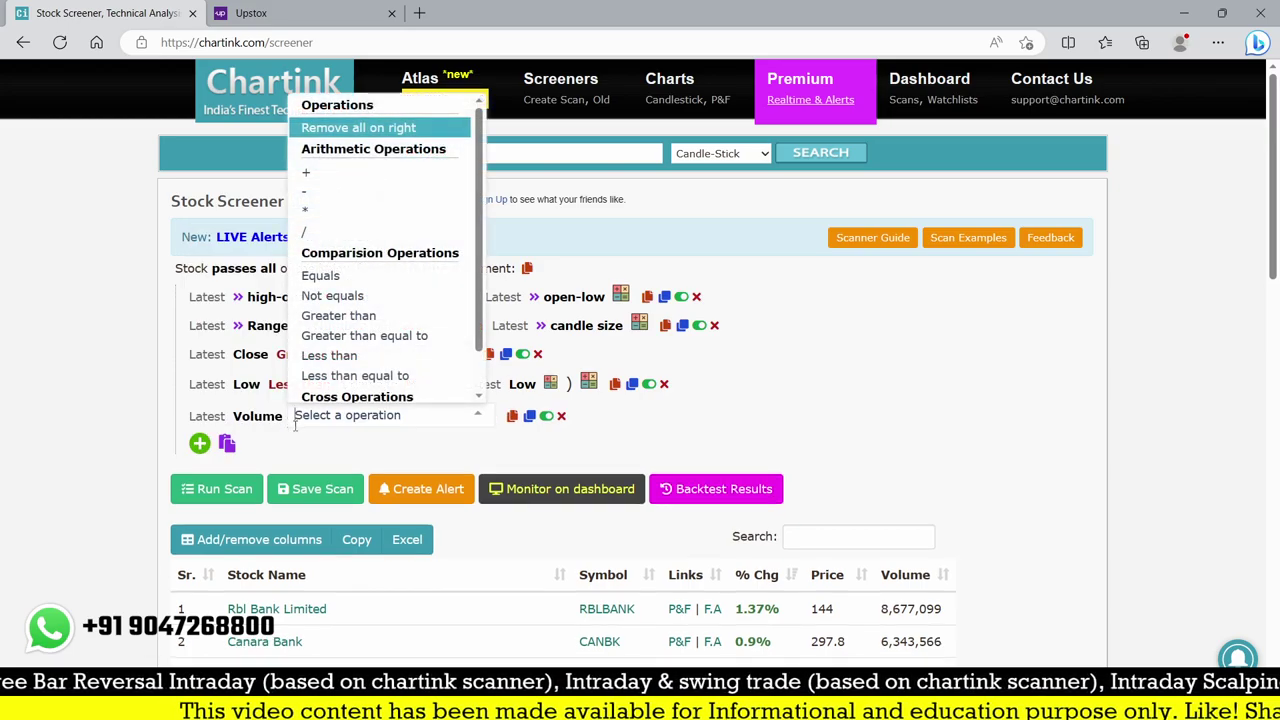
{"action": "type", "text": "GRE"}
{"action": "left_click", "coordinate": [380, 371]}
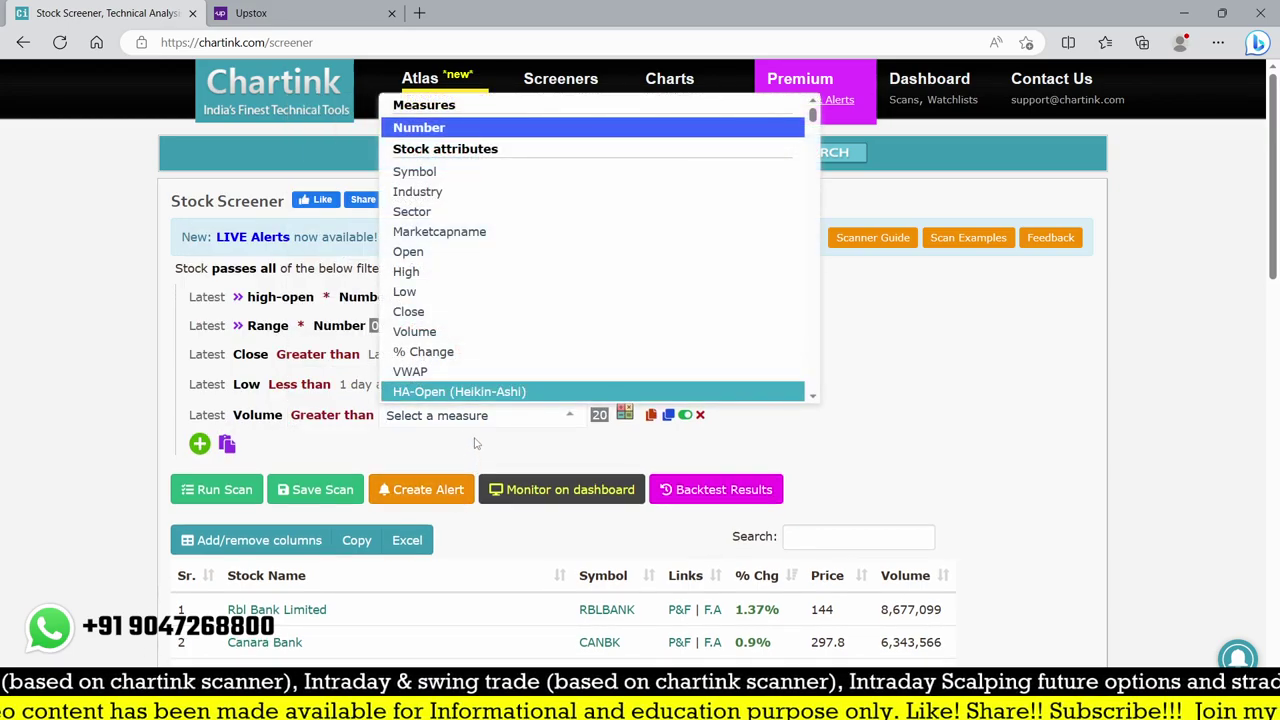
{"action": "type", "text": "VOL"}
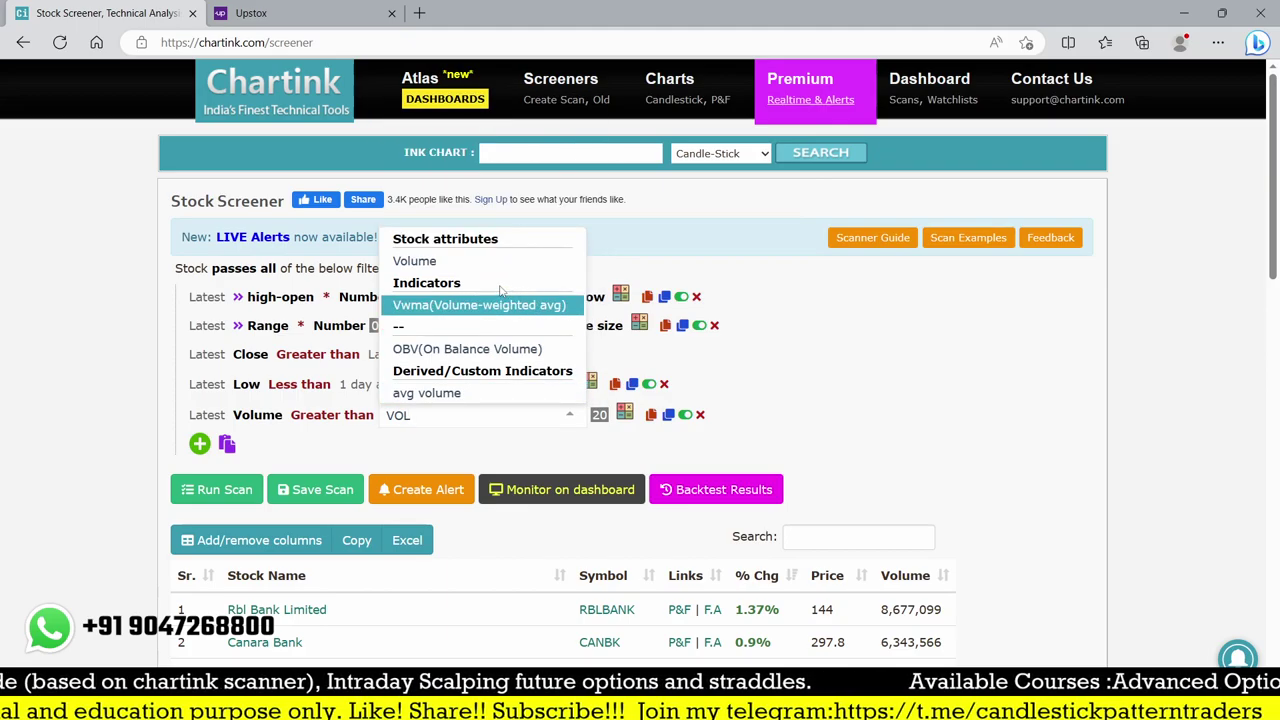
{"action": "left_click", "coordinate": [480, 262]}
{"action": "left_click", "coordinate": [392, 420]}
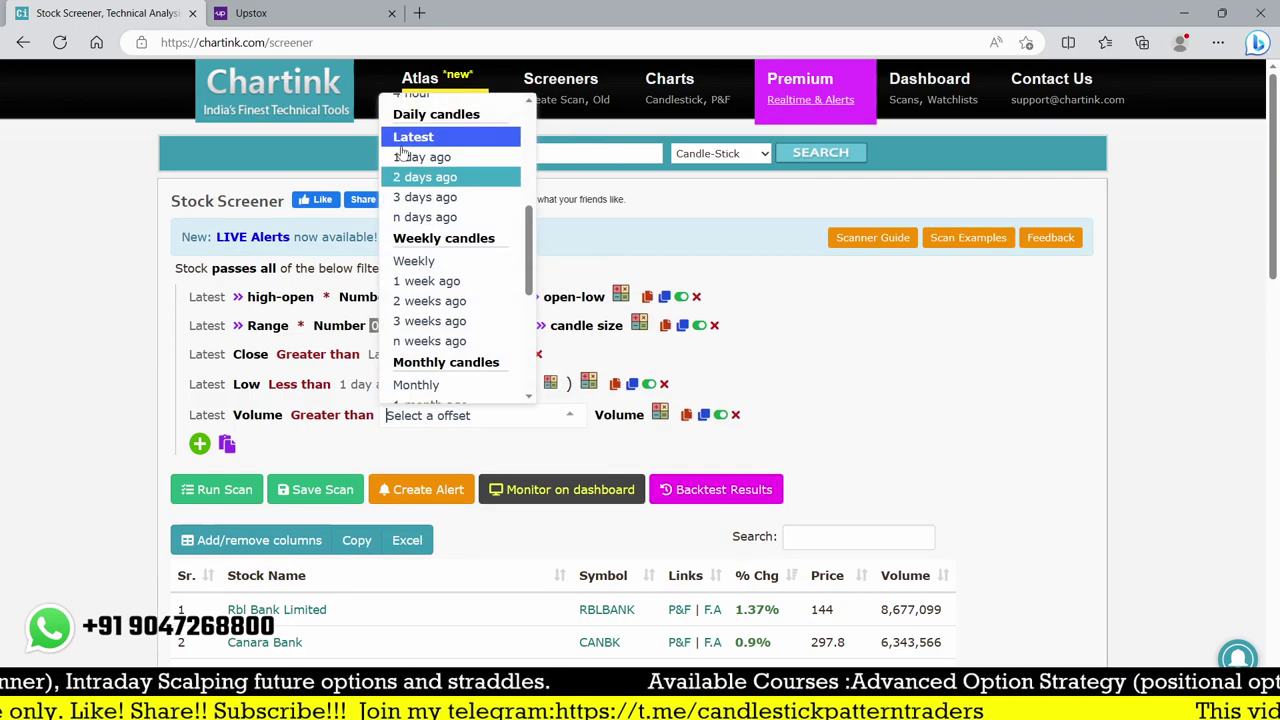
{"action": "left_click", "coordinate": [415, 158]}
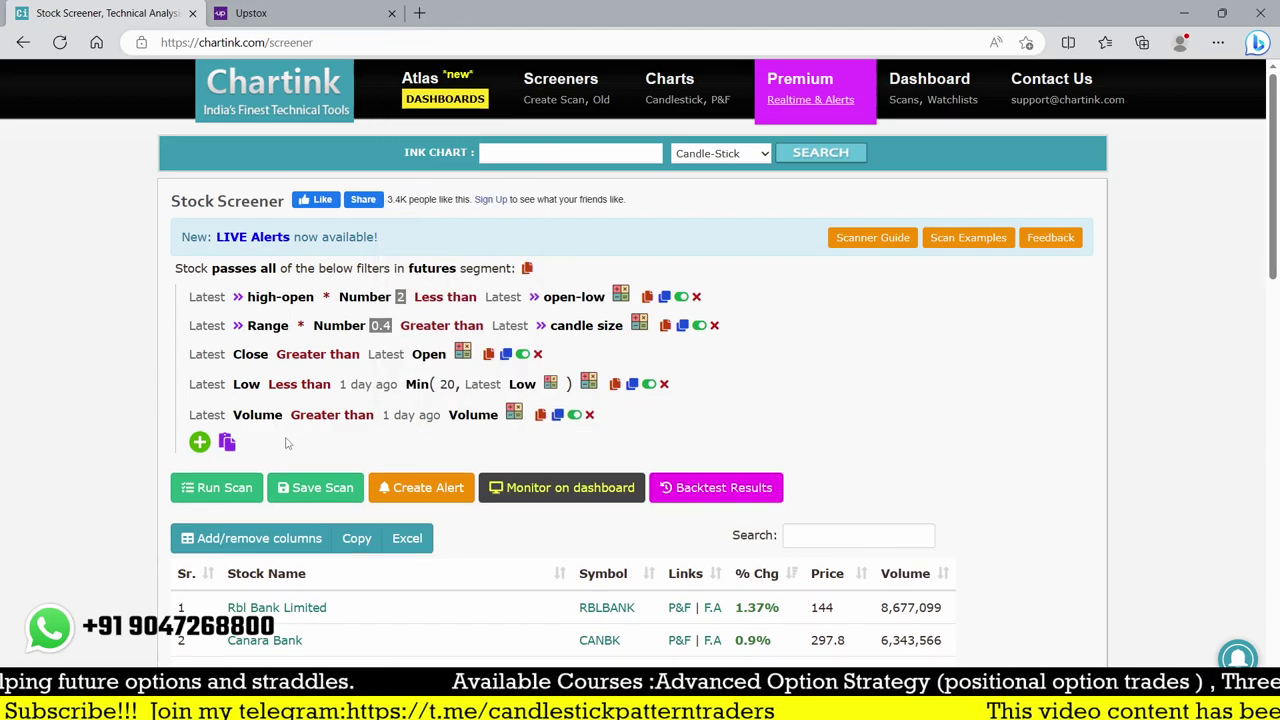
{"action": "left_click", "coordinate": [212, 488]}
{"action": "scroll", "coordinate": [361, 422], "scroll_direction": "down", "scroll_amount": 3}
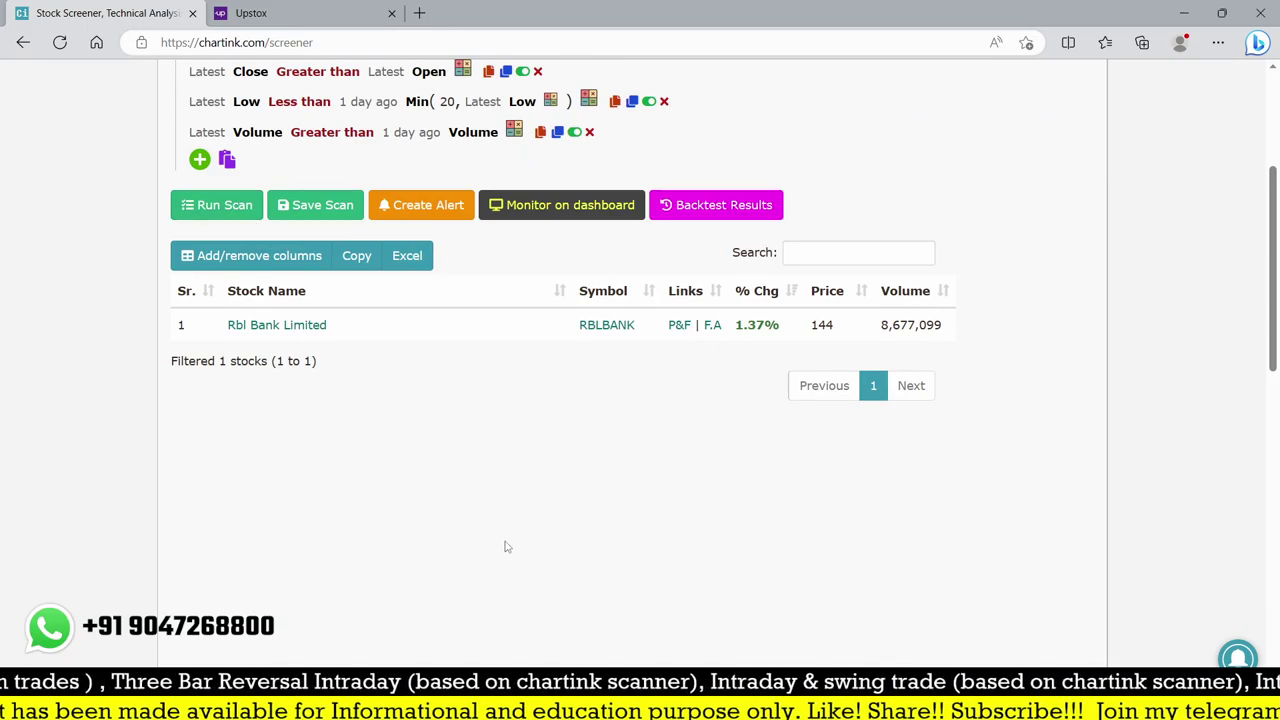
{"action": "scroll", "coordinate": [423, 480], "scroll_direction": "up", "scroll_amount": 3}
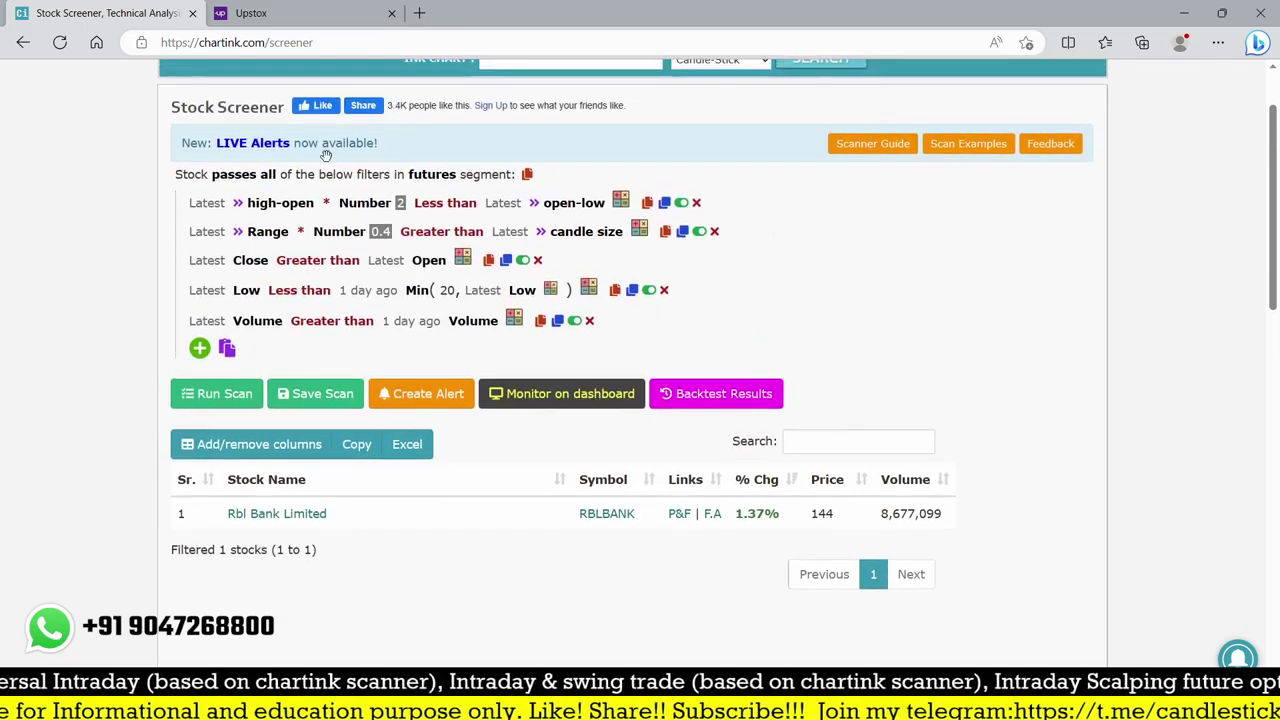
Switch to Upstox and load the RBLBANK equity chart of RBL Bank Limited
{"action": "left_click", "coordinate": [250, 13]}
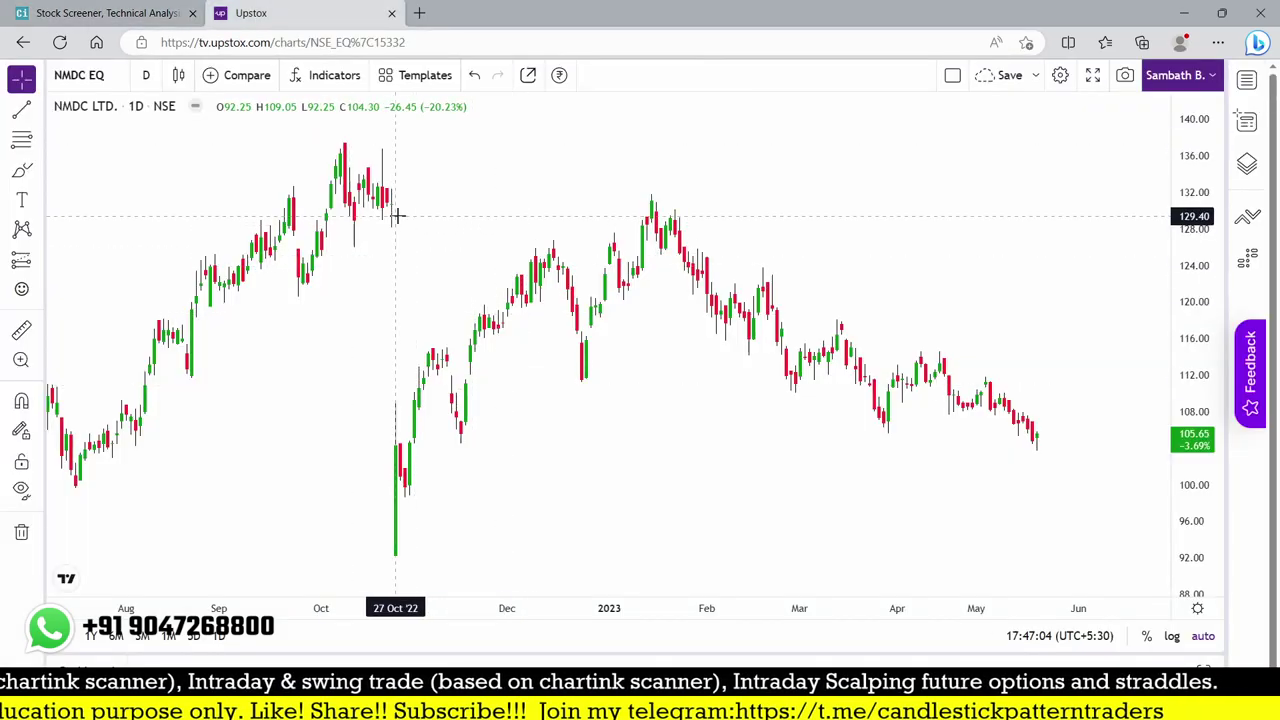
{"action": "type", "text": "RBLBANK"}
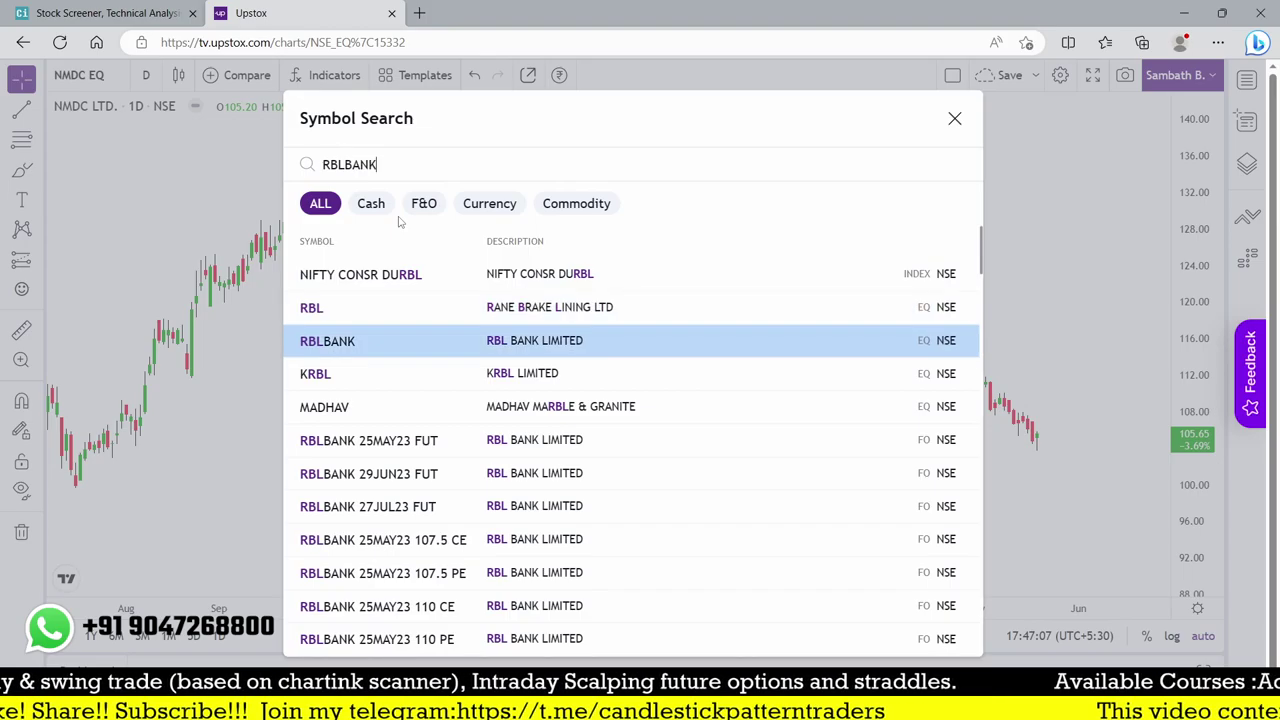
{"action": "key", "text": "Return"}
{"action": "scroll", "coordinate": [520, 198], "scroll_direction": "up", "scroll_amount": 3}
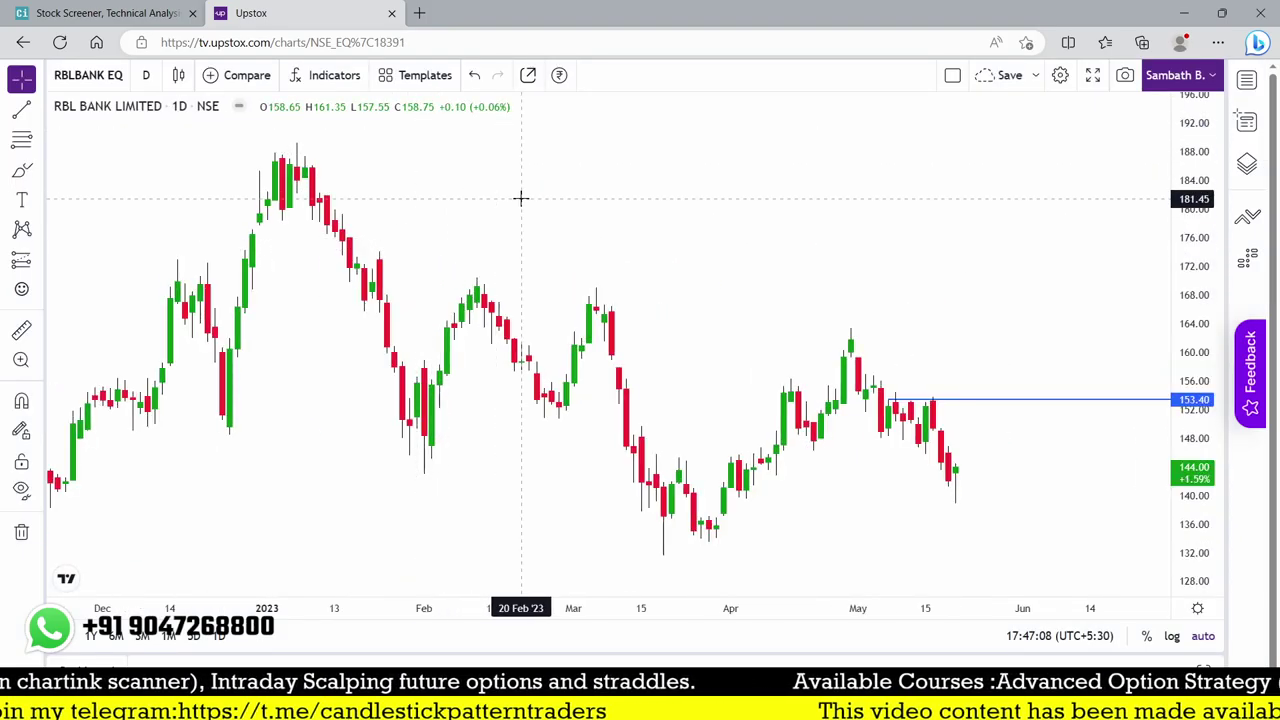
Add the Volume indicator to the RBLBANK chart and examine the volume bars of the latest candles
{"action": "left_click", "coordinate": [346, 88]}
{"action": "type", "text": "VOL"}
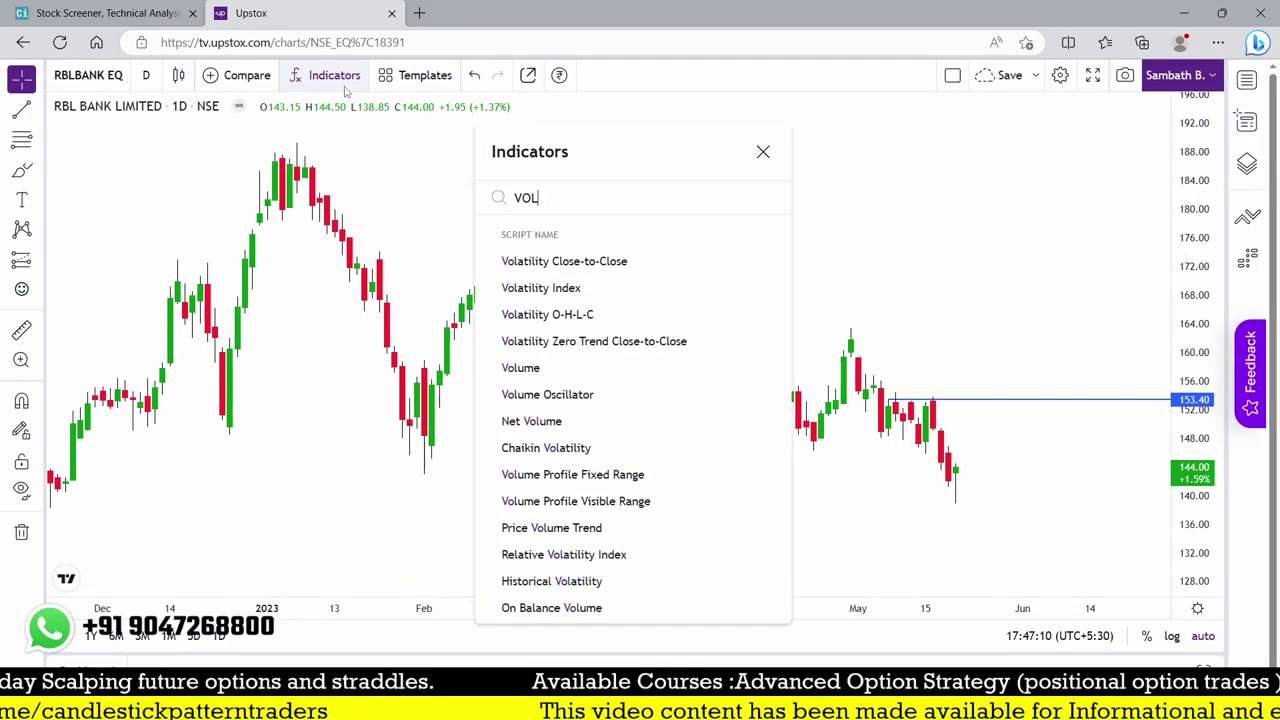
{"action": "type", "text": "U"}
{"action": "key", "text": "Down"}
{"action": "key", "text": "Return"}
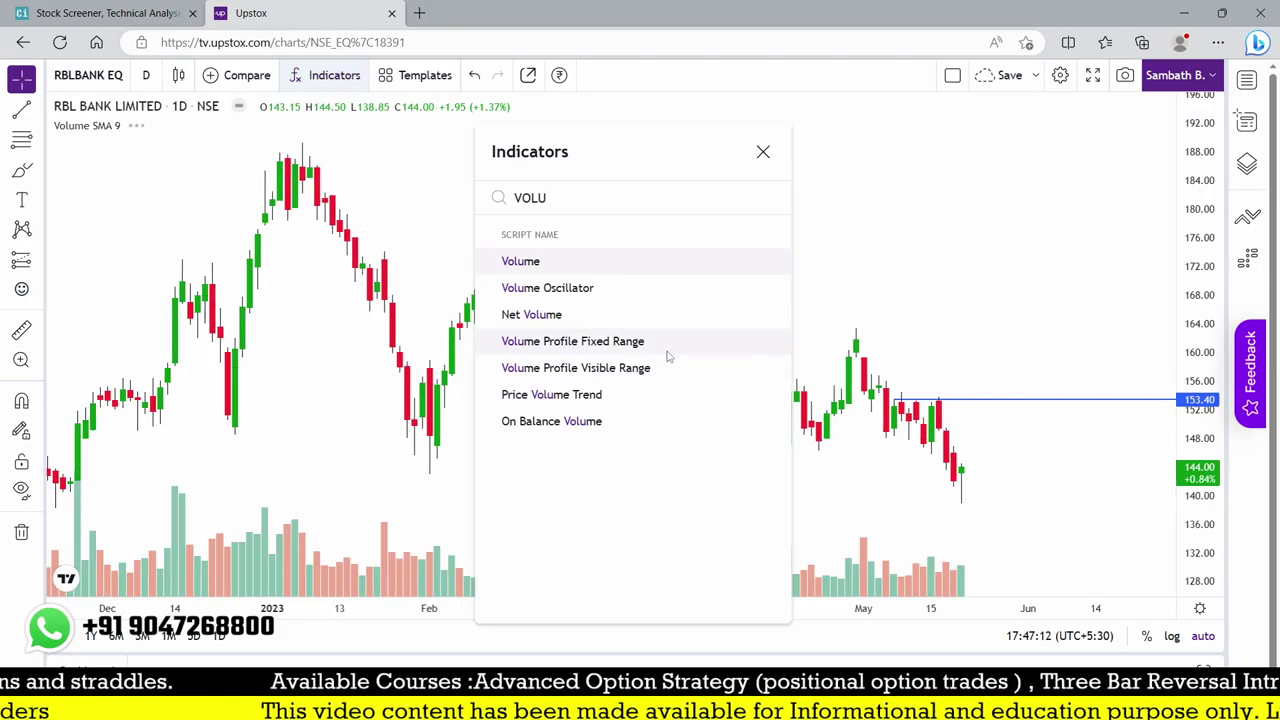
{"action": "left_click", "coordinate": [994, 340]}
{"action": "scroll", "coordinate": [974, 357], "scroll_direction": "up", "scroll_amount": 5}
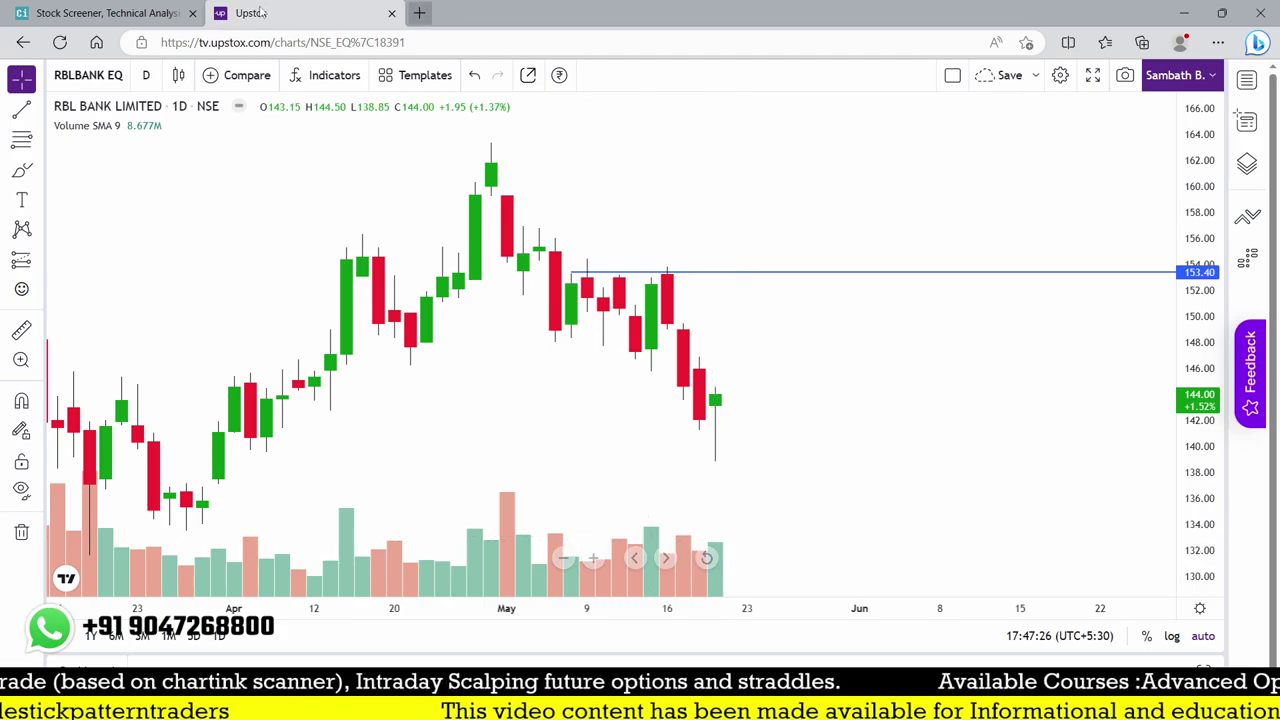
Return to Chartink and disable the Volume condition without deleting it
{"action": "key", "text": "ctrl+Tab"}
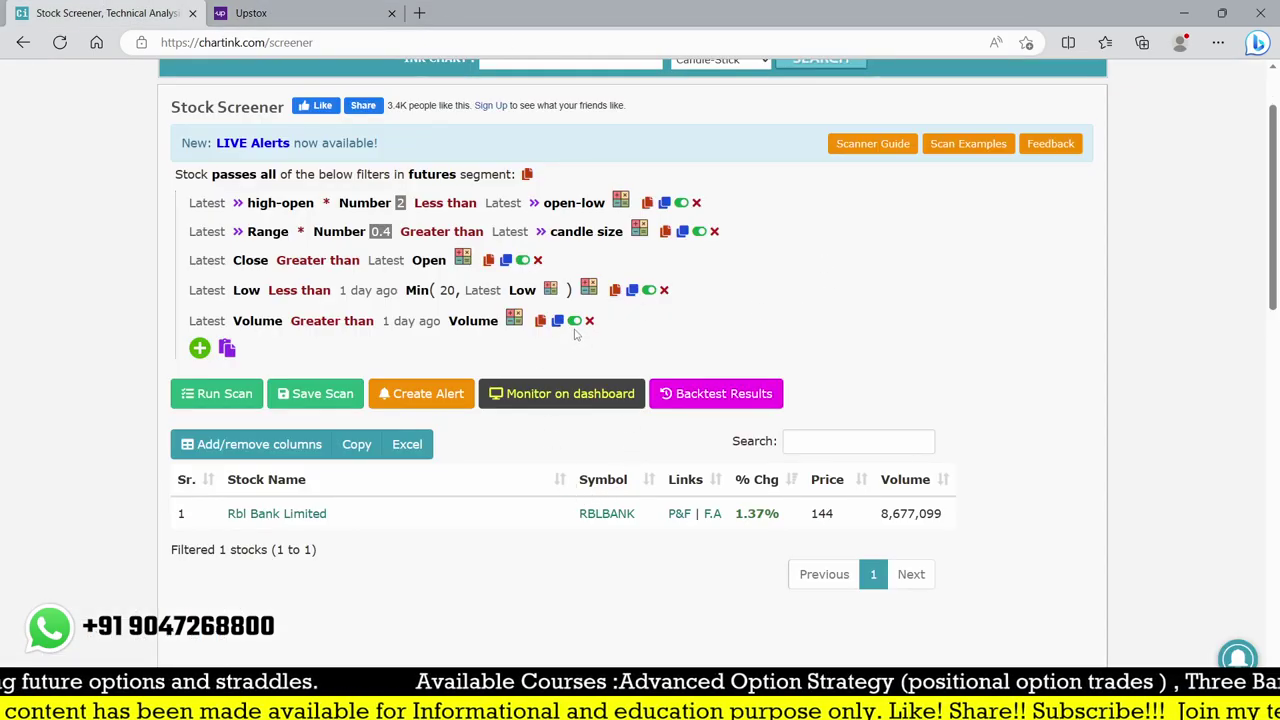
{"action": "left_click", "coordinate": [573, 321]}
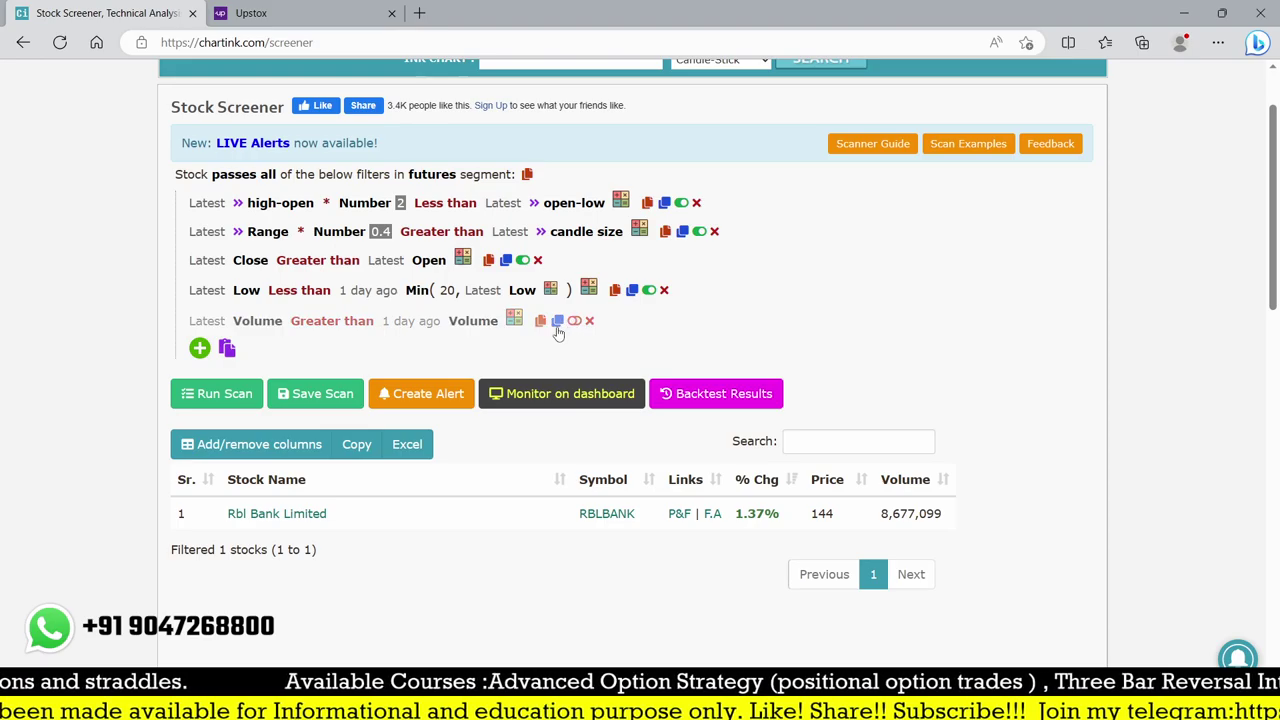
Add a filter condition on latest Rsi with period 14, using the Greater than comparison
{"action": "left_click", "coordinate": [200, 349]}
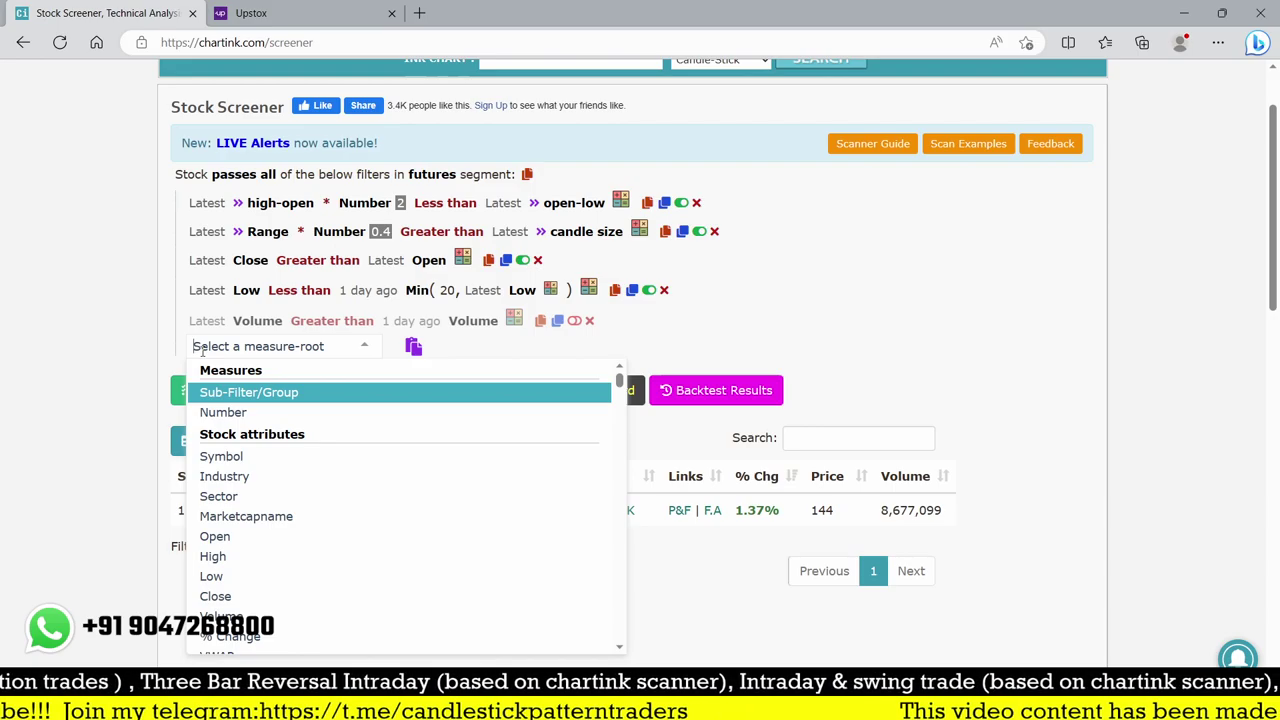
{"action": "type", "text": "RSI"}
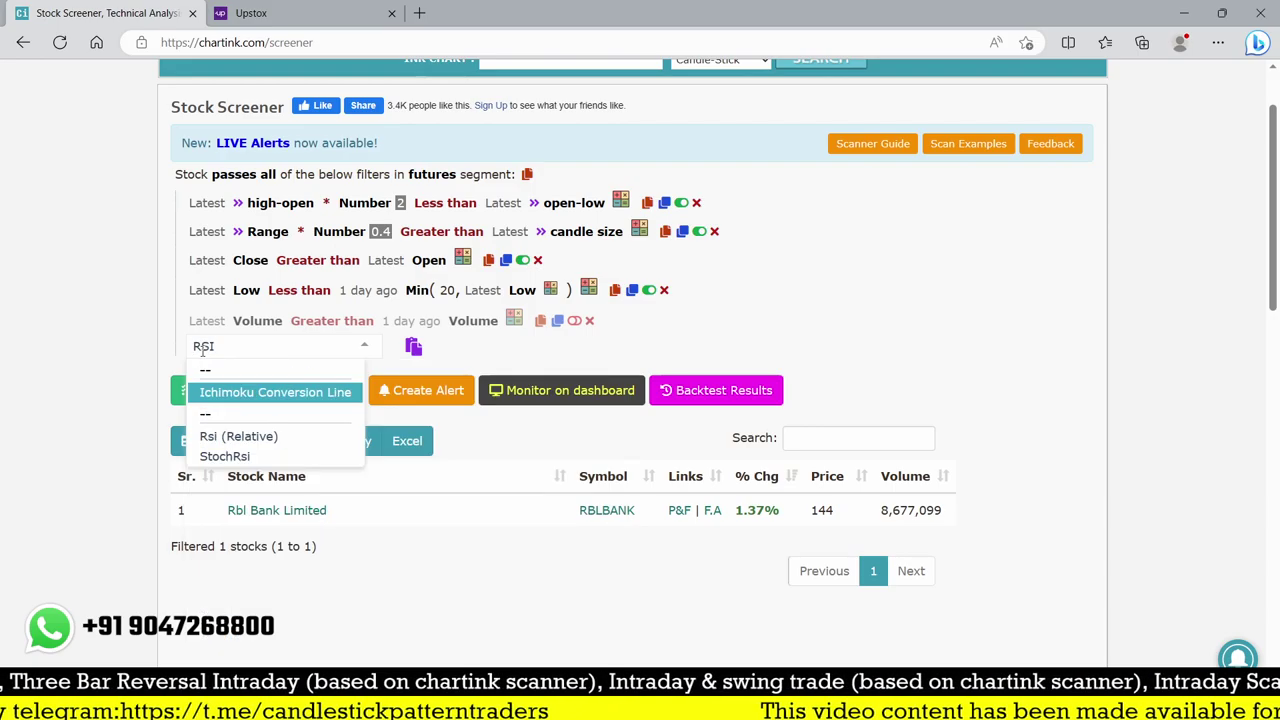
{"action": "left_click", "coordinate": [237, 436]}
{"action": "type", "text": "GR"}
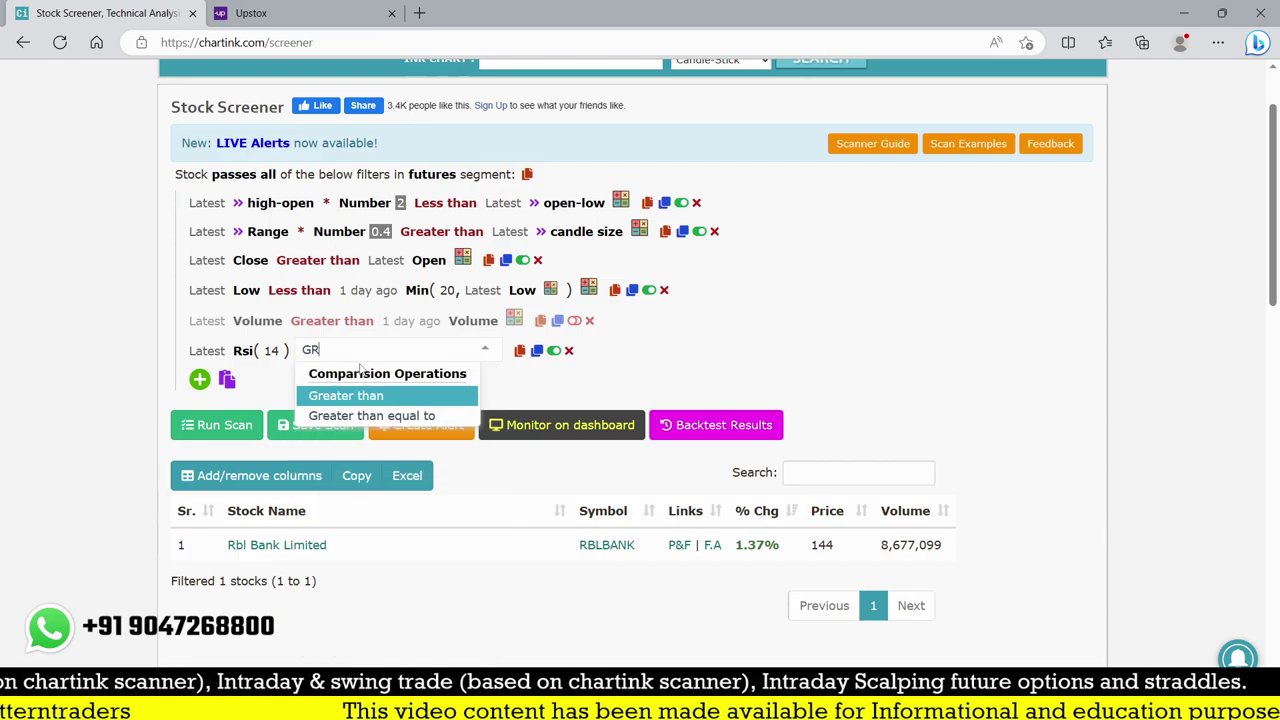
{"action": "left_click", "coordinate": [357, 396]}
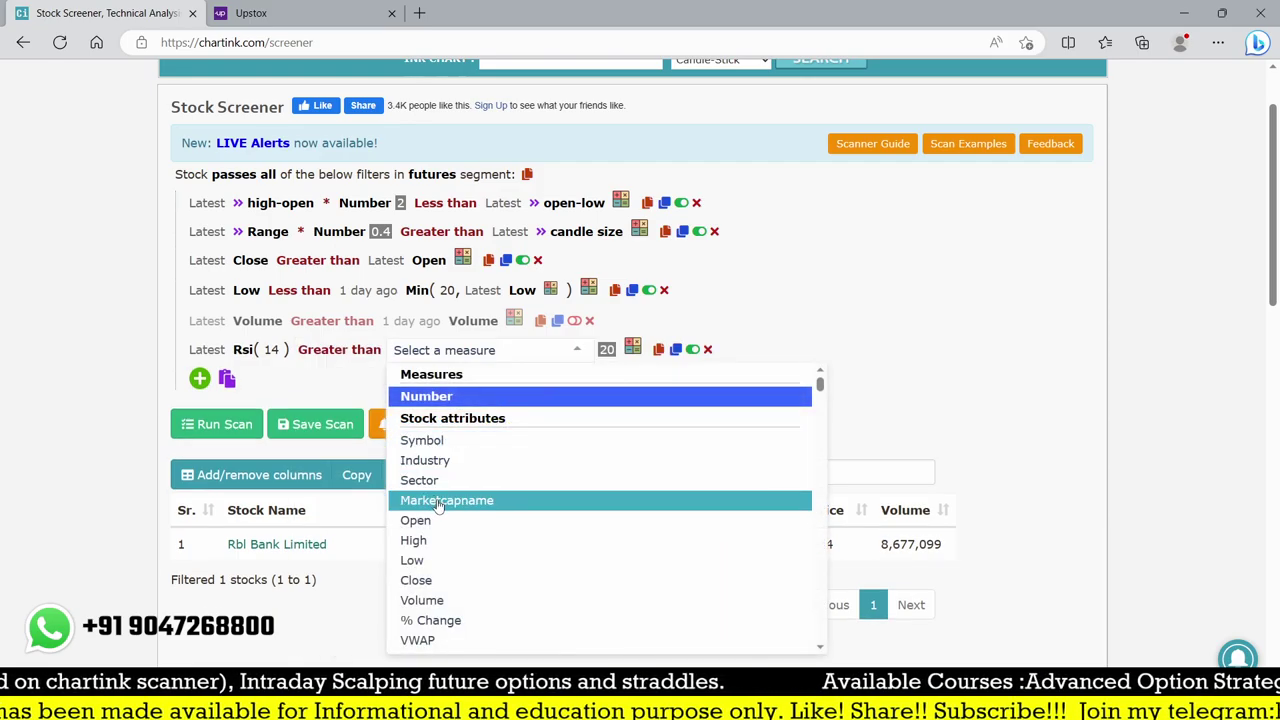
Change the RSI condition to Less than Number 30 and run the scan
{"action": "left_click", "coordinate": [324, 347]}
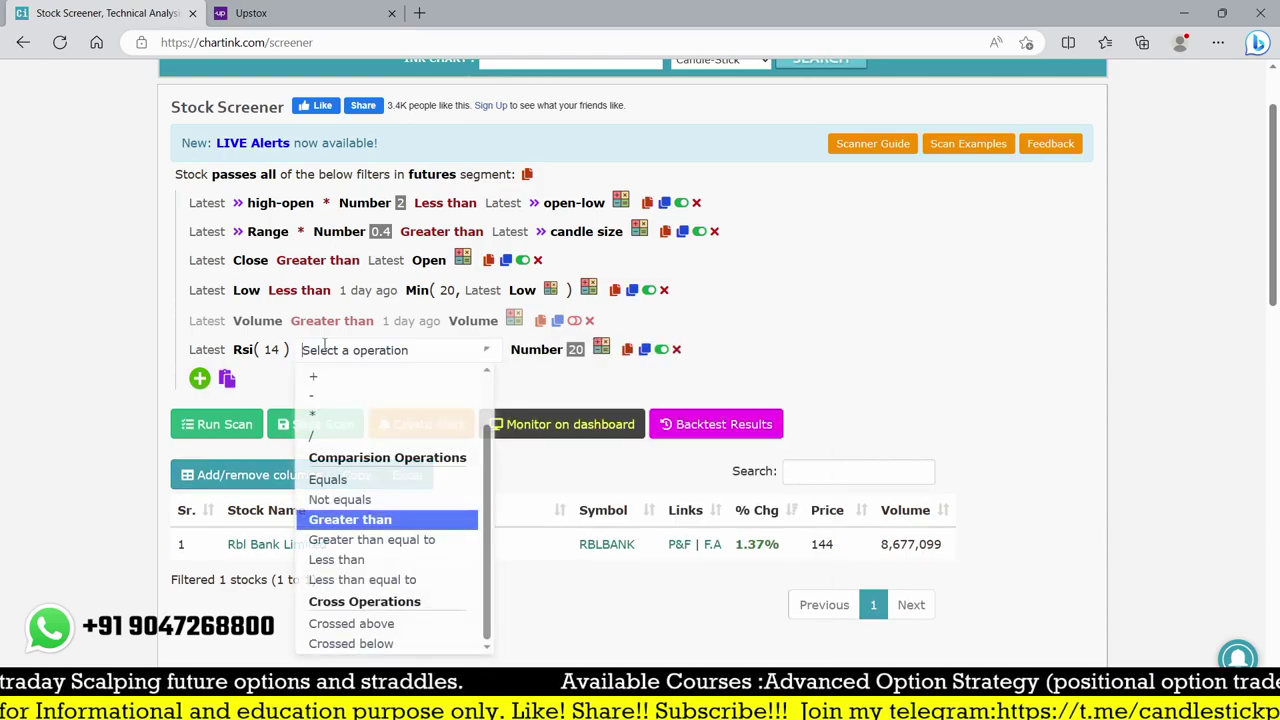
{"action": "type", "text": "LES"}
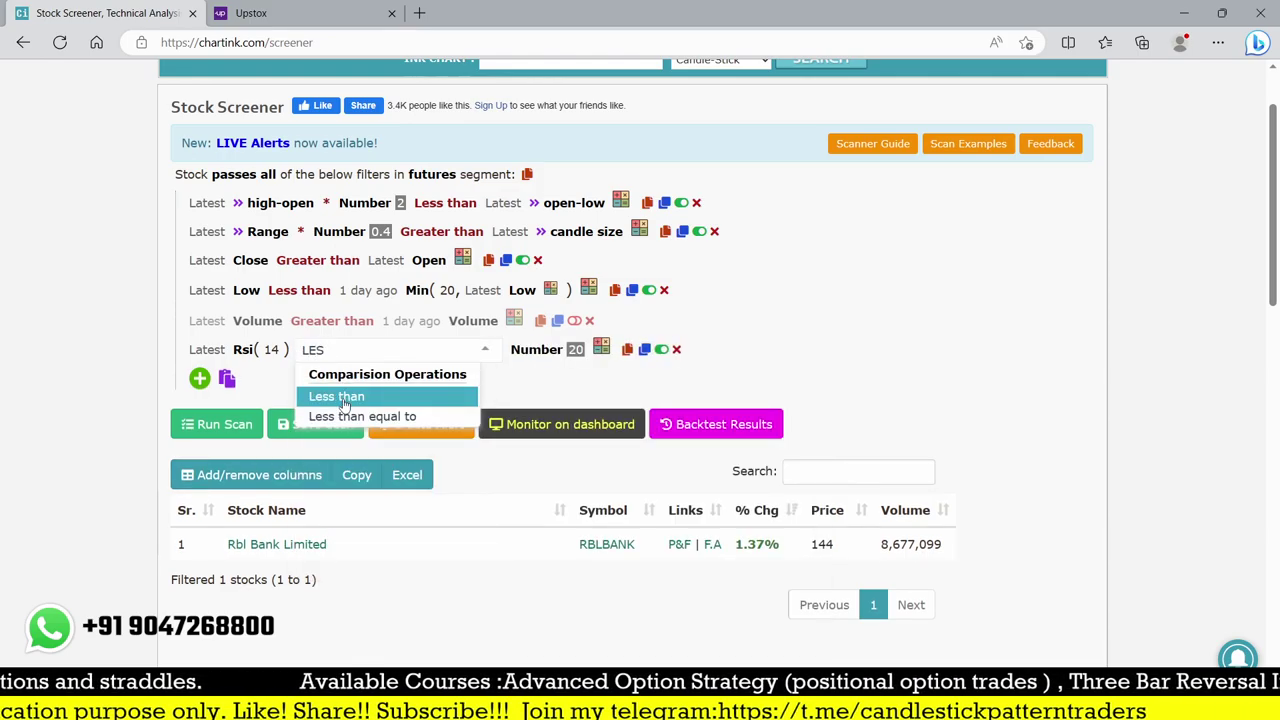
{"action": "left_click", "coordinate": [345, 398]}
{"action": "left_click", "coordinate": [390, 350]}
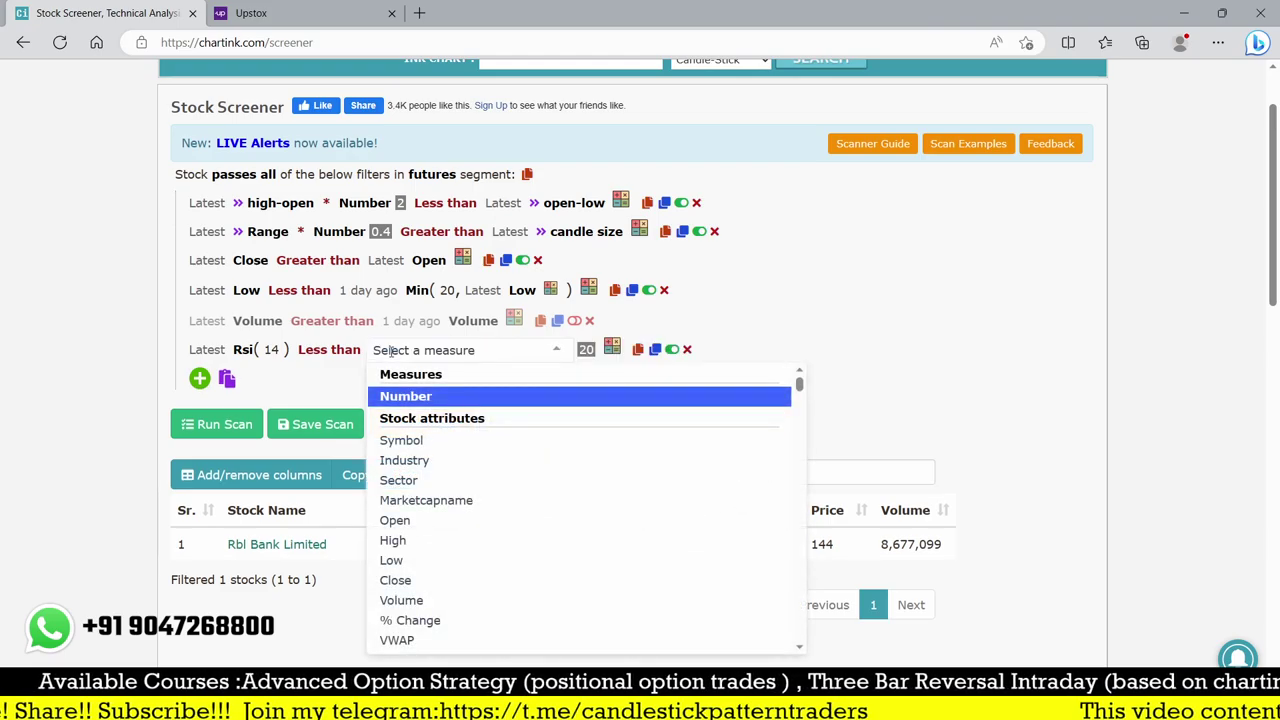
{"action": "type", "text": "30"}
{"action": "key", "text": "Return"}
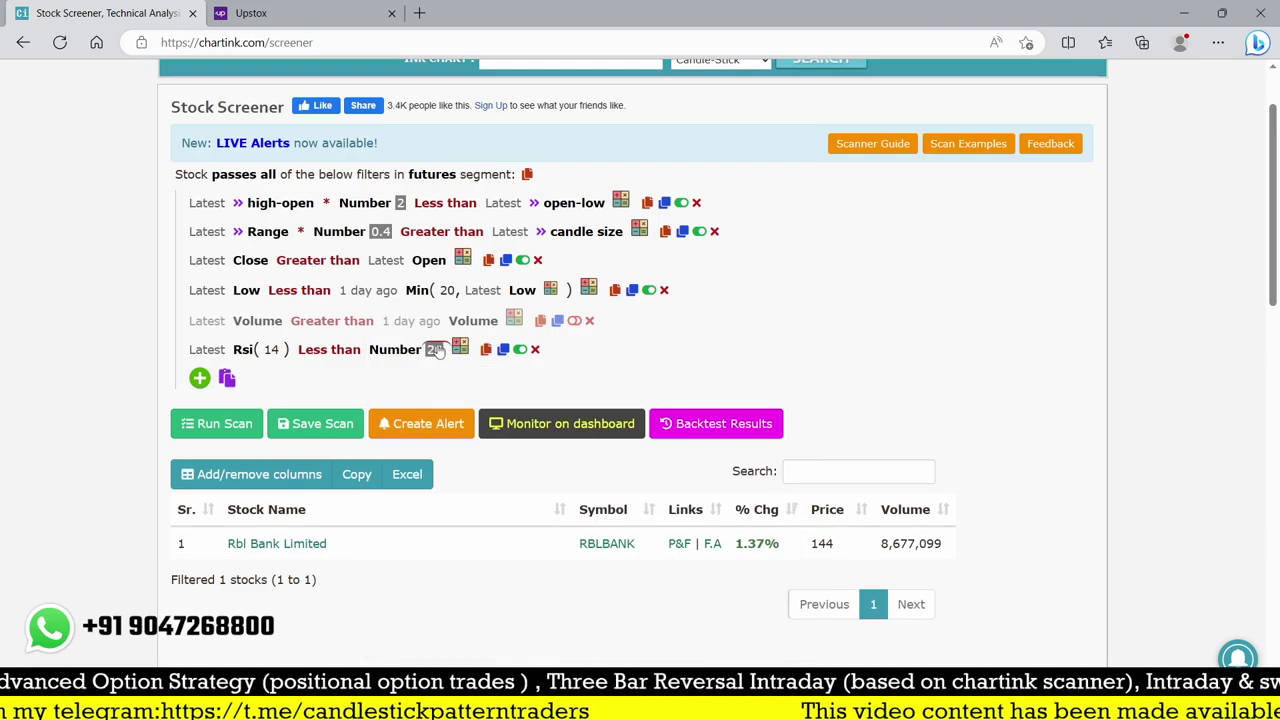
{"action": "left_click", "coordinate": [432, 349]}
{"action": "left_click", "coordinate": [730, 338]}
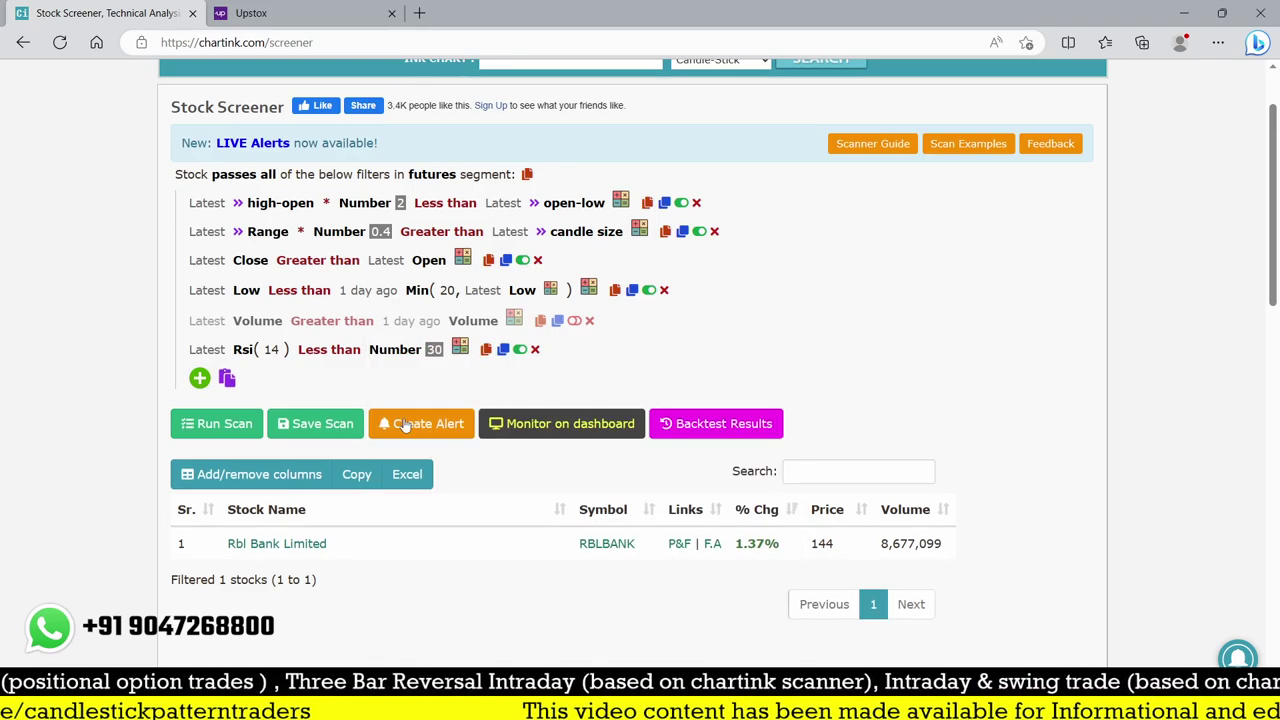
{"action": "left_click", "coordinate": [224, 424]}
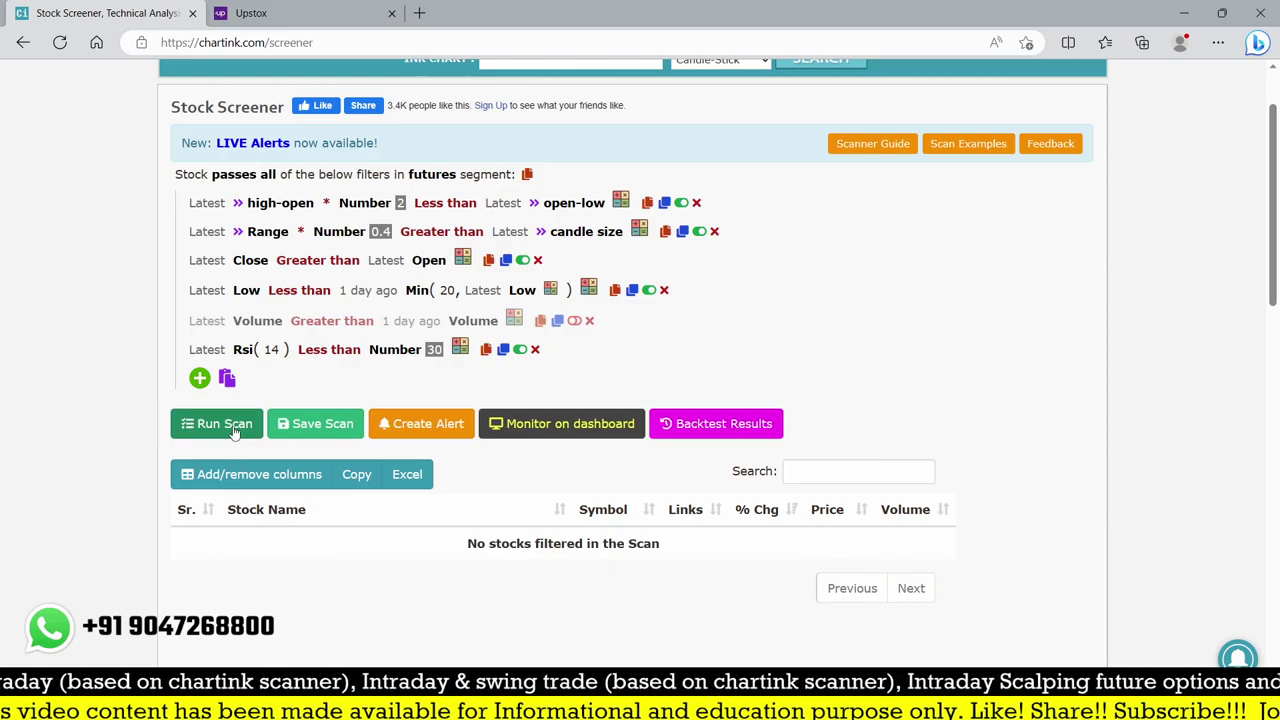
Try RSI limits of 35 and 40 in the condition, running the scan after each change
{"action": "left_click", "coordinate": [432, 349]}
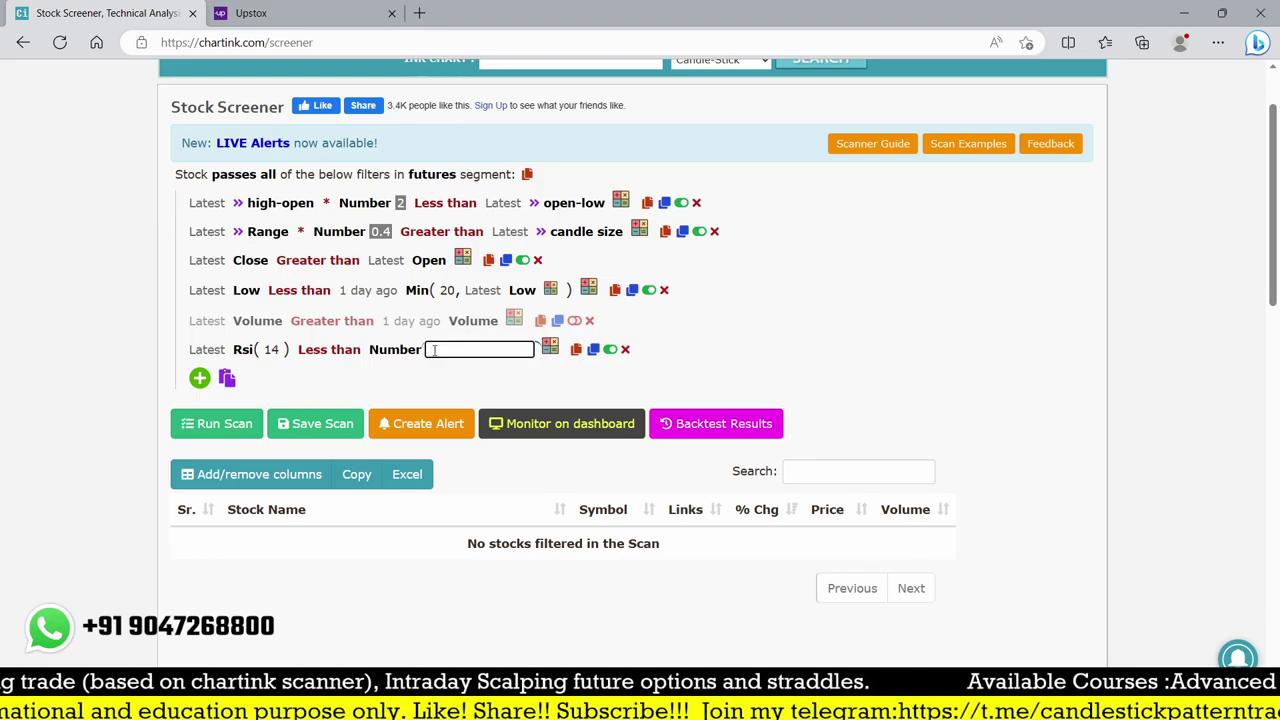
{"action": "type", "text": "5"}
{"action": "left_click", "coordinate": [236, 425]}
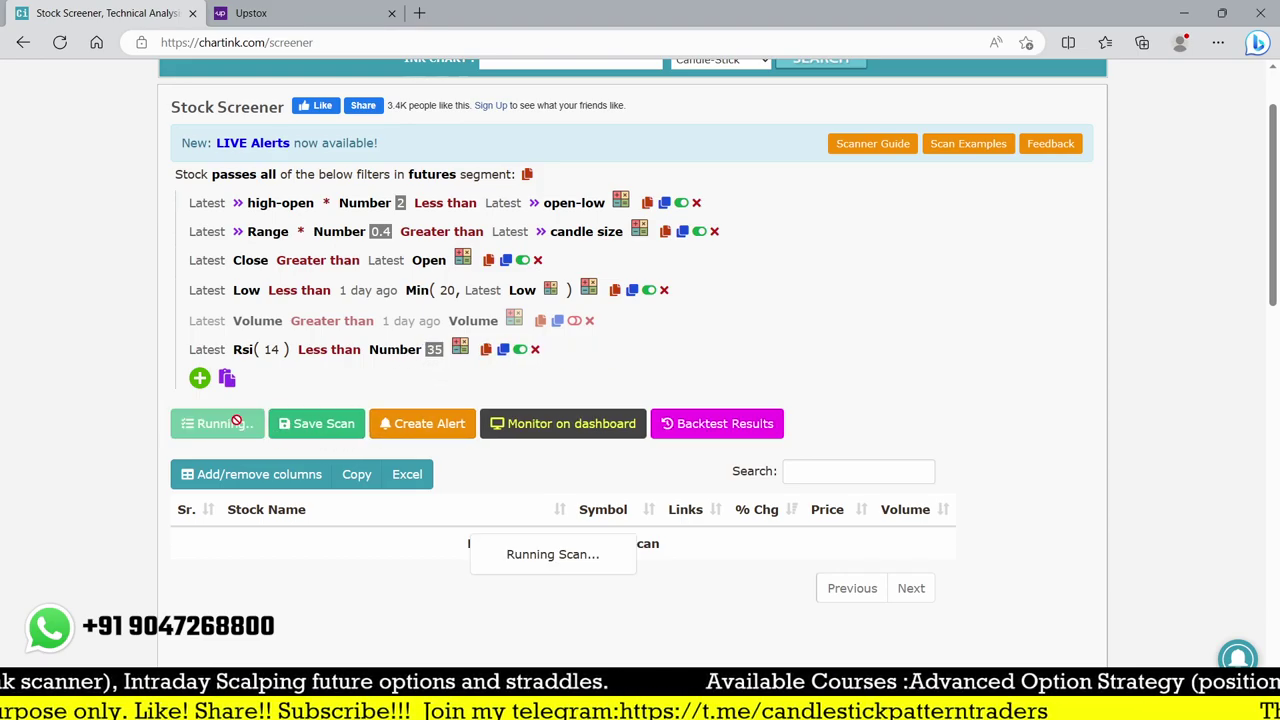
{"action": "left_click", "coordinate": [433, 349]}
{"action": "type", "text": "4"}
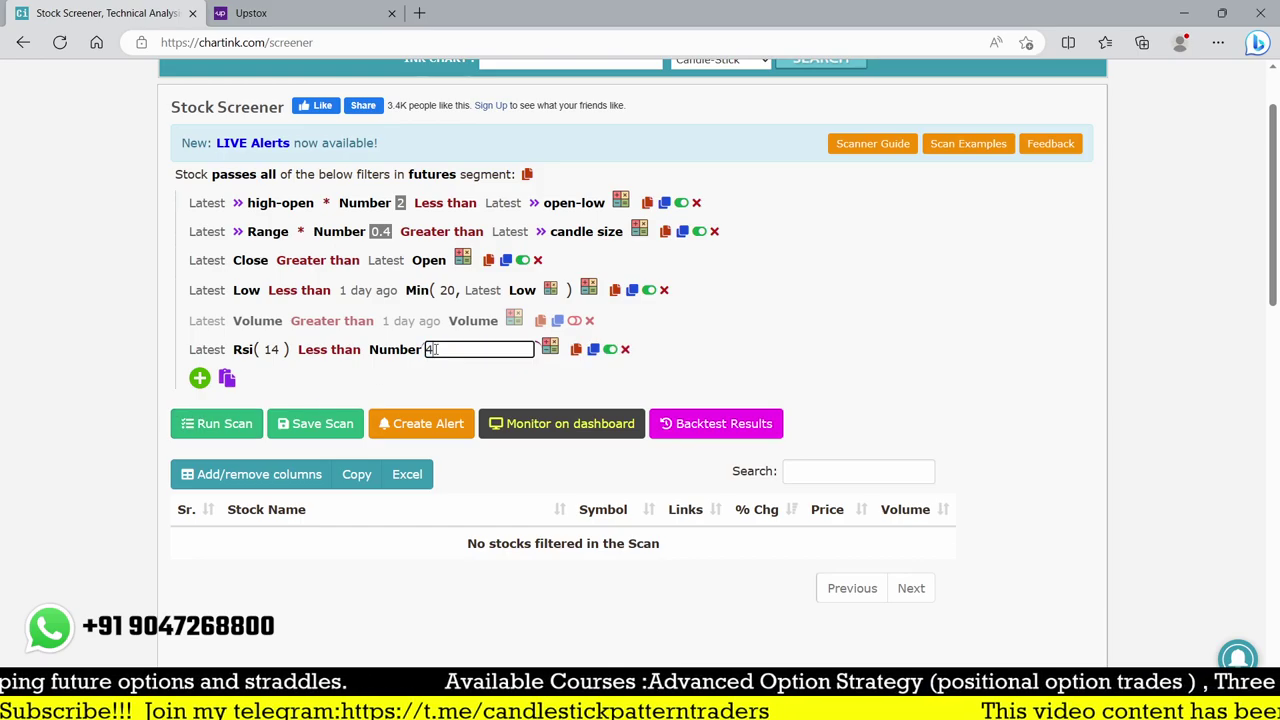
{"action": "type", "text": "0"}
{"action": "key", "text": "Return"}
{"action": "left_click", "coordinate": [205, 425]}
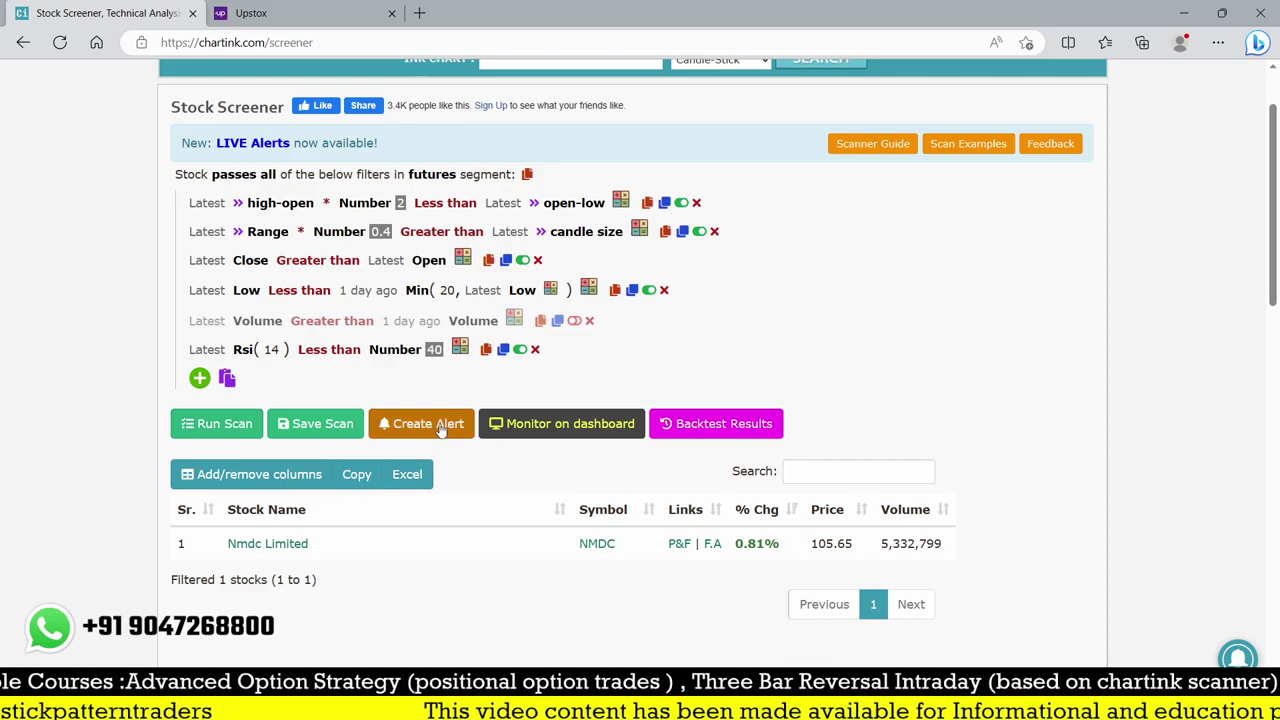
Raise the RSI limit to 50, run the scan and review the listed stocks
{"action": "left_click", "coordinate": [433, 349]}
{"action": "type", "text": "5"}
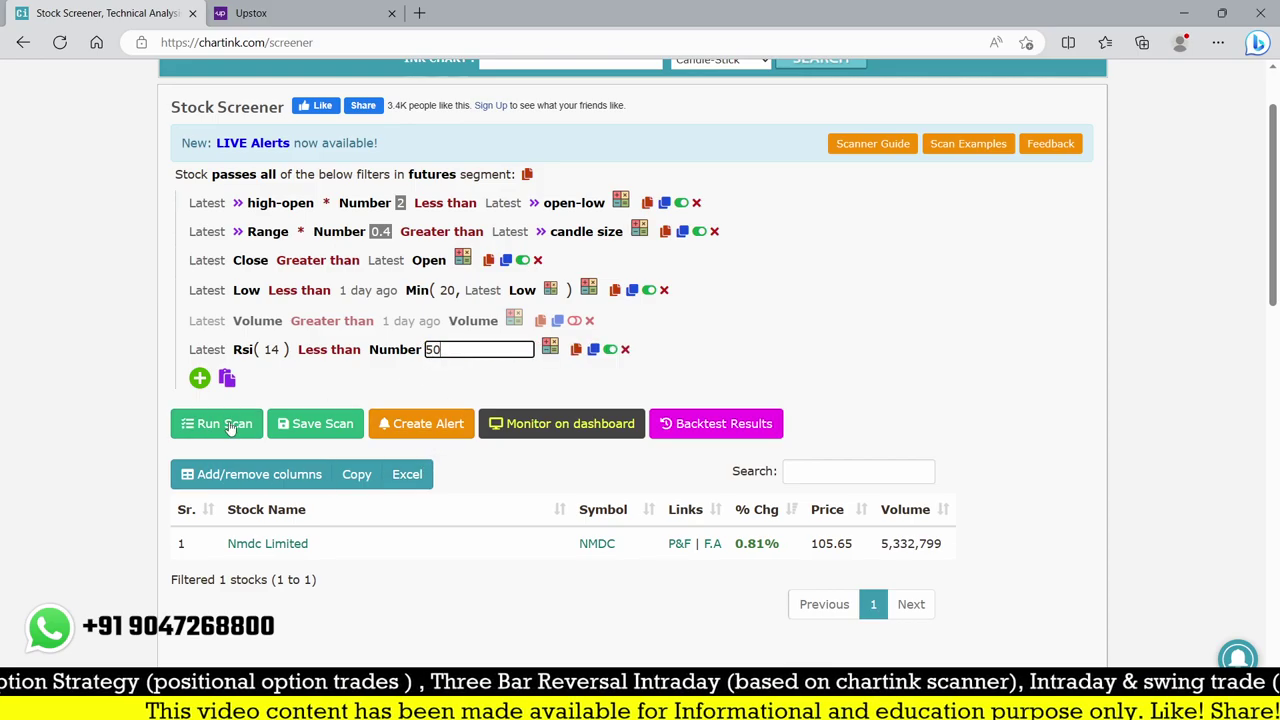
{"action": "left_click", "coordinate": [229, 425]}
{"action": "scroll", "coordinate": [495, 441], "scroll_direction": "down", "scroll_amount": 2}
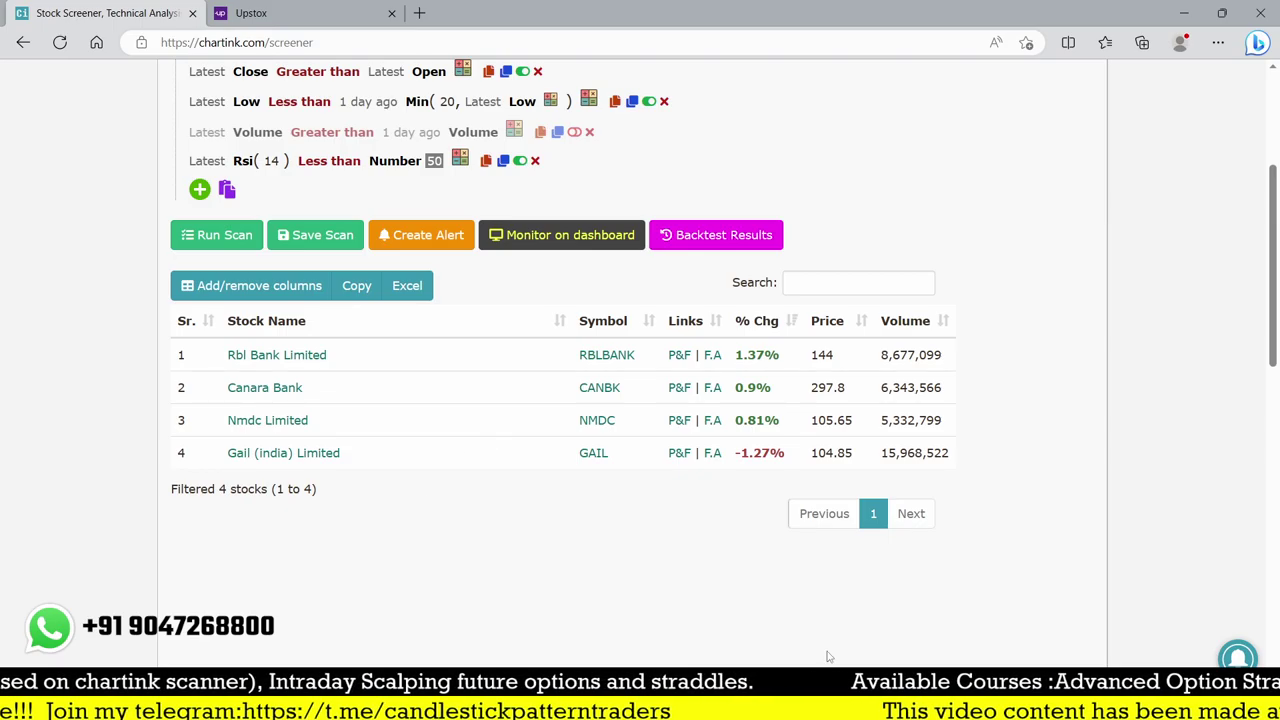
Re-enable the Volume condition alongside the RSI condition and run the scan
{"action": "scroll", "coordinate": [827, 656], "scroll_direction": "up", "scroll_amount": 3}
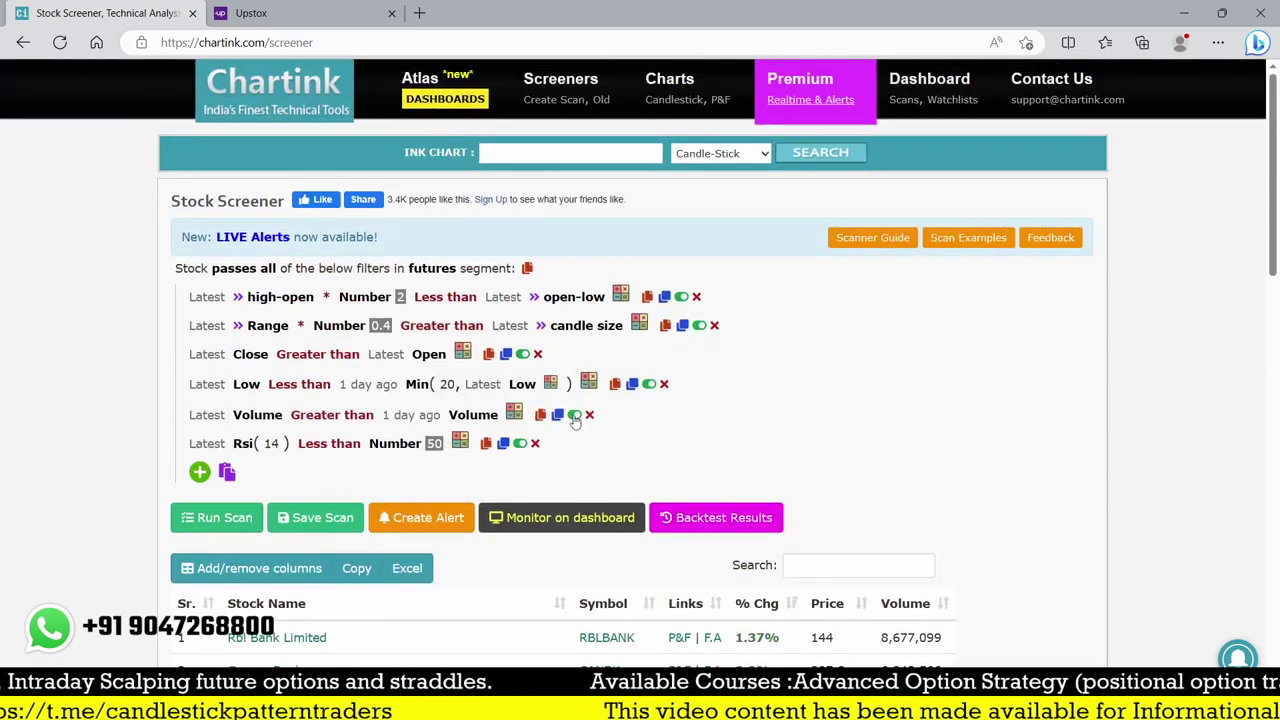
{"action": "left_click", "coordinate": [216, 517]}
{"action": "scroll", "coordinate": [715, 490], "scroll_direction": "down", "scroll_amount": 2}
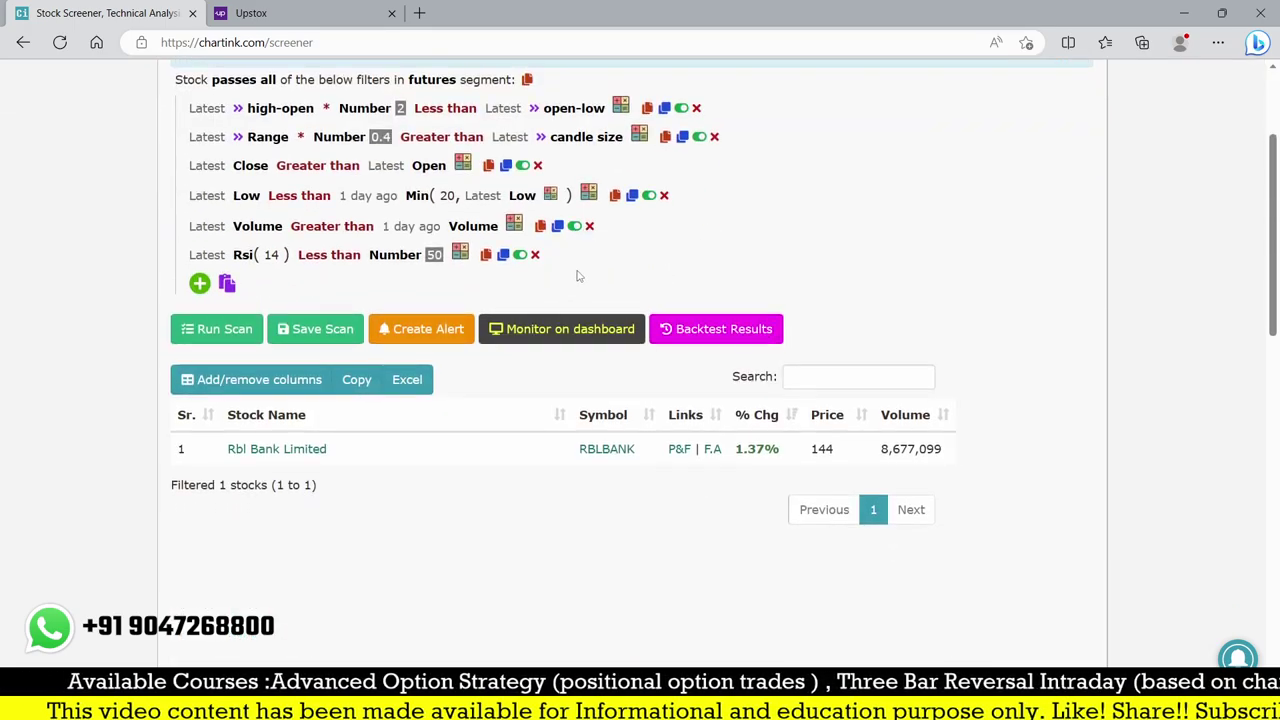
Delete the RSI and Volume conditions and run the scan with the remaining four filters
{"action": "left_click", "coordinate": [535, 254]}
{"action": "left_click", "coordinate": [720, 134]}
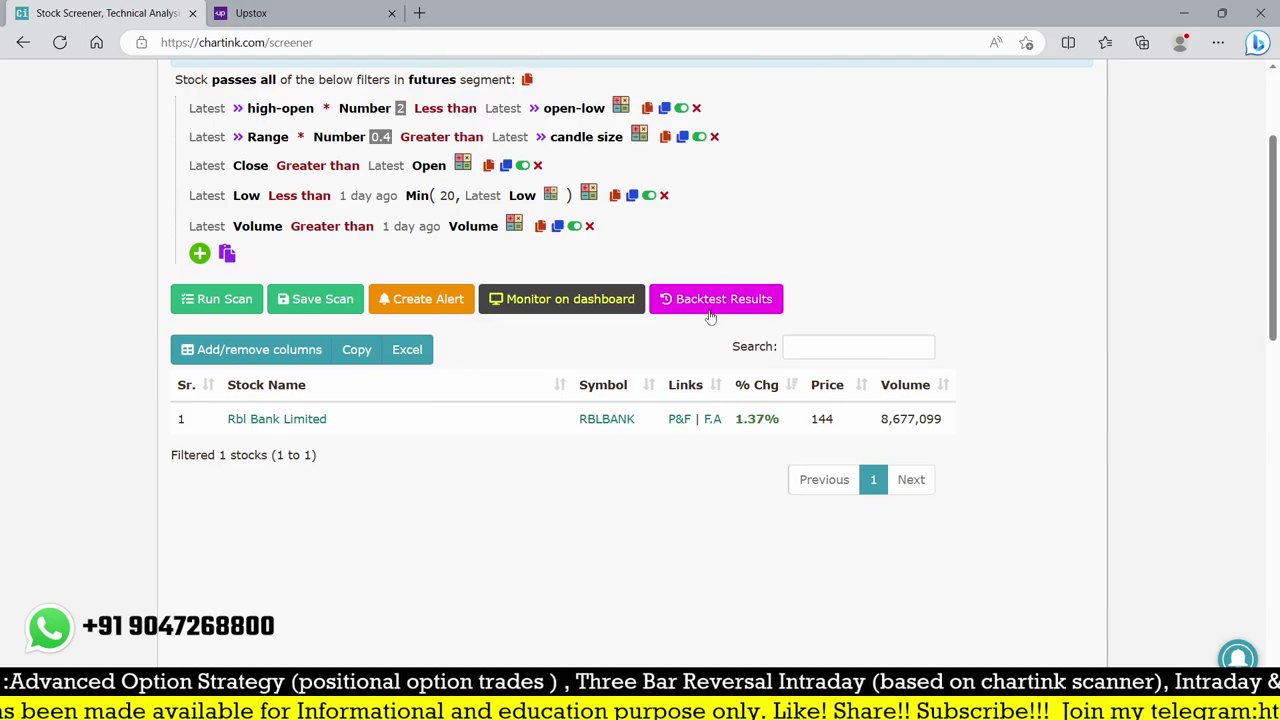
{"action": "left_click", "coordinate": [589, 226]}
{"action": "left_click", "coordinate": [721, 134]}
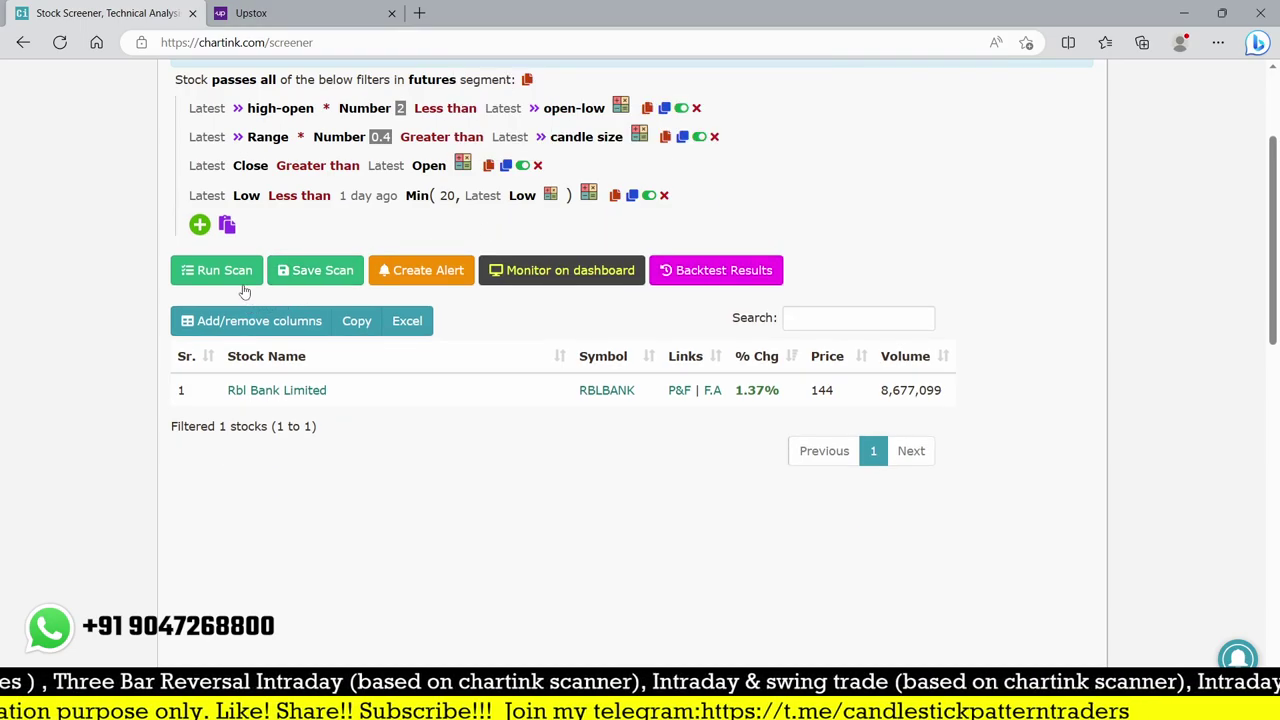
{"action": "left_click", "coordinate": [238, 275]}
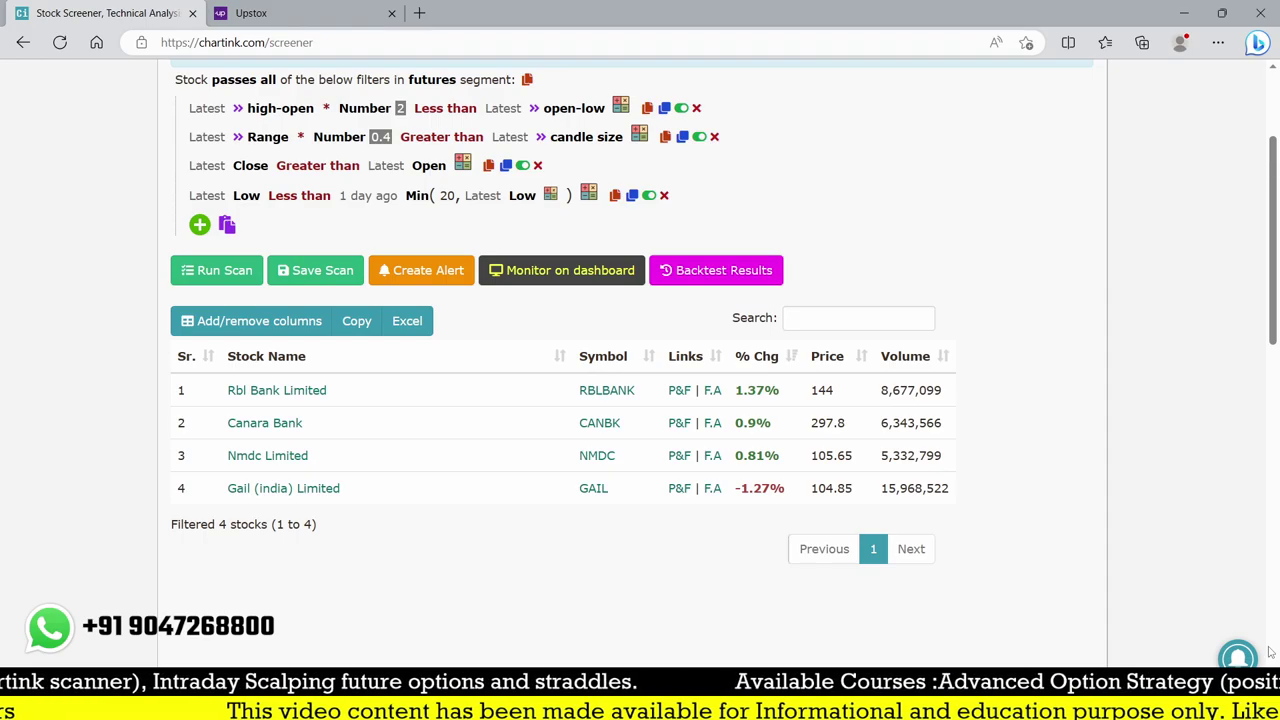
Save the scan as a private screener named HAMMER
{"action": "scroll", "coordinate": [165, 470], "scroll_direction": "up", "scroll_amount": 1}
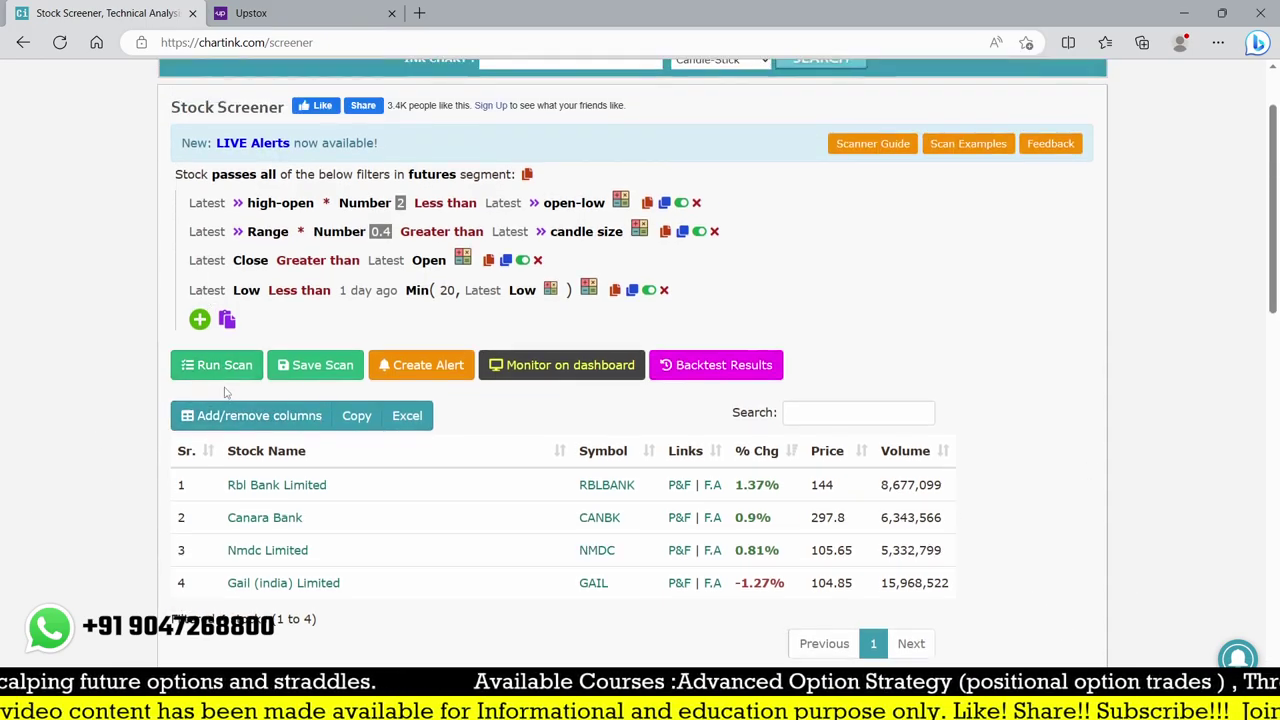
{"action": "left_click", "coordinate": [335, 365]}
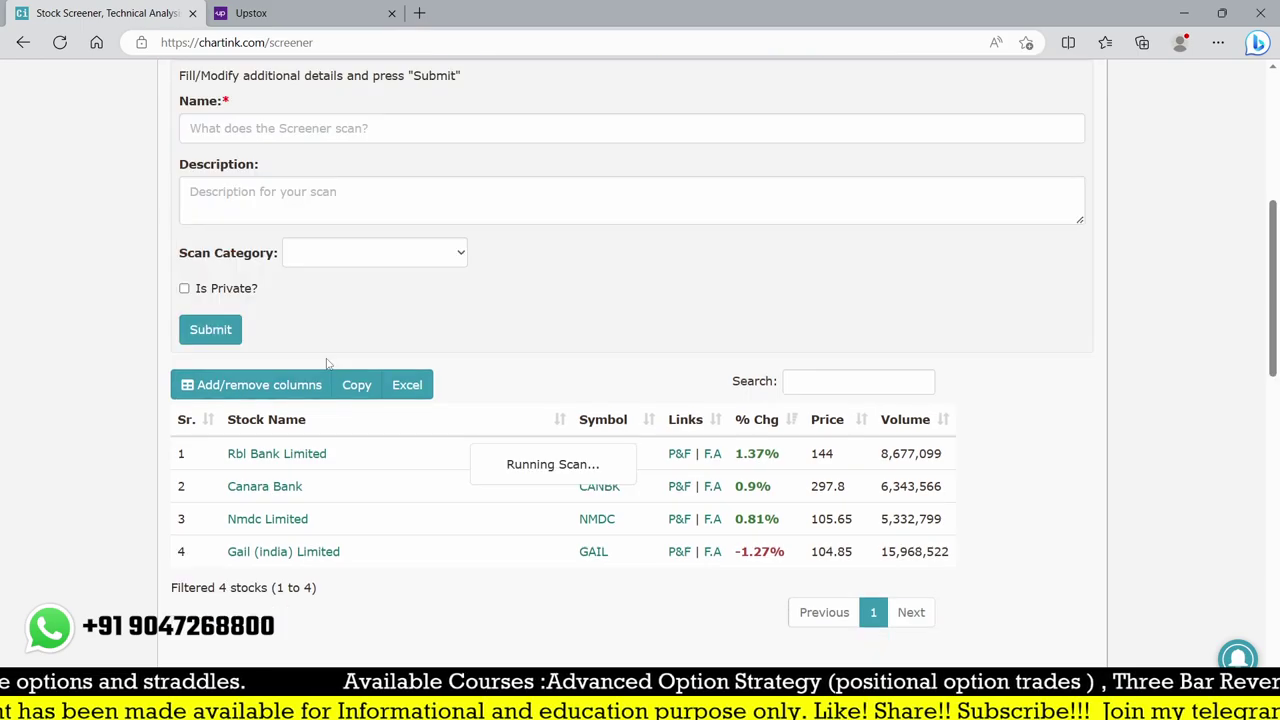
{"action": "left_click", "coordinate": [279, 128]}
{"action": "type", "text": "HAMME"}
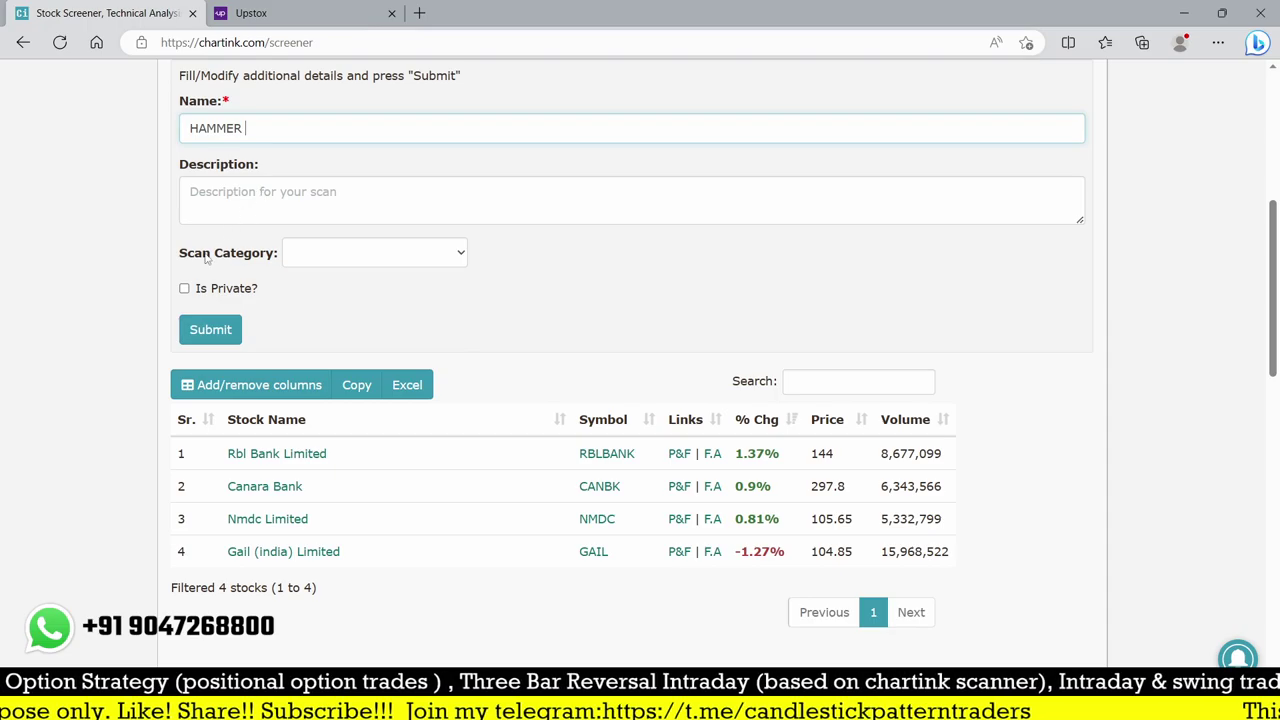
{"action": "type", "text": "R"}
{"action": "left_click", "coordinate": [184, 288]}
{"action": "left_click", "coordinate": [202, 334]}
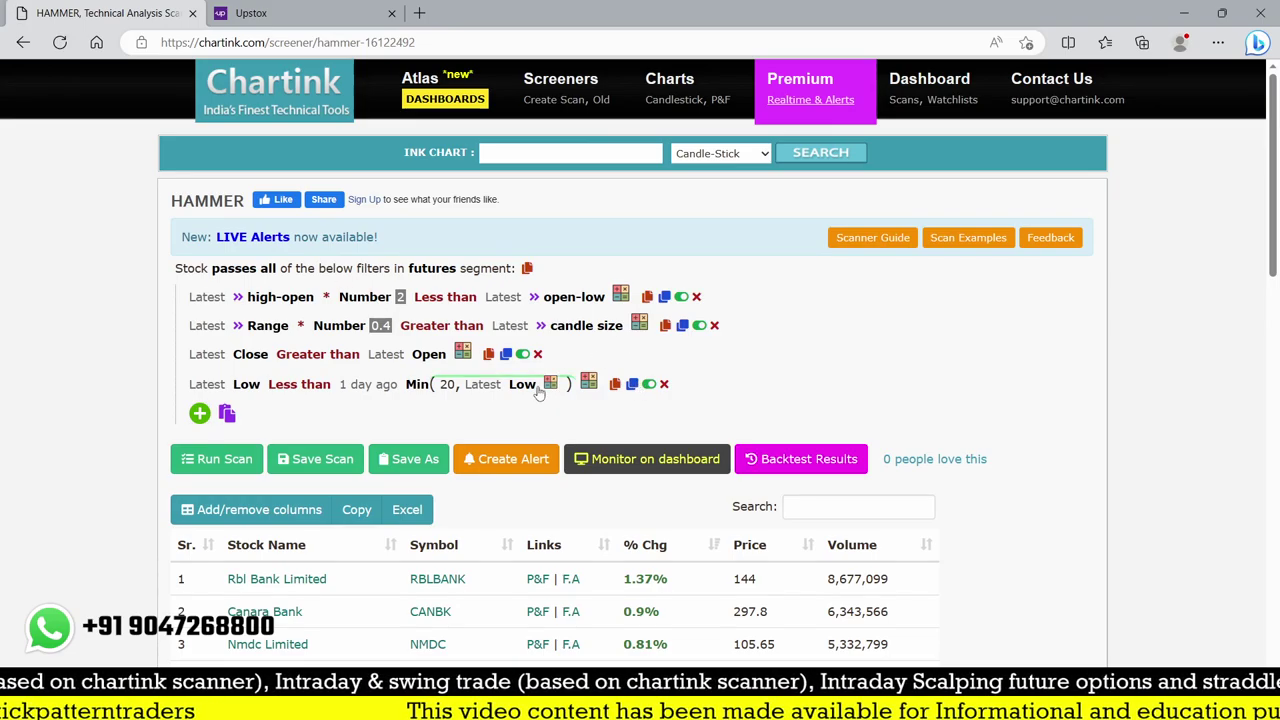
In the backtest history, view the stocks behind the May 19, 2023 bar and the bar just before it
{"action": "scroll", "coordinate": [570, 402], "scroll_direction": "down", "scroll_amount": 4}
{"action": "scroll", "coordinate": [570, 402], "scroll_direction": "down", "scroll_amount": 10}
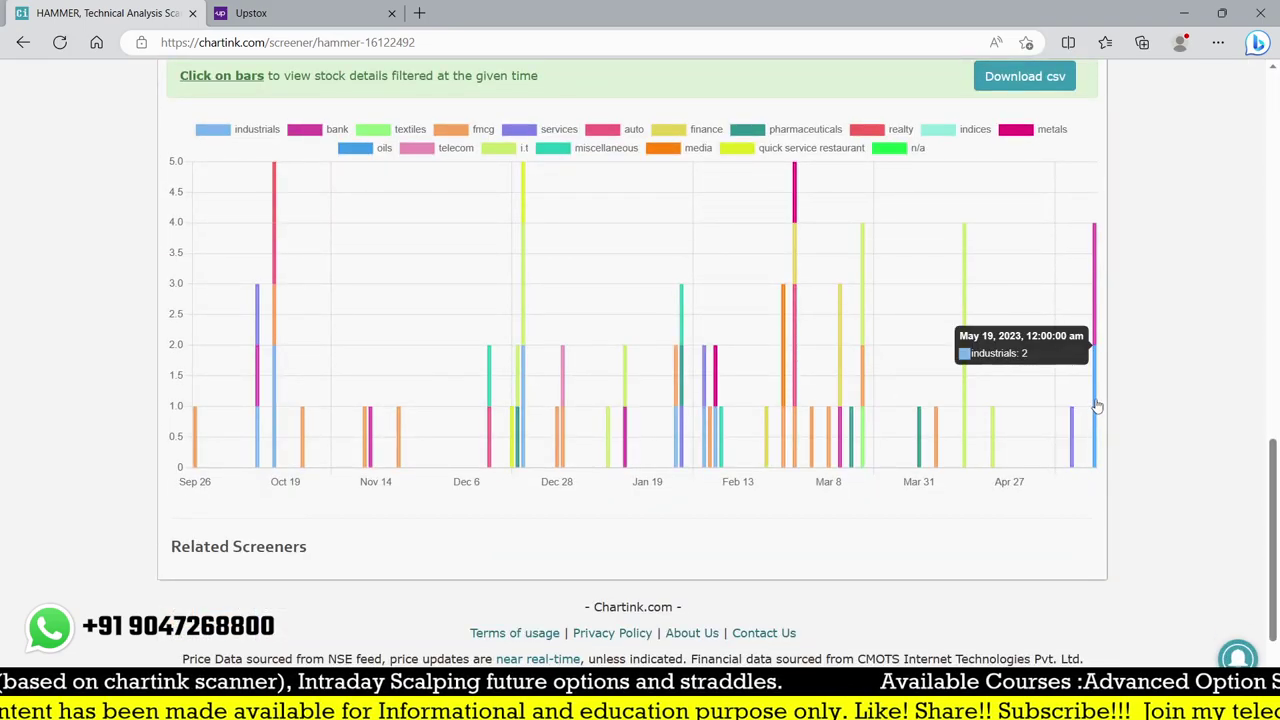
{"action": "left_click", "coordinate": [1096, 406]}
{"action": "left_click", "coordinate": [290, 136]}
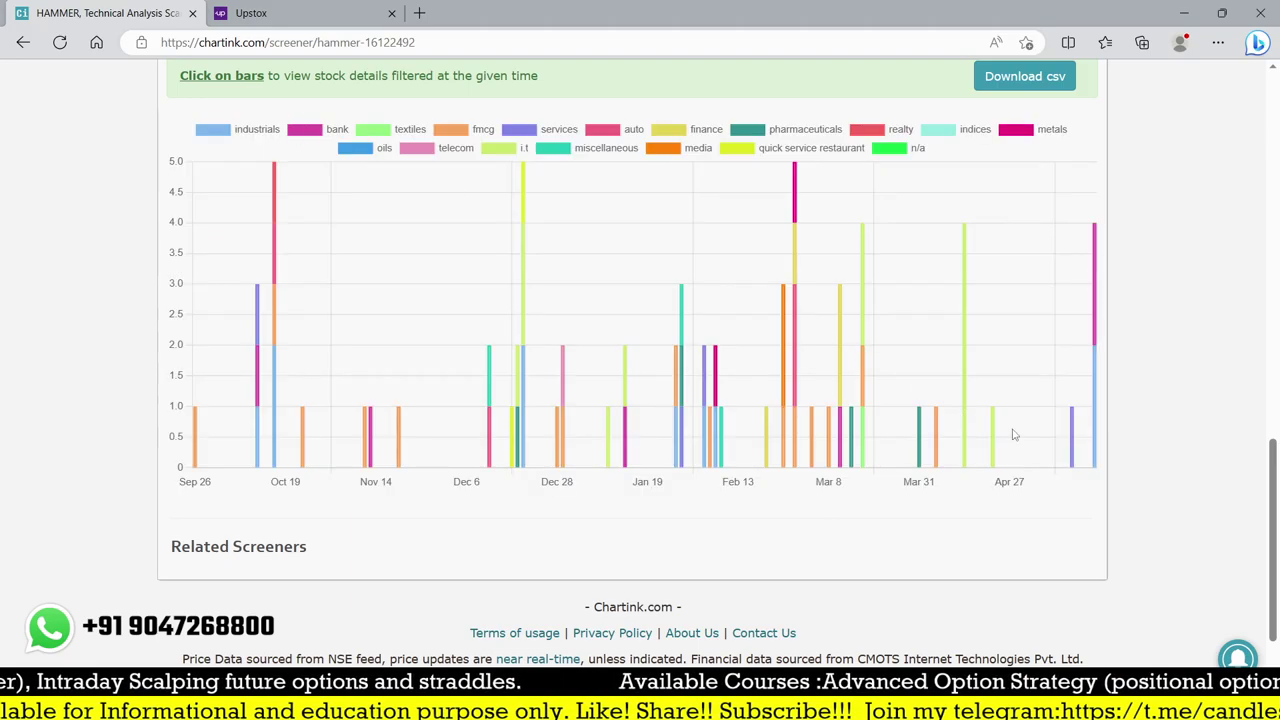
{"action": "left_click", "coordinate": [1073, 441]}
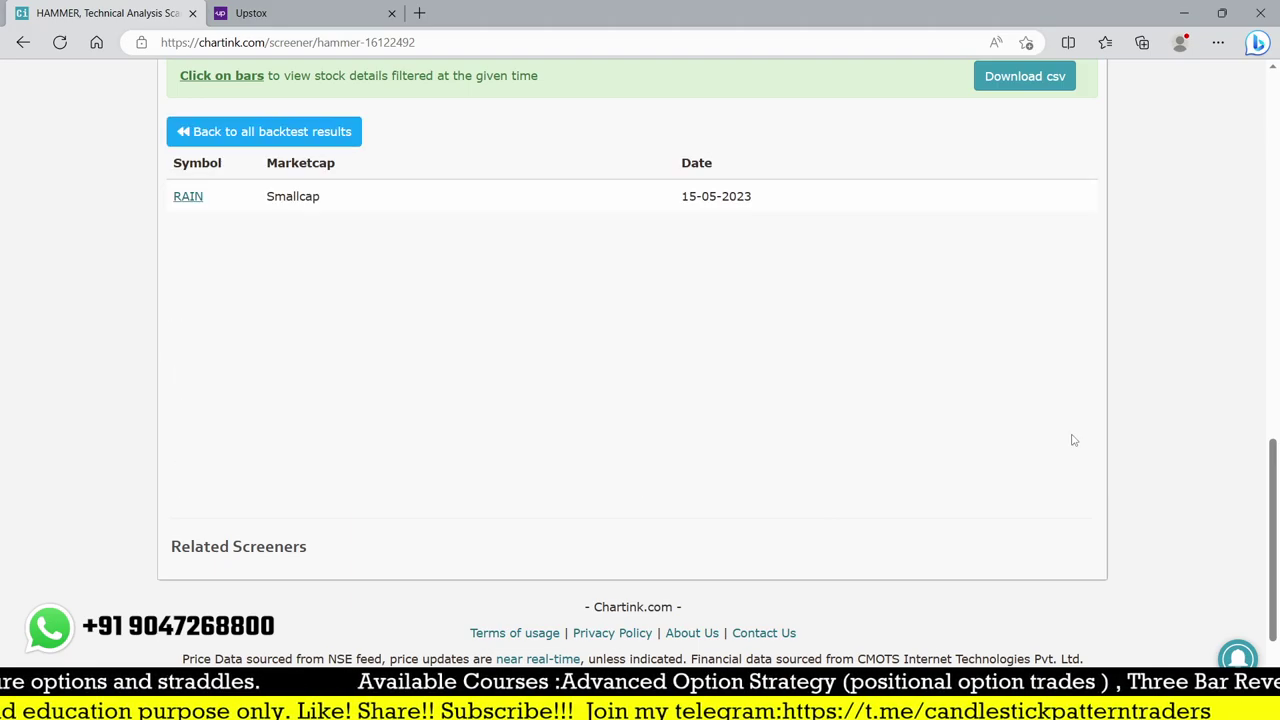
{"action": "scroll", "coordinate": [702, 494], "scroll_direction": "up", "scroll_amount": 1}
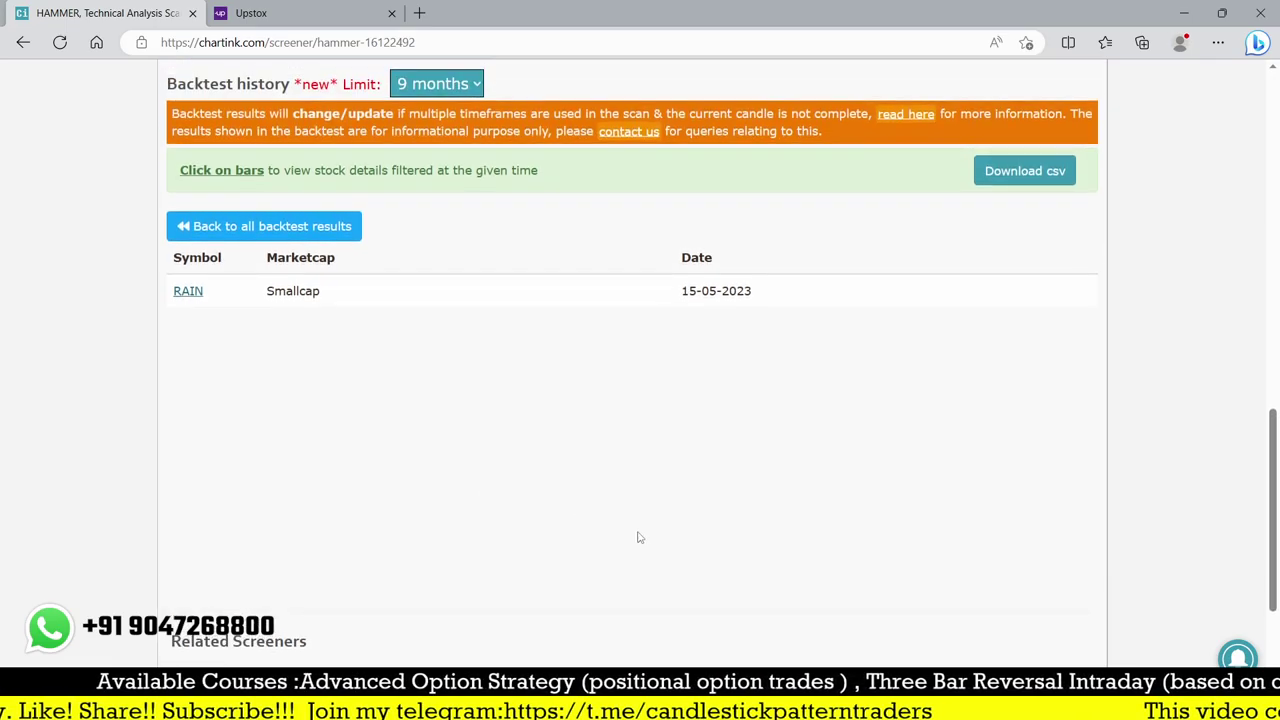
Switch to Upstox, load the RAIN equity chart of Rain Industries Limited on NSE and examine the 15 May 2023 candle
{"action": "left_click", "coordinate": [250, 13]}
{"action": "type", "text": "T"}
{"action": "key", "text": "BackSpace"}
{"action": "type", "text": "RANI"}
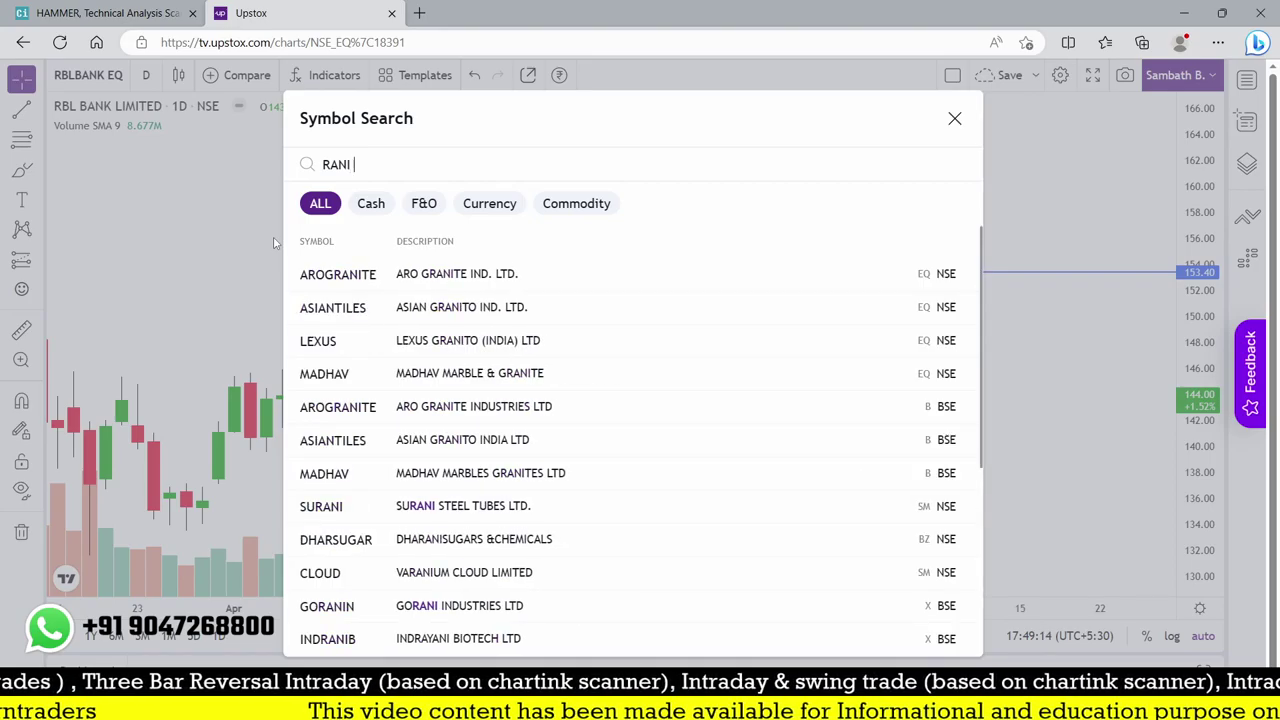
{"action": "type", "text": "N"}
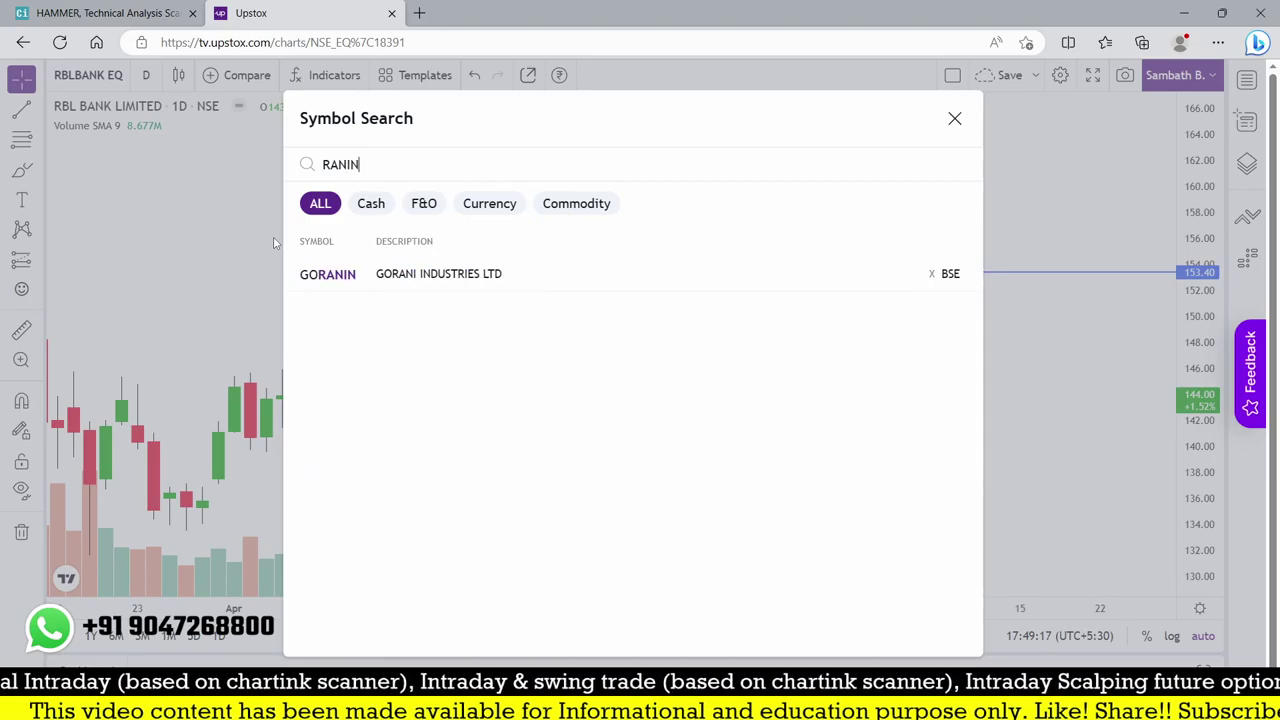
{"action": "key", "text": "BackSpace"}
{"action": "key", "text": "BackSpace"}
{"action": "key", "text": "BackSpace"}
{"action": "key", "text": "BackSpace"}
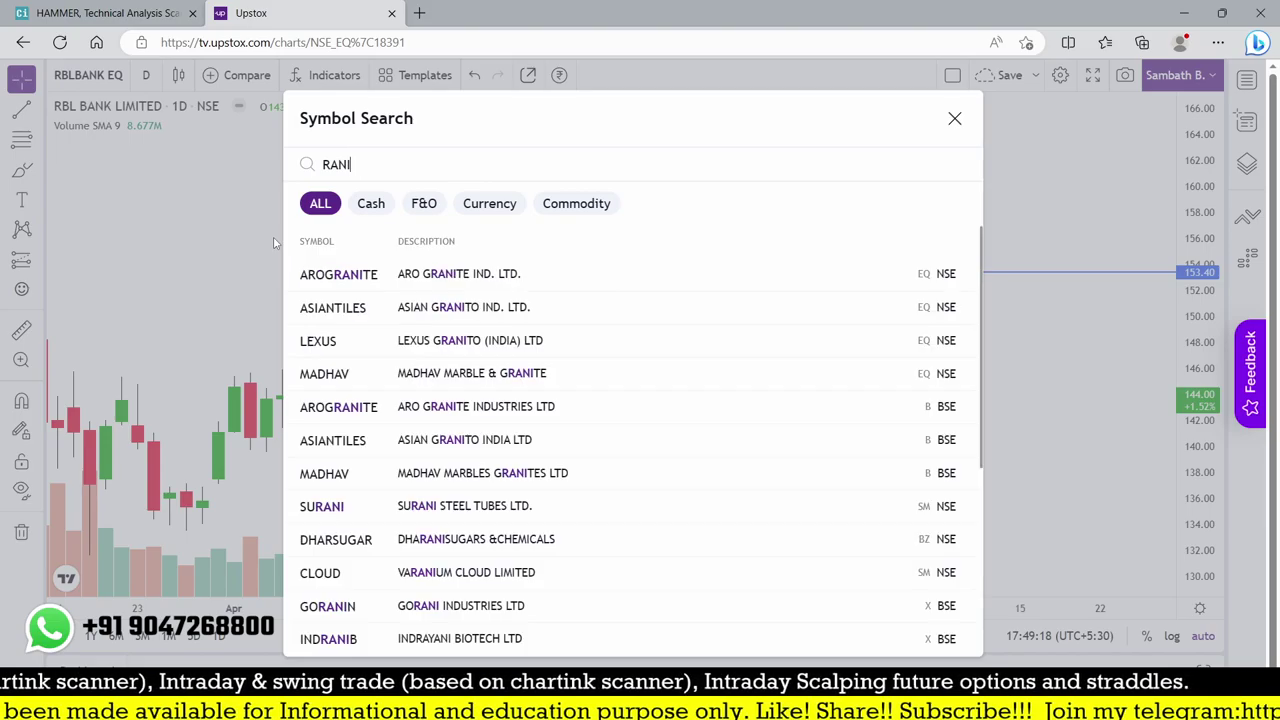
{"action": "type", "text": "AIN"}
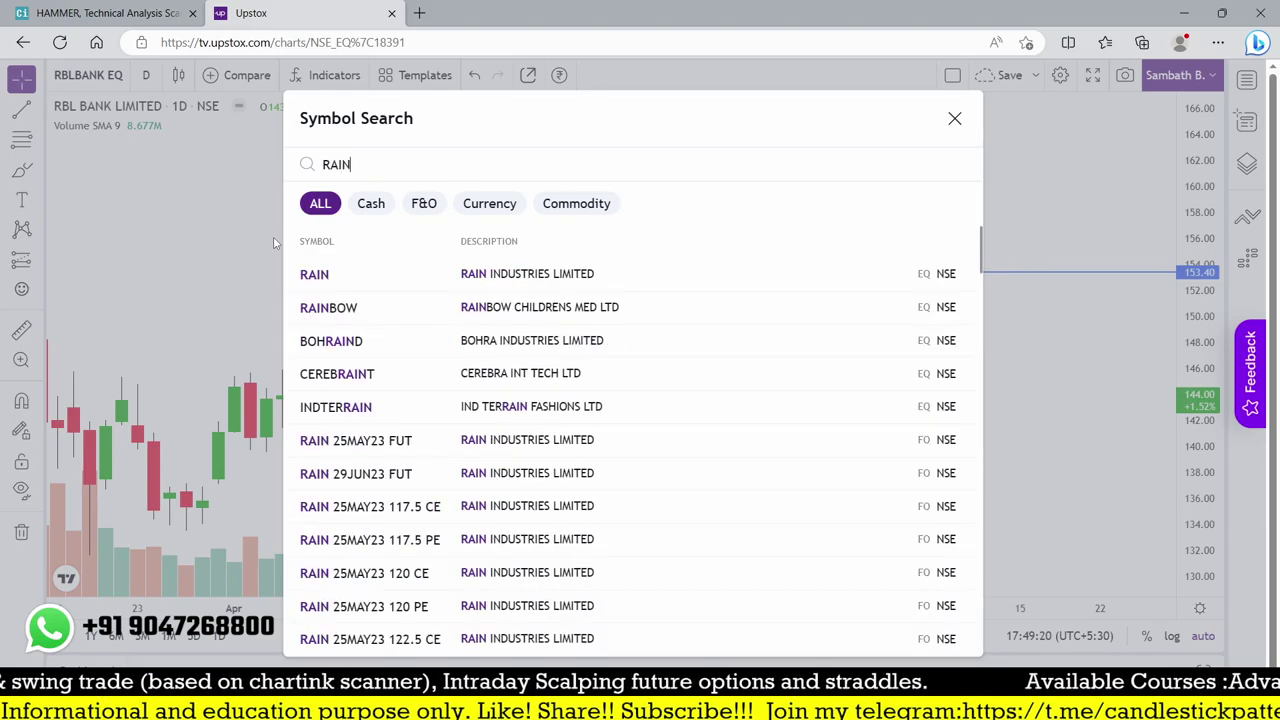
{"action": "key", "text": "Return"}
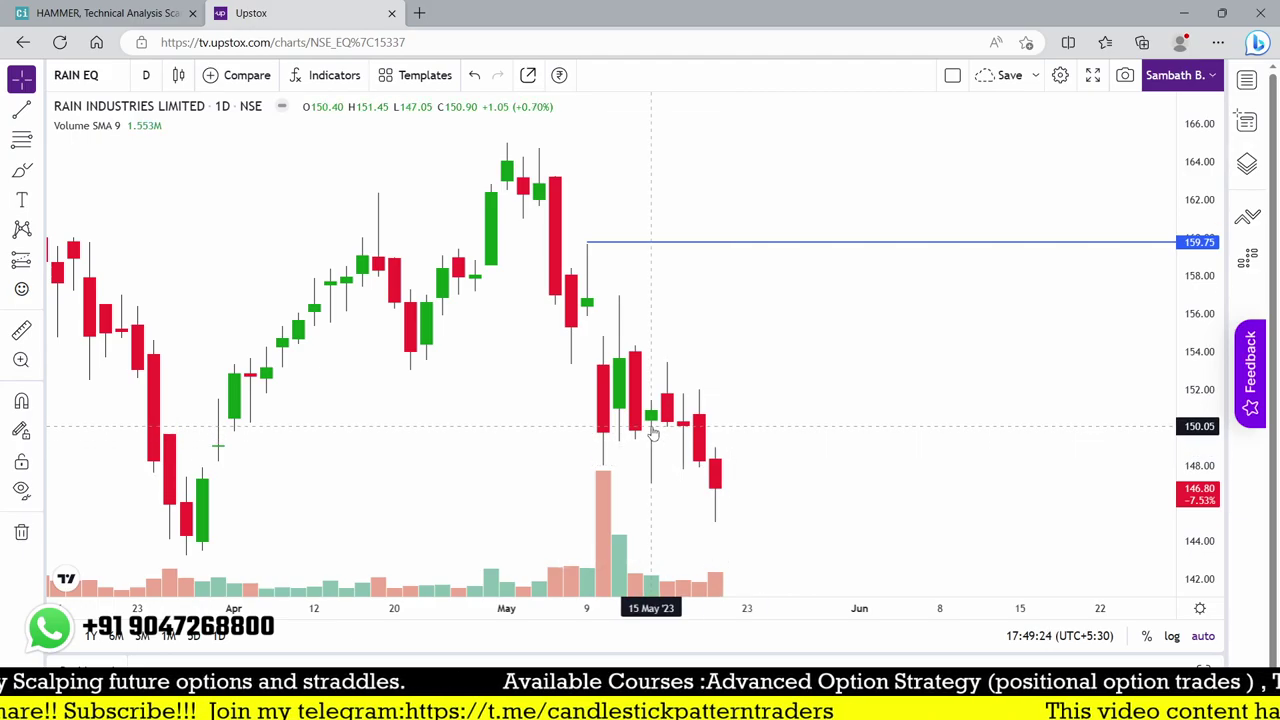
{"action": "scroll", "coordinate": [652, 432], "scroll_direction": "up", "scroll_amount": 1}
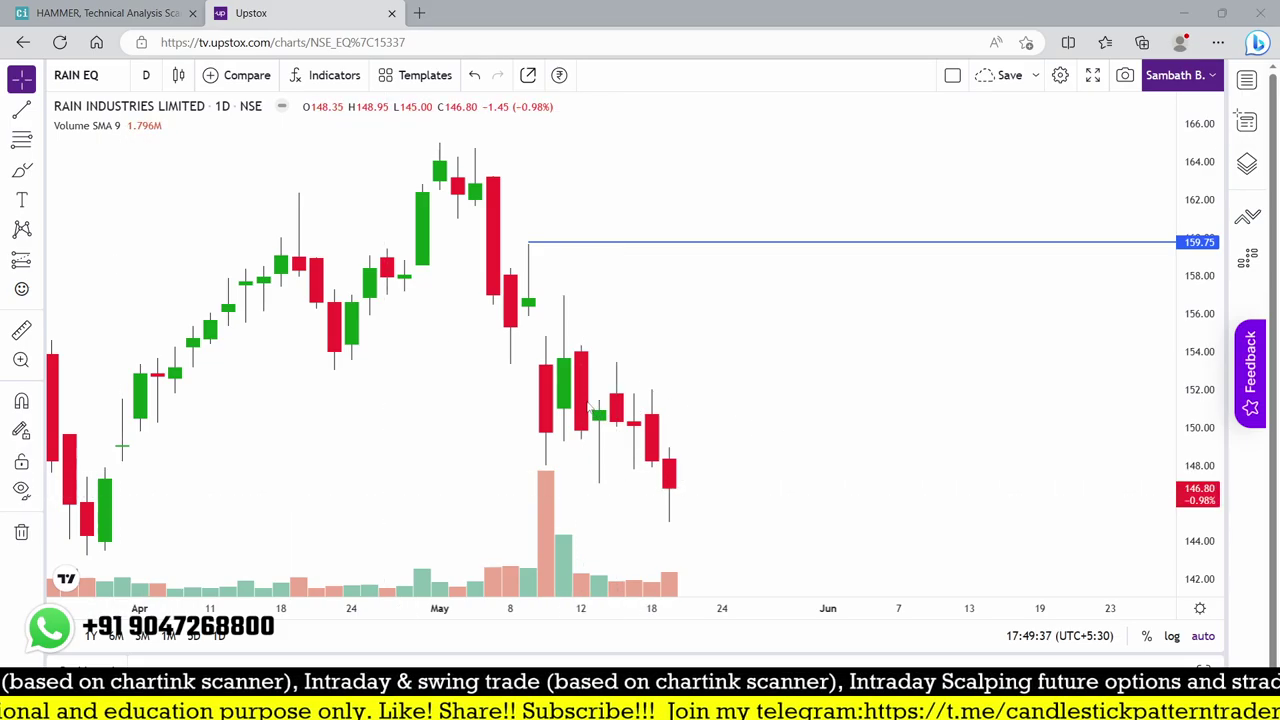
Annotate RAIN's 15 May 2023 hammer with a box, high and low lines, and upward and downward arrows, and clear the markings
{"action": "left_click_drag", "start_coordinate": [586, 390], "coordinate": [616, 502]}
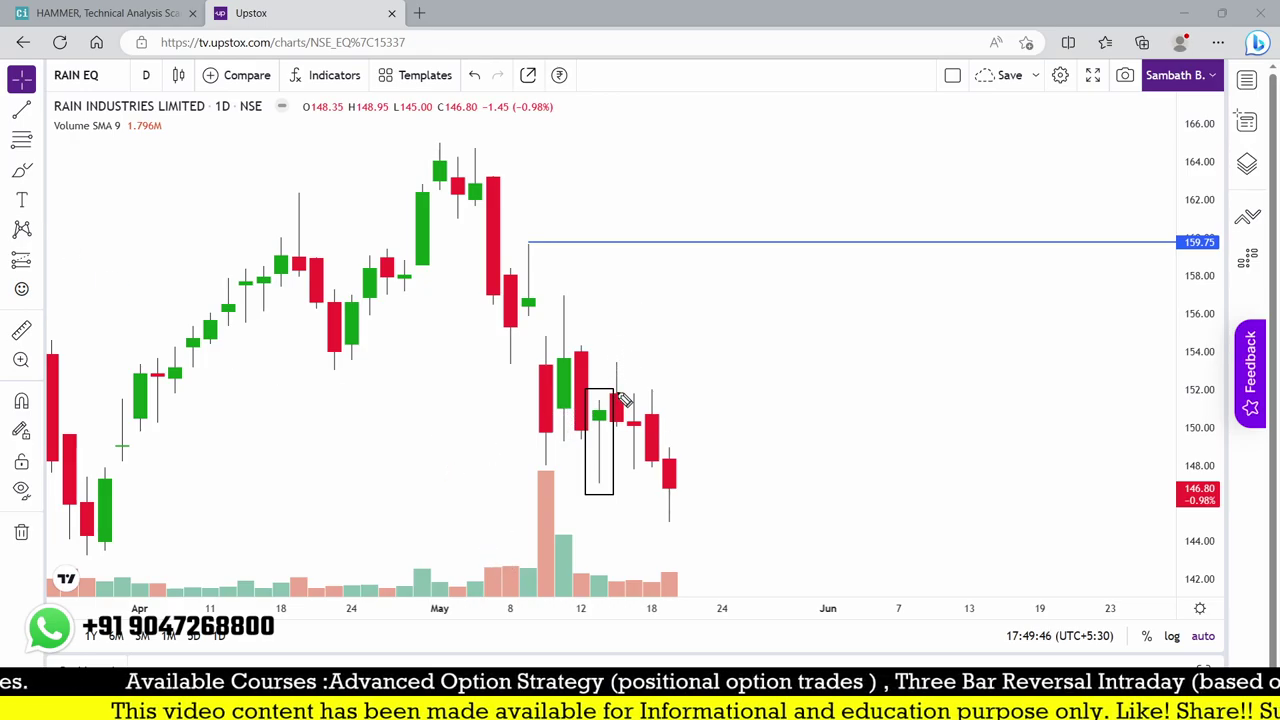
{"action": "left_click_drag", "start_coordinate": [607, 385], "coordinate": [648, 353]}
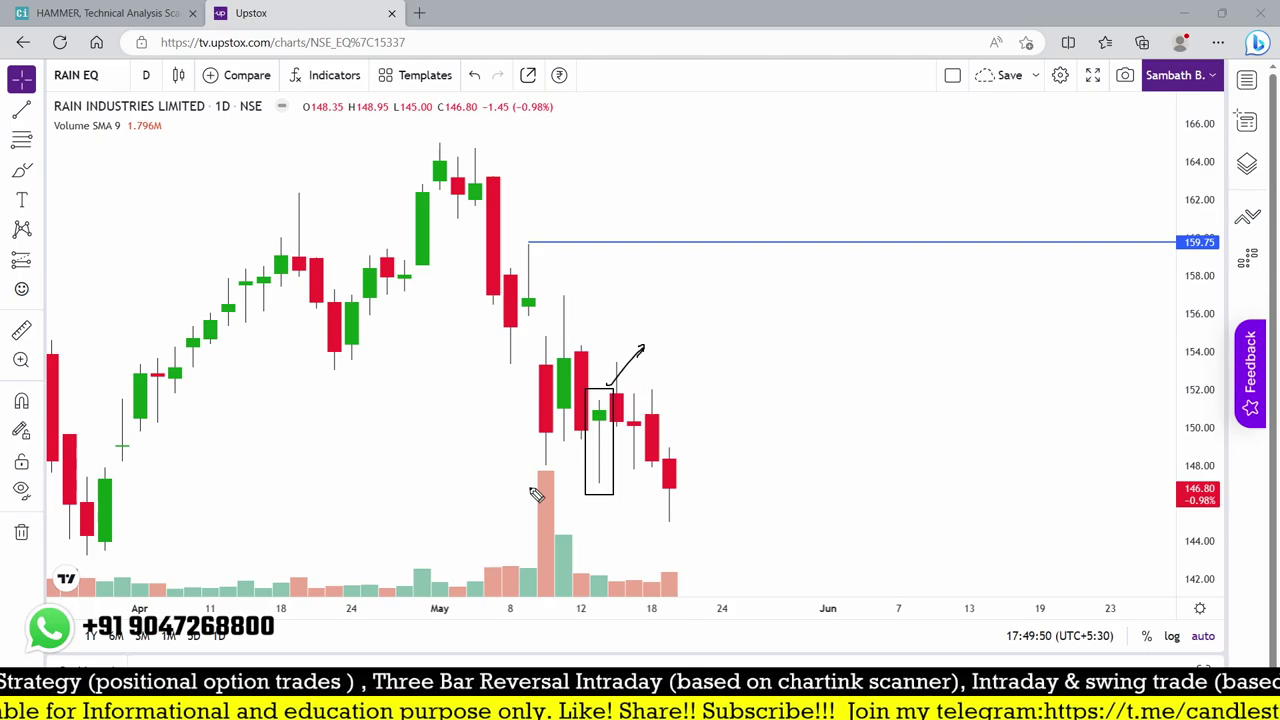
{"action": "left_click_drag", "start_coordinate": [597, 398], "coordinate": [633, 400]}
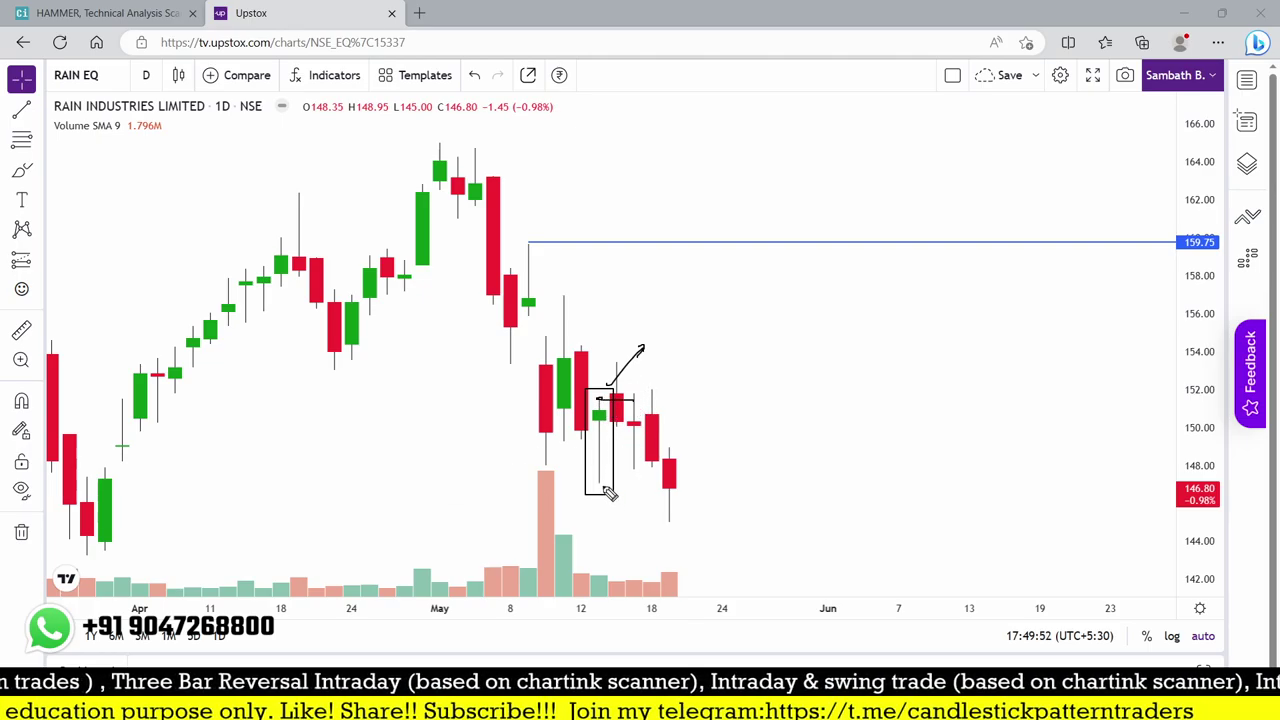
{"action": "left_click_drag", "start_coordinate": [598, 482], "coordinate": [652, 487]}
{"action": "mouse_move", "coordinate": [624, 412]}
{"action": "left_mouse_down"}
{"action": "mouse_move", "coordinate": [612, 398]}
{"action": "mouse_move", "coordinate": [651, 467]}
{"action": "mouse_move", "coordinate": [652, 456]}
{"action": "left_mouse_up"}
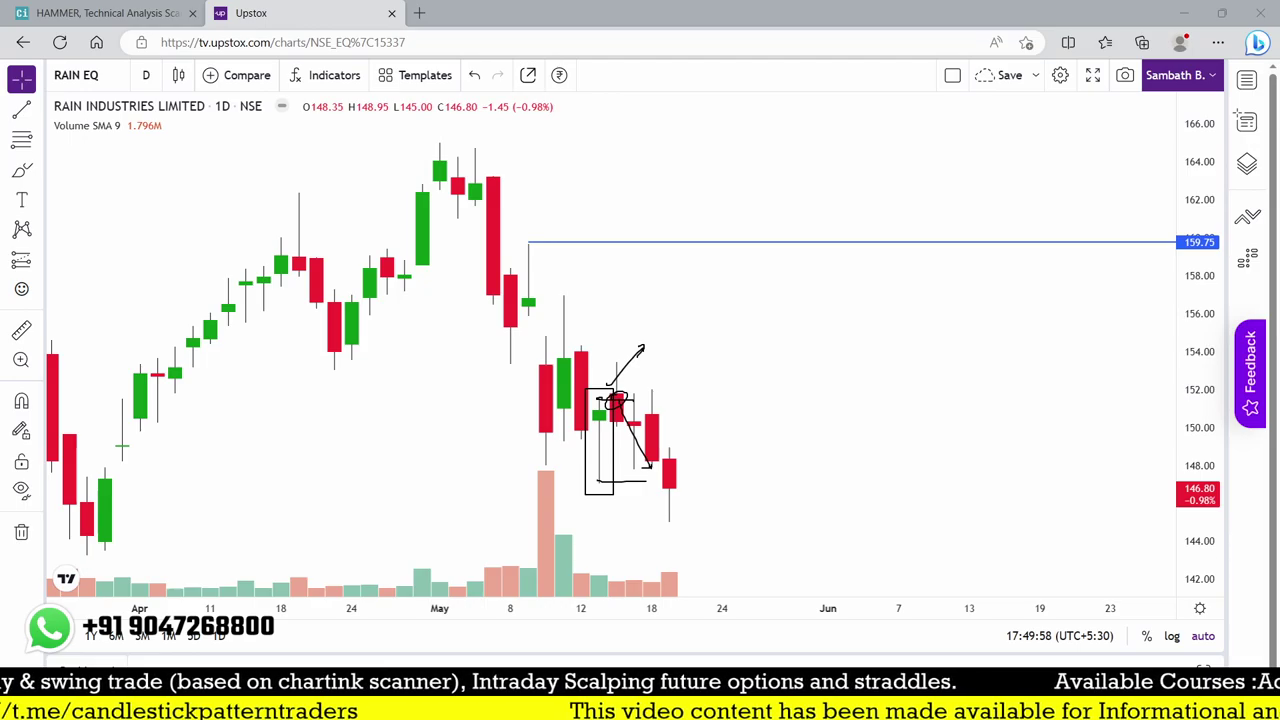
{"action": "key", "text": "Escape"}
Return to the Chartink backtest history and view the stocks behind the 24 April 2023 bar
{"action": "key", "text": "ctrl+Tab"}
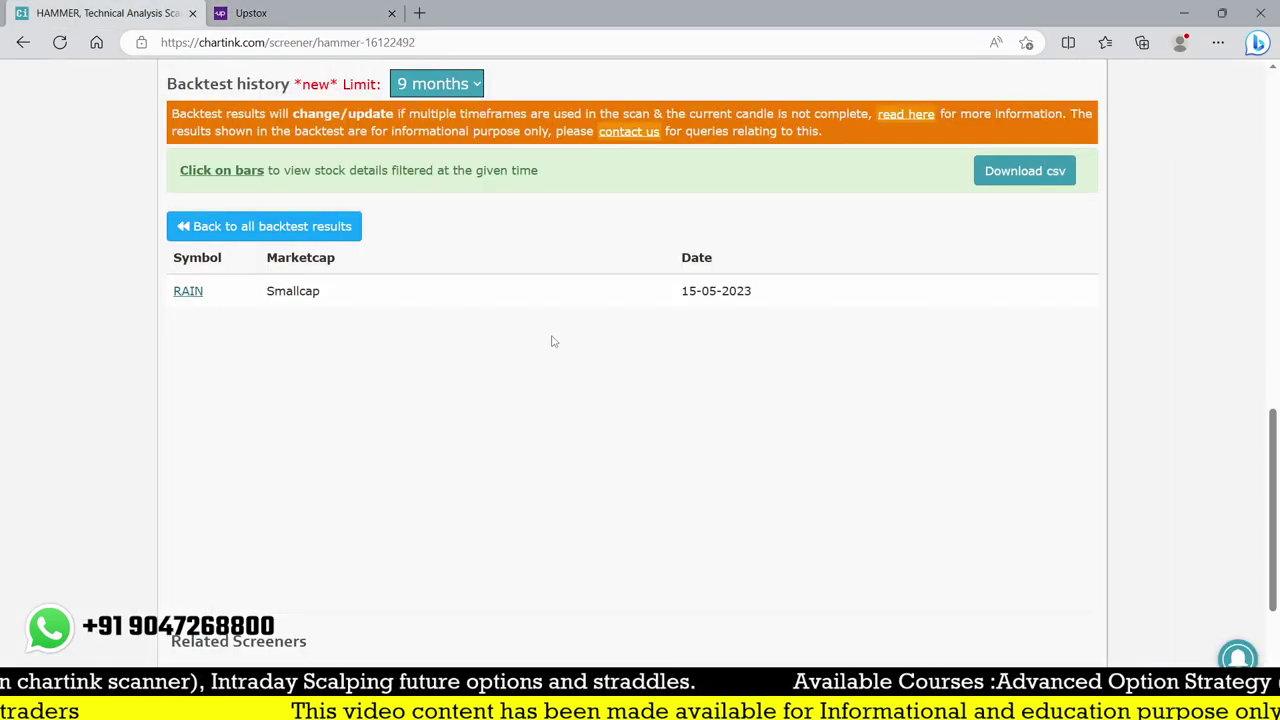
{"action": "left_click", "coordinate": [265, 224]}
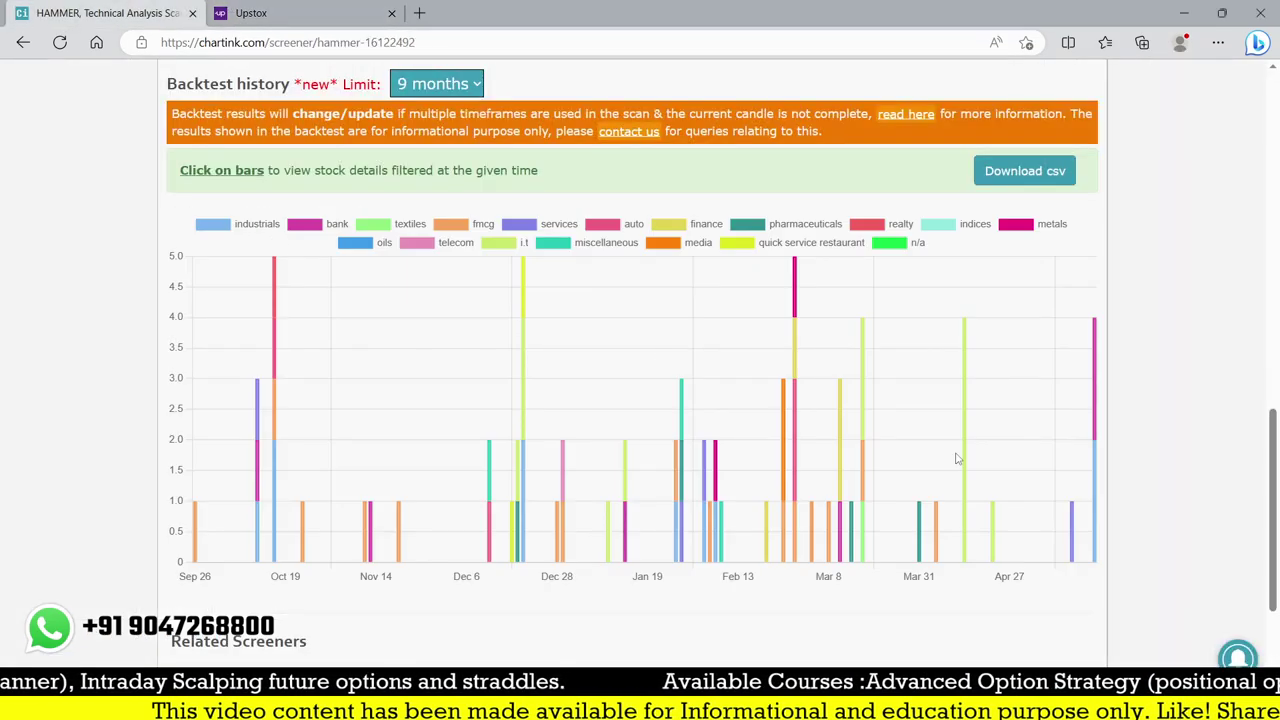
{"action": "left_click", "coordinate": [995, 524]}
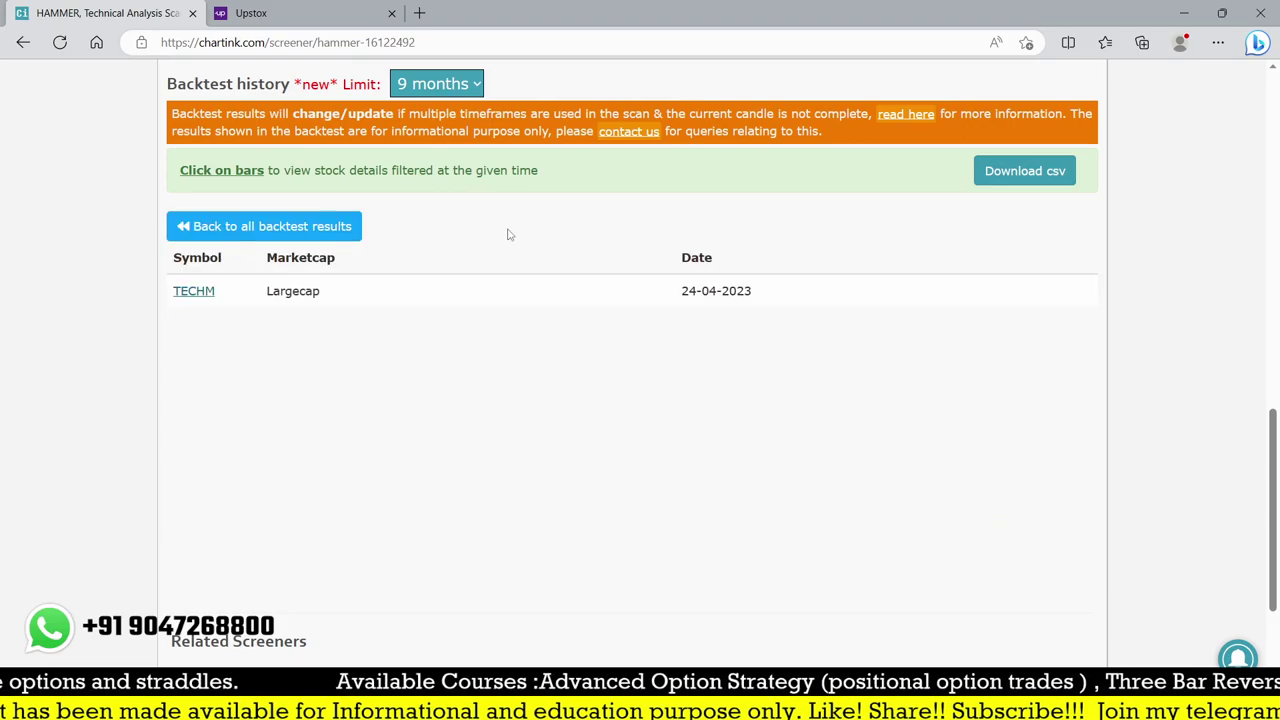
Switch to Upstox, load the TECHM equity chart of Tech Mahindra Limited and examine the 24 April 2023 candle and the following candles
{"action": "left_click", "coordinate": [270, 13]}
{"action": "type", "text": "TEC"}
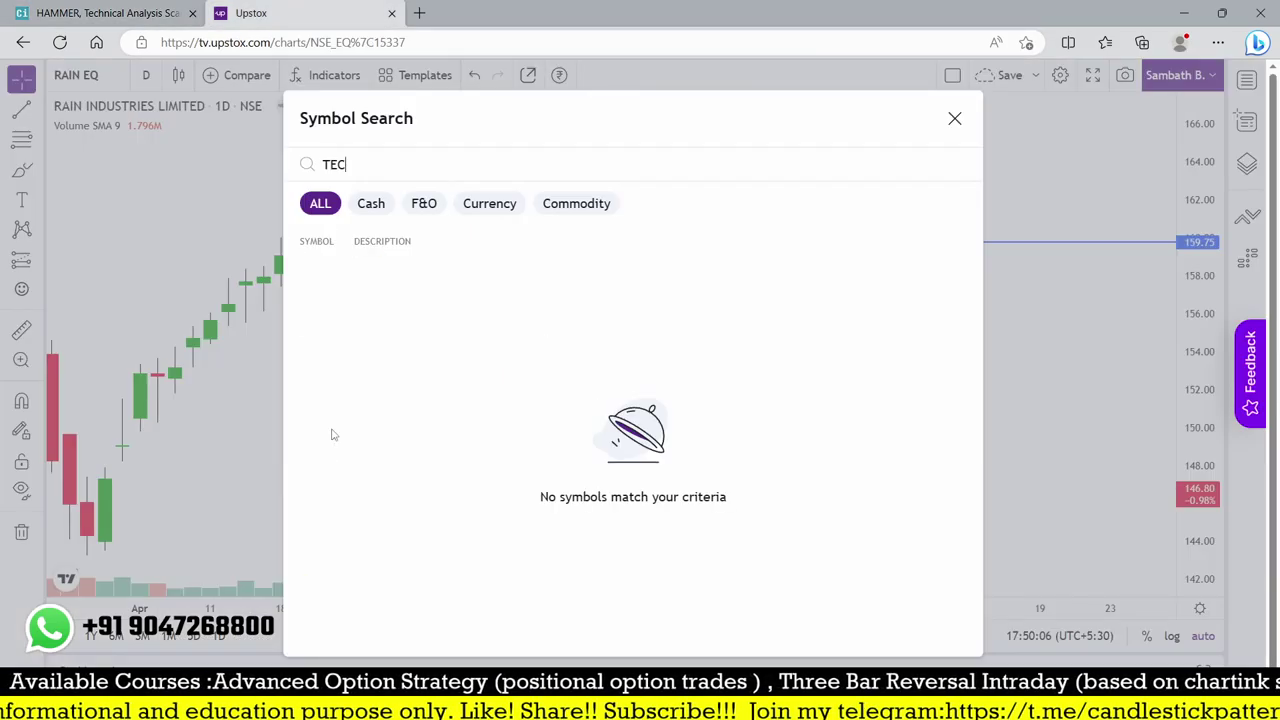
{"action": "type", "text": "HM"}
{"action": "key", "text": "Return"}
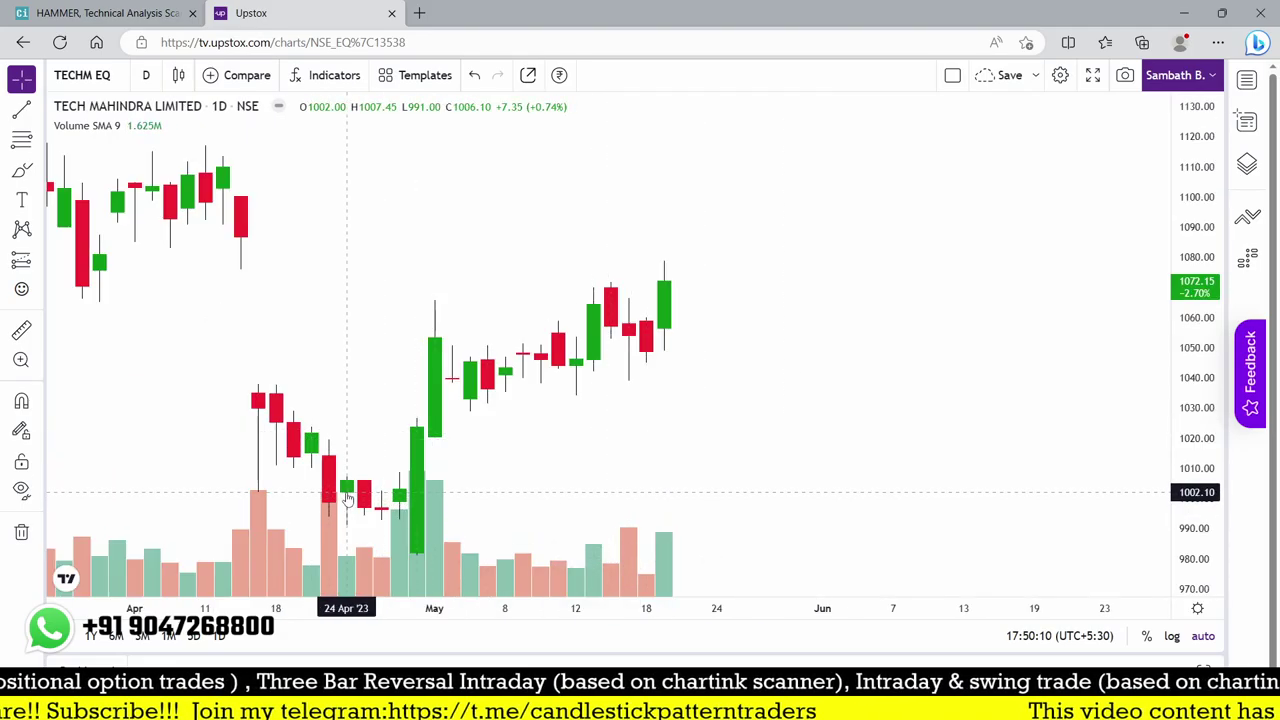
{"action": "scroll", "coordinate": [348, 497], "scroll_direction": "up", "scroll_amount": 5}
{"action": "scroll", "coordinate": [1157, 409], "scroll_direction": "down", "scroll_amount": 8}
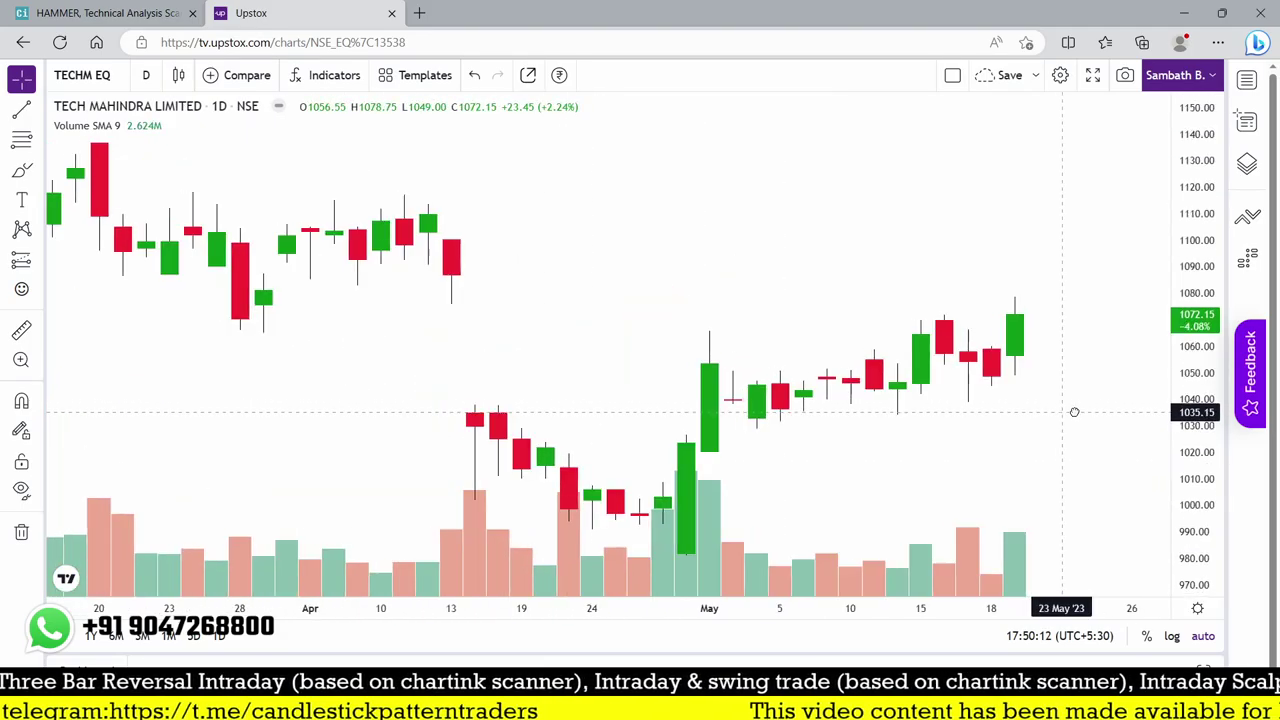
{"action": "scroll", "coordinate": [435, 520], "scroll_direction": "up", "scroll_amount": 3}
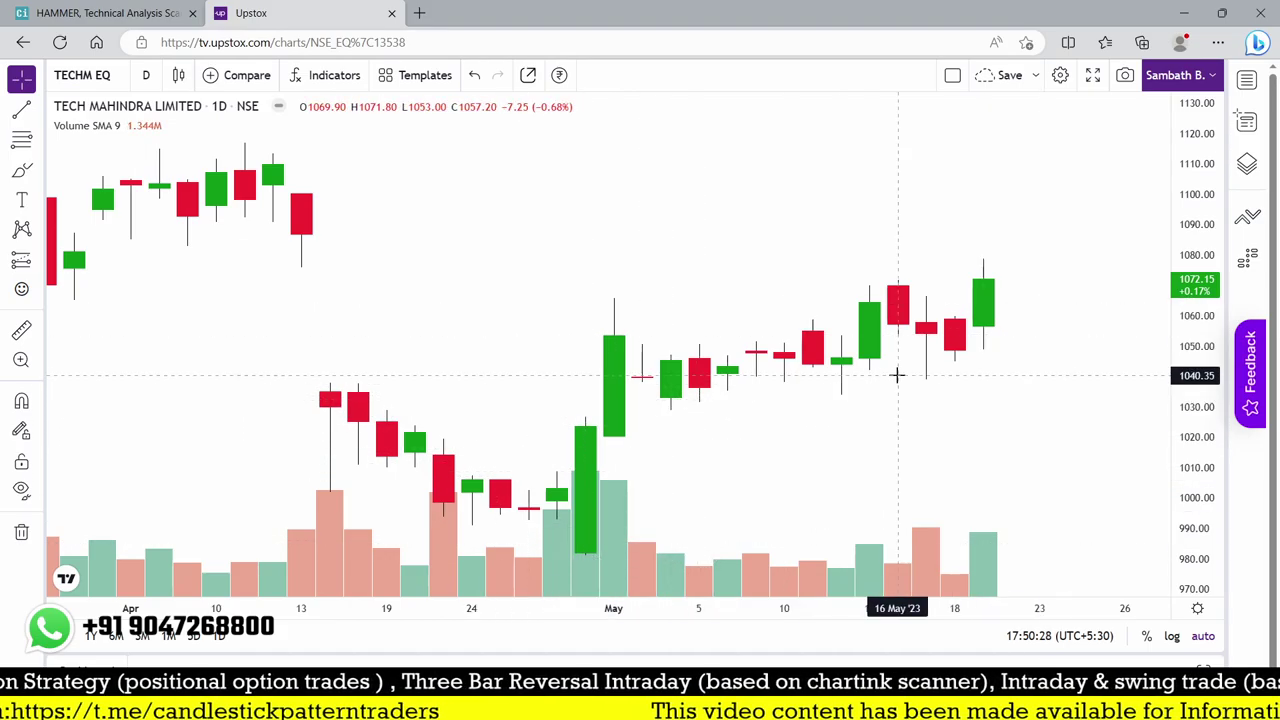
Back in the Chartink HAMMER screener, disable the Low less than 1 day ago Min(20, Low) filter and rerun the scan
{"action": "left_click", "coordinate": [86, 12]}
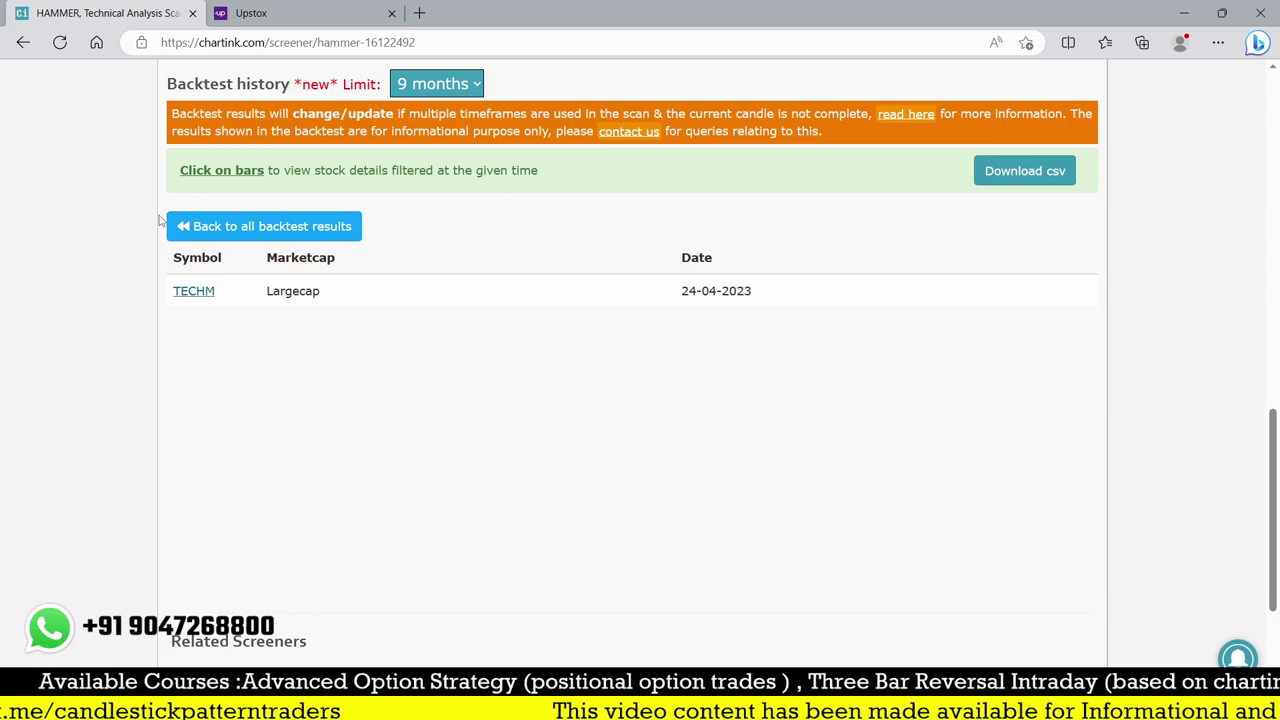
{"action": "scroll", "coordinate": [360, 134], "scroll_direction": "up", "scroll_amount": 10}
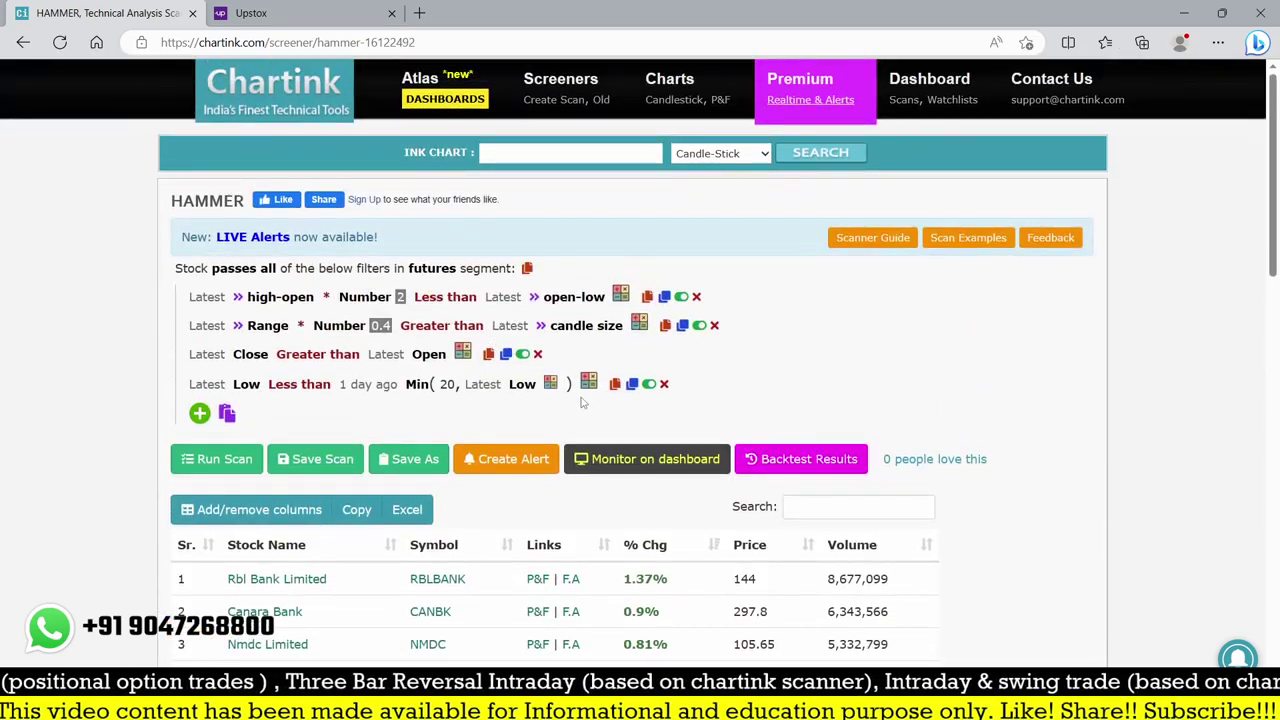
{"action": "left_click", "coordinate": [649, 384]}
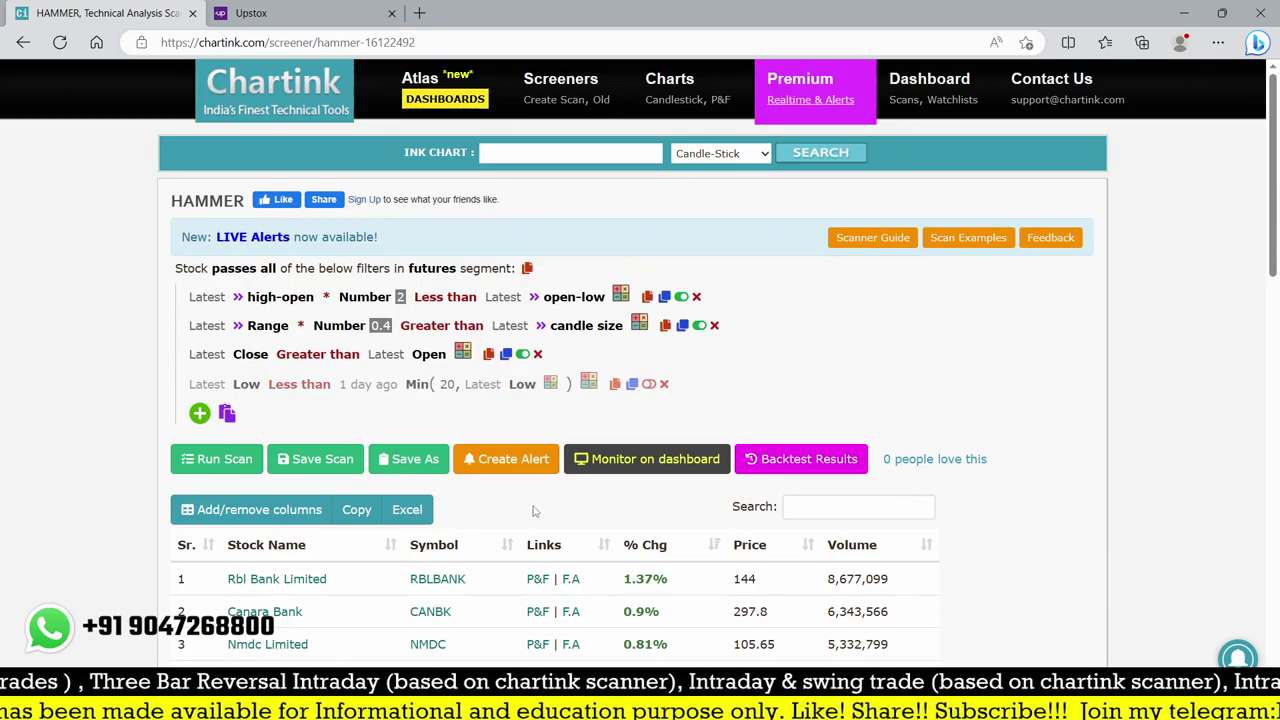
{"action": "left_click", "coordinate": [212, 459]}
Return to all backtest results and view the stocks behind the 17 May 2023 bar
{"action": "scroll", "coordinate": [703, 452], "scroll_direction": "down", "scroll_amount": 5}
{"action": "scroll", "coordinate": [703, 452], "scroll_direction": "down", "scroll_amount": 10}
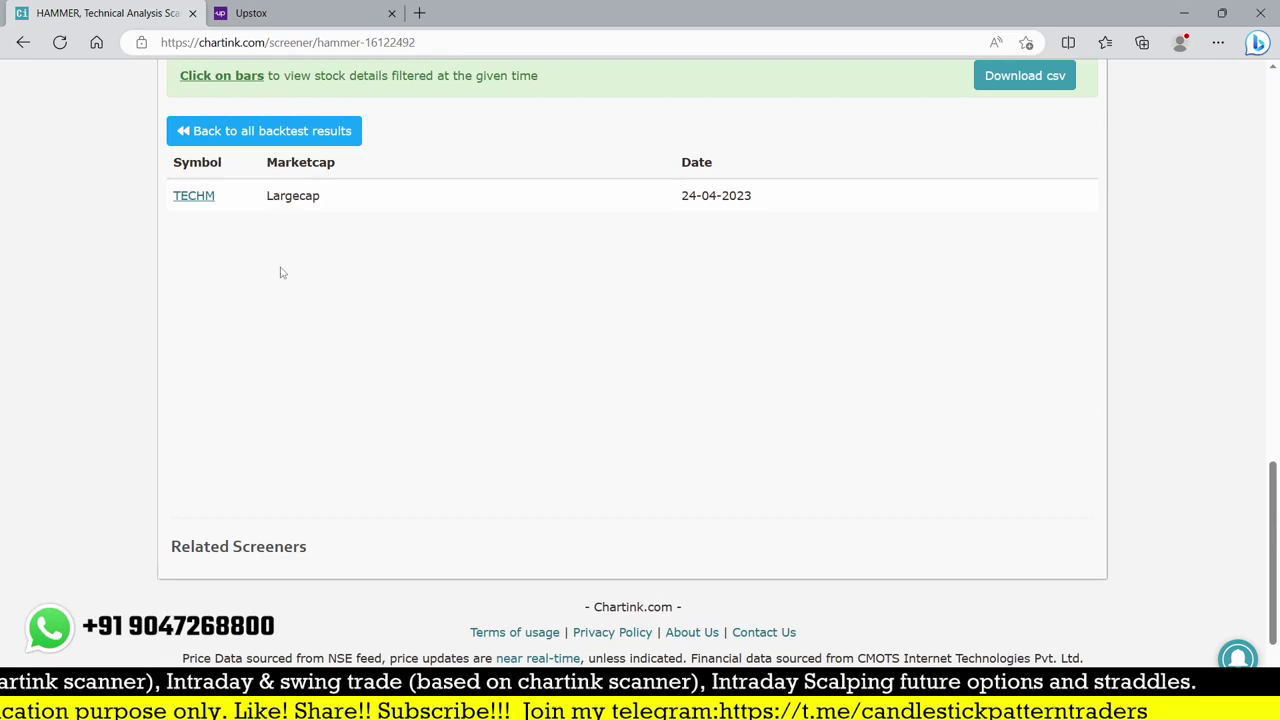
{"action": "left_click", "coordinate": [251, 133]}
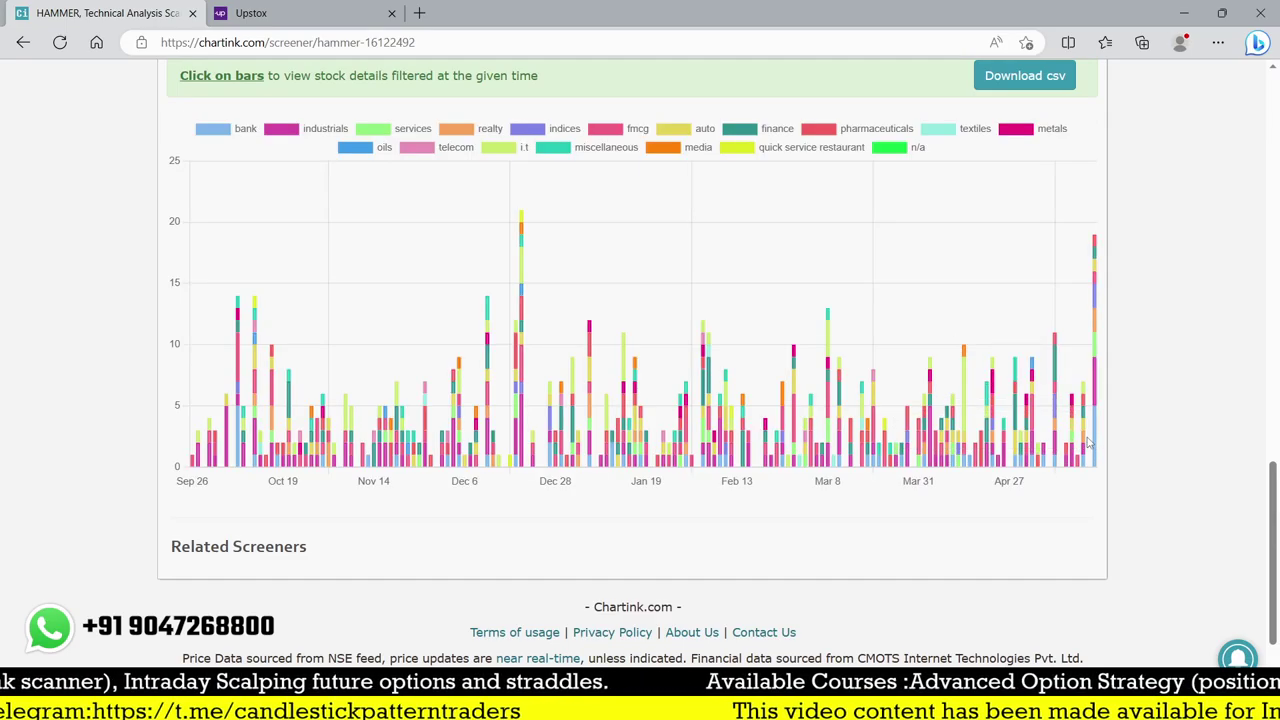
{"action": "left_click", "coordinate": [1087, 443]}
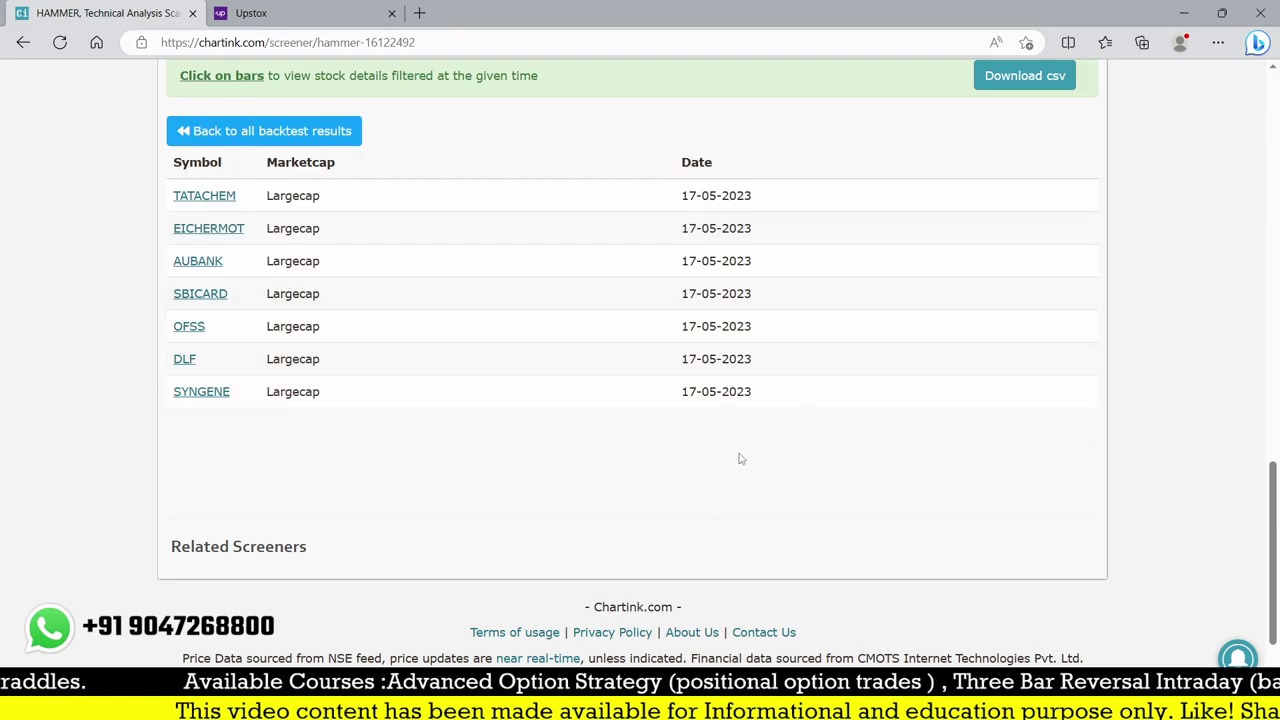
Switch to Upstox and load the EICHERMOT and TATACHEM equity charts in turn to check their 17 May 2023 candles
{"action": "left_click", "coordinate": [251, 13]}
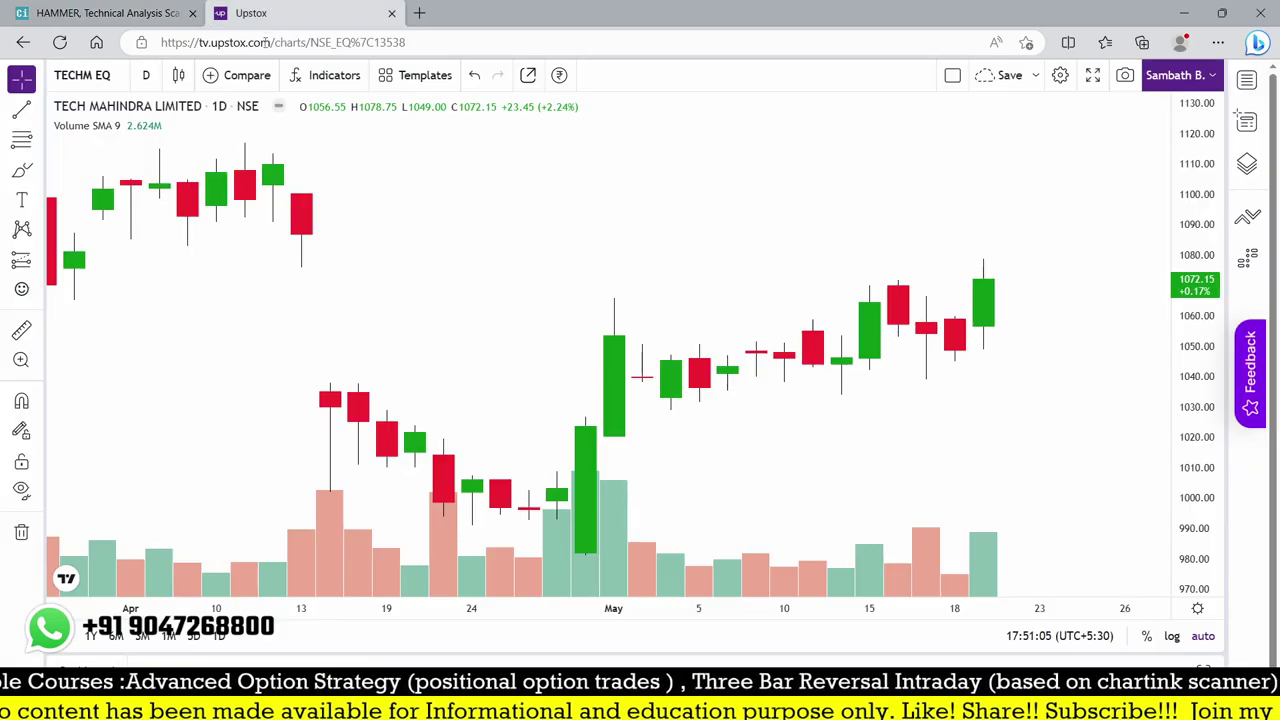
{"action": "type", "text": "EICHERMOT"}
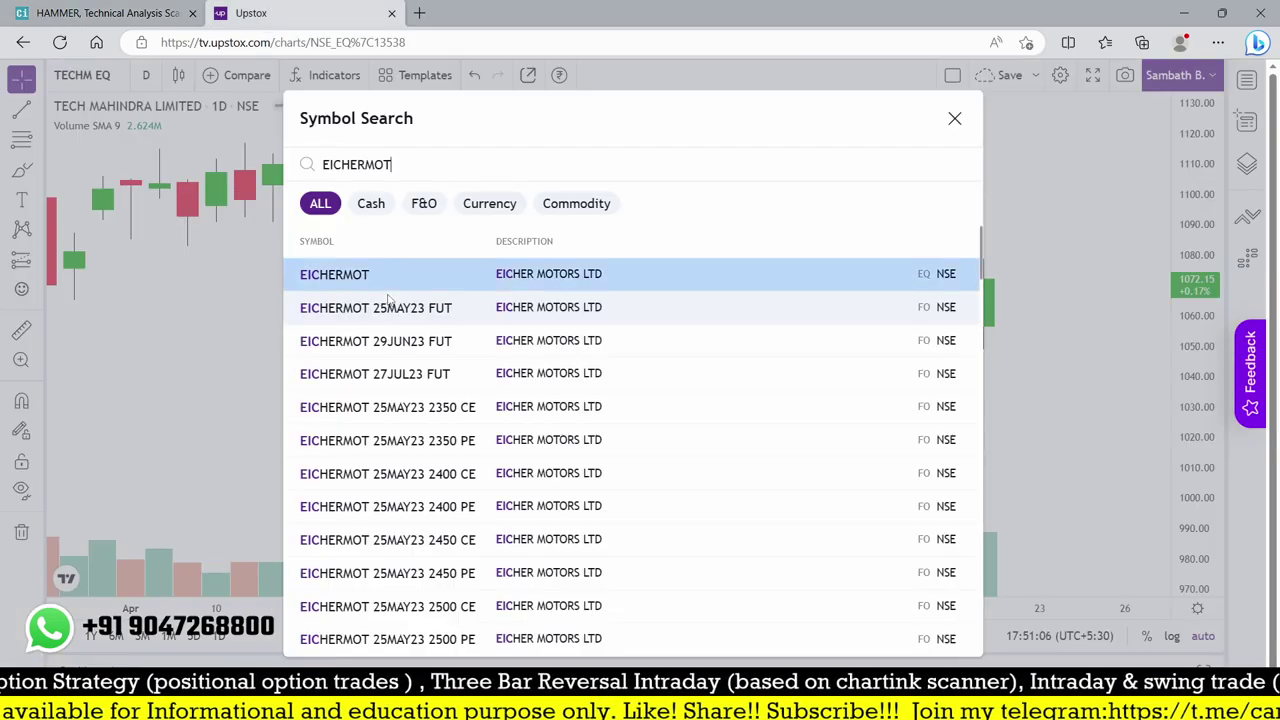
{"action": "key", "text": "Return"}
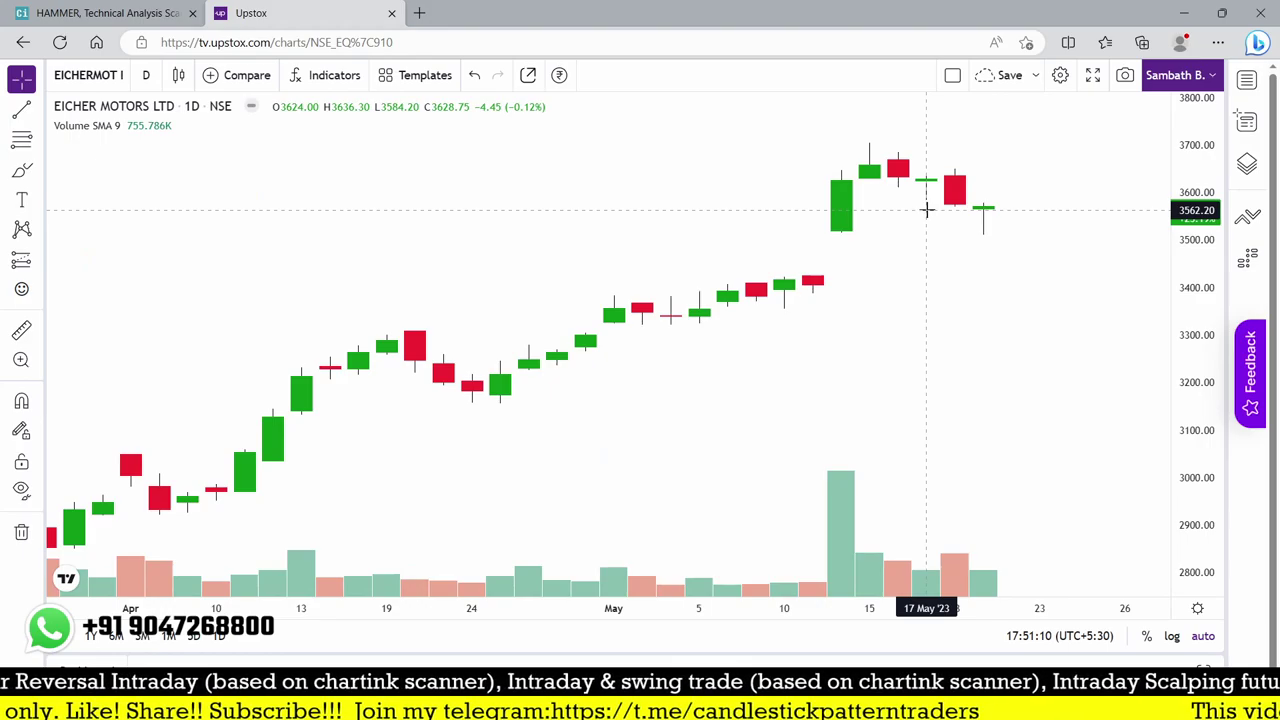
{"action": "type", "text": "TATACHEM"}
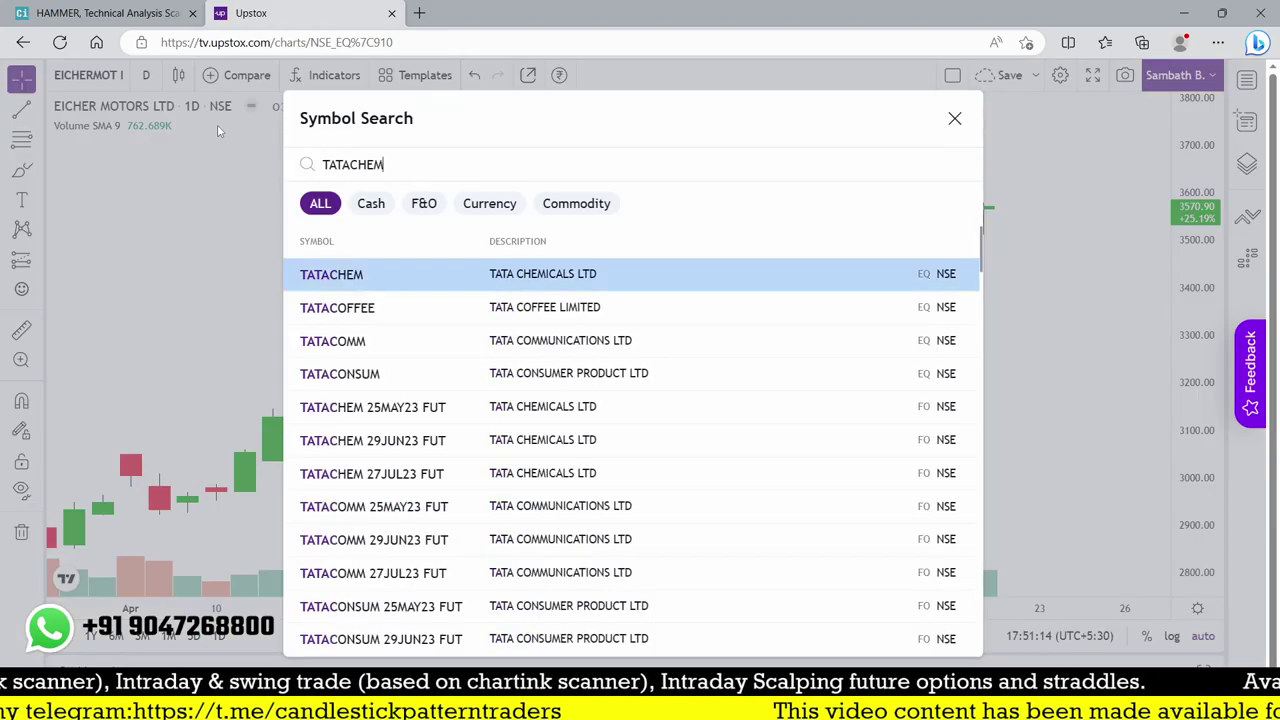
{"action": "key", "text": "Return"}
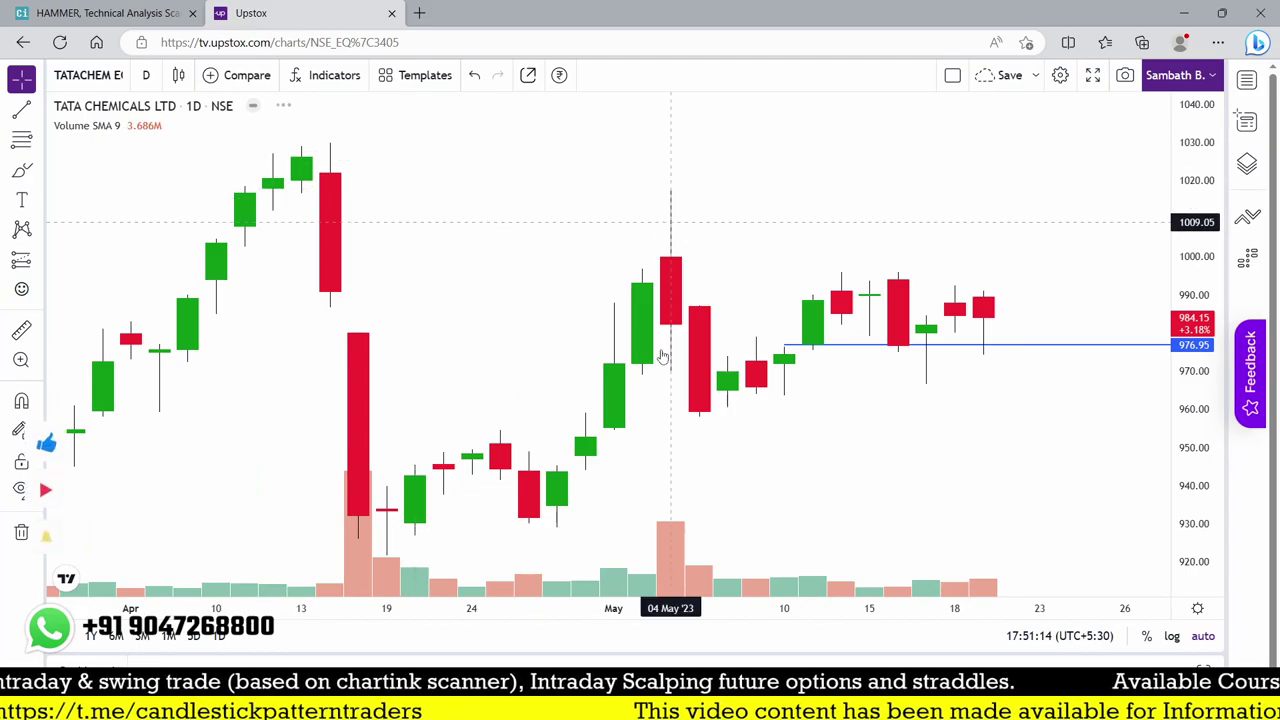